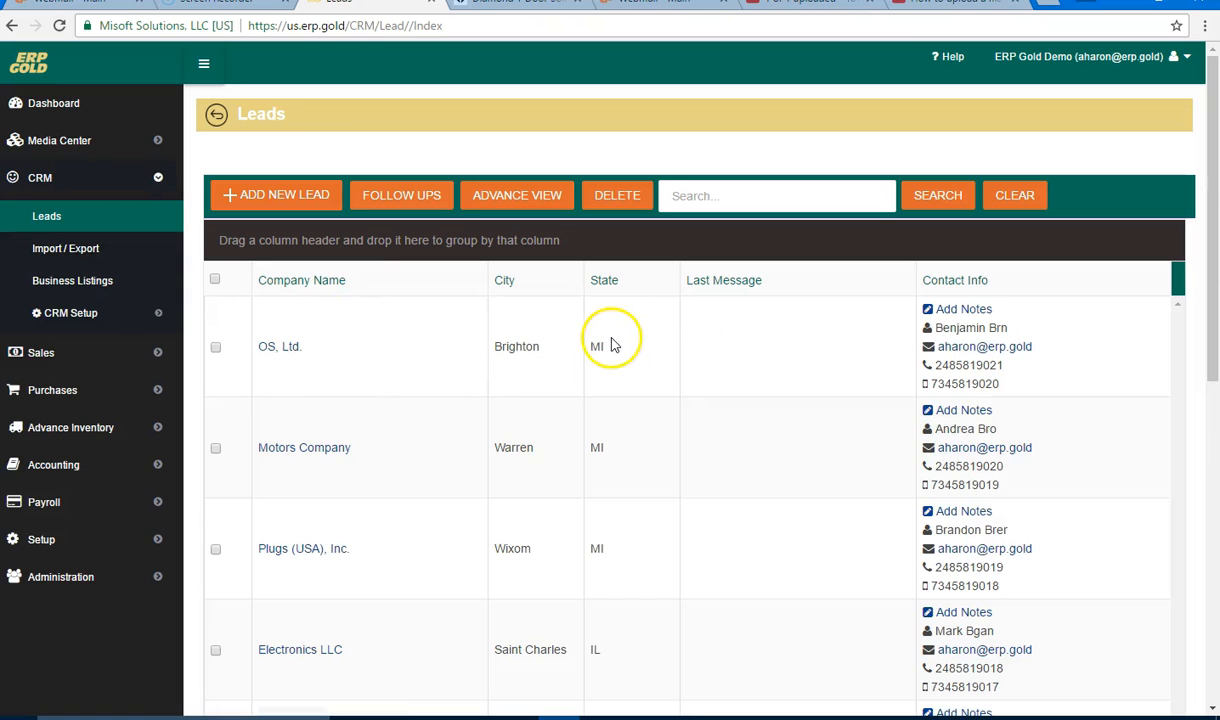
Step: Scroll up and down through the Leads grid to review the lead records
{"action": "scroll", "coordinate": [506, 349], "scroll_direction": "down", "scroll_amount": 1}
{"action": "scroll", "coordinate": [506, 349], "scroll_direction": "down", "scroll_amount": 9}
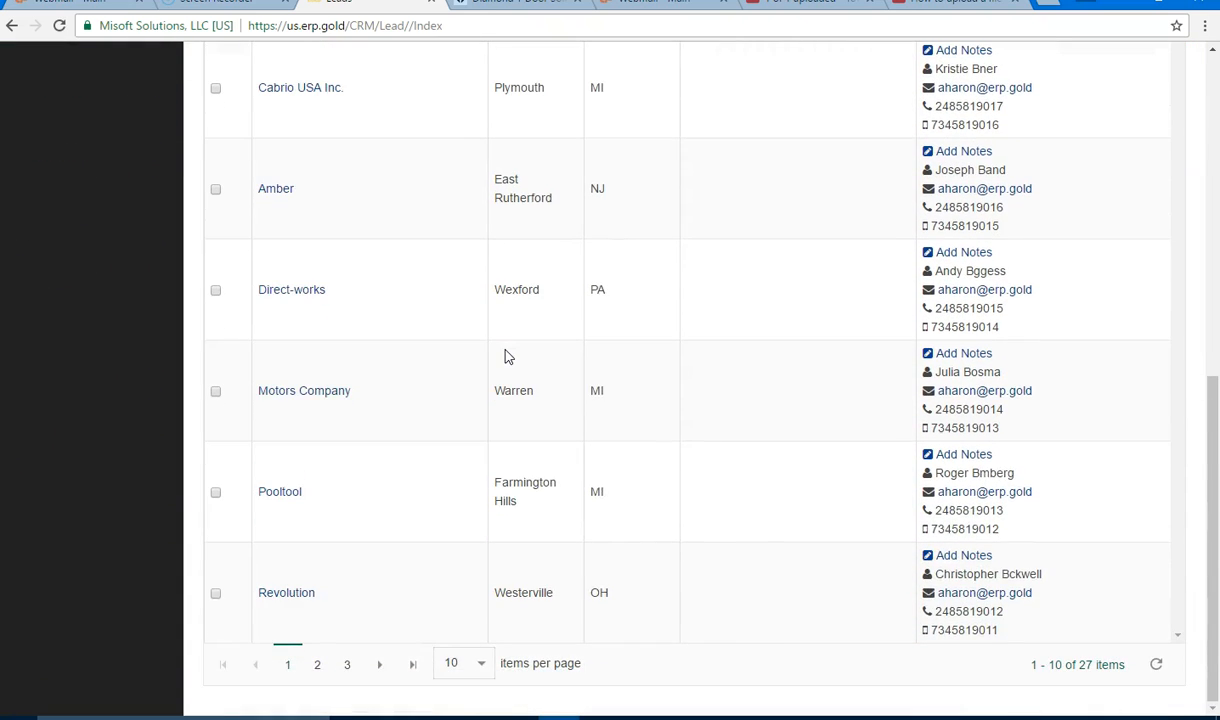
{"action": "scroll", "coordinate": [506, 357], "scroll_direction": "up", "scroll_amount": 9}
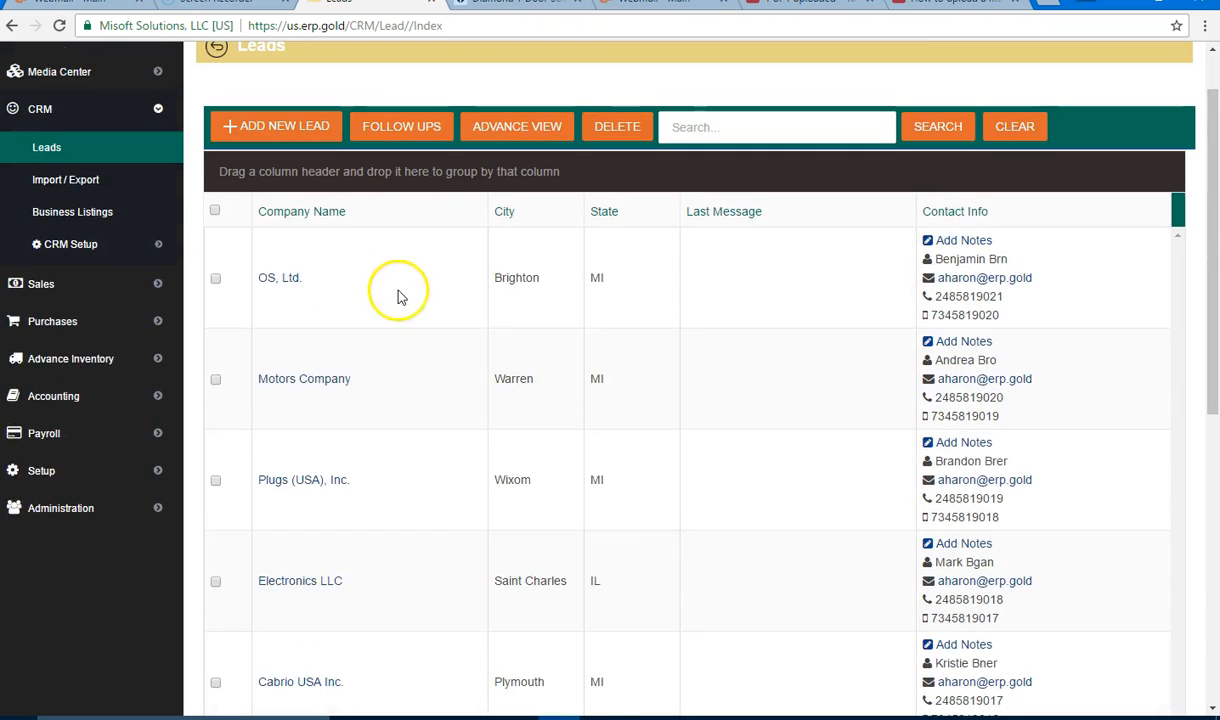
{"action": "scroll", "coordinate": [400, 300], "scroll_direction": "down", "scroll_amount": 9}
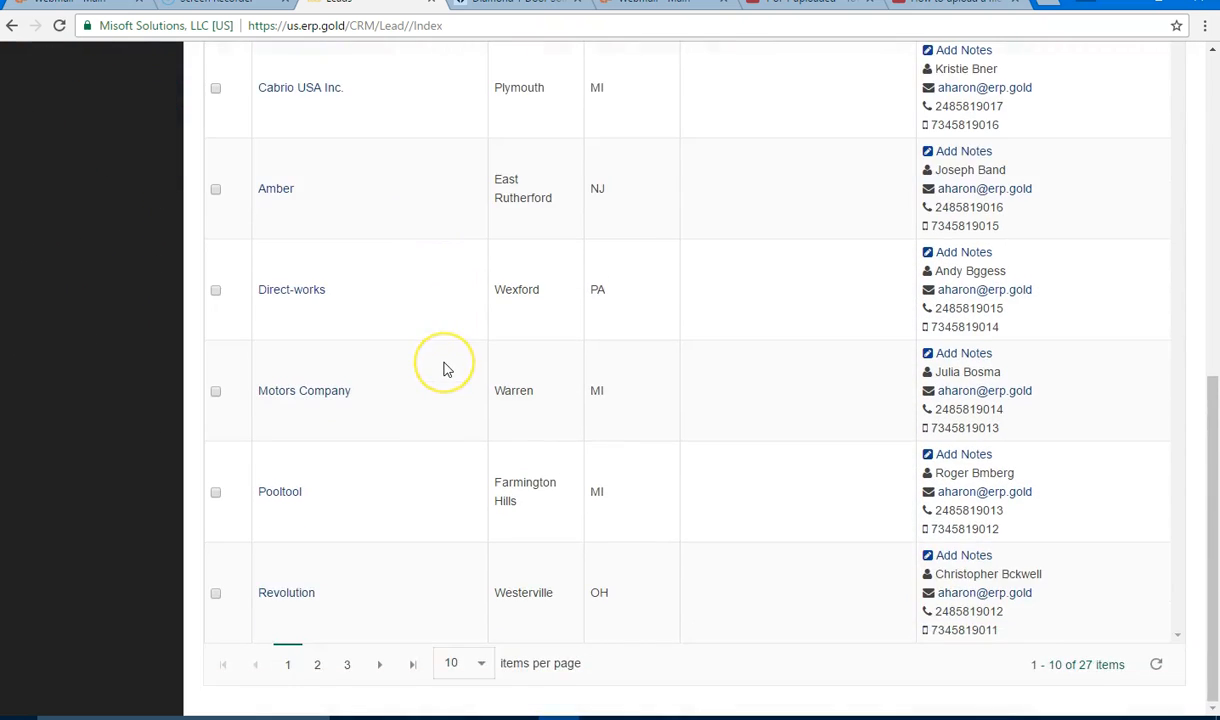
{"action": "scroll", "coordinate": [447, 369], "scroll_direction": "up", "scroll_amount": 8}
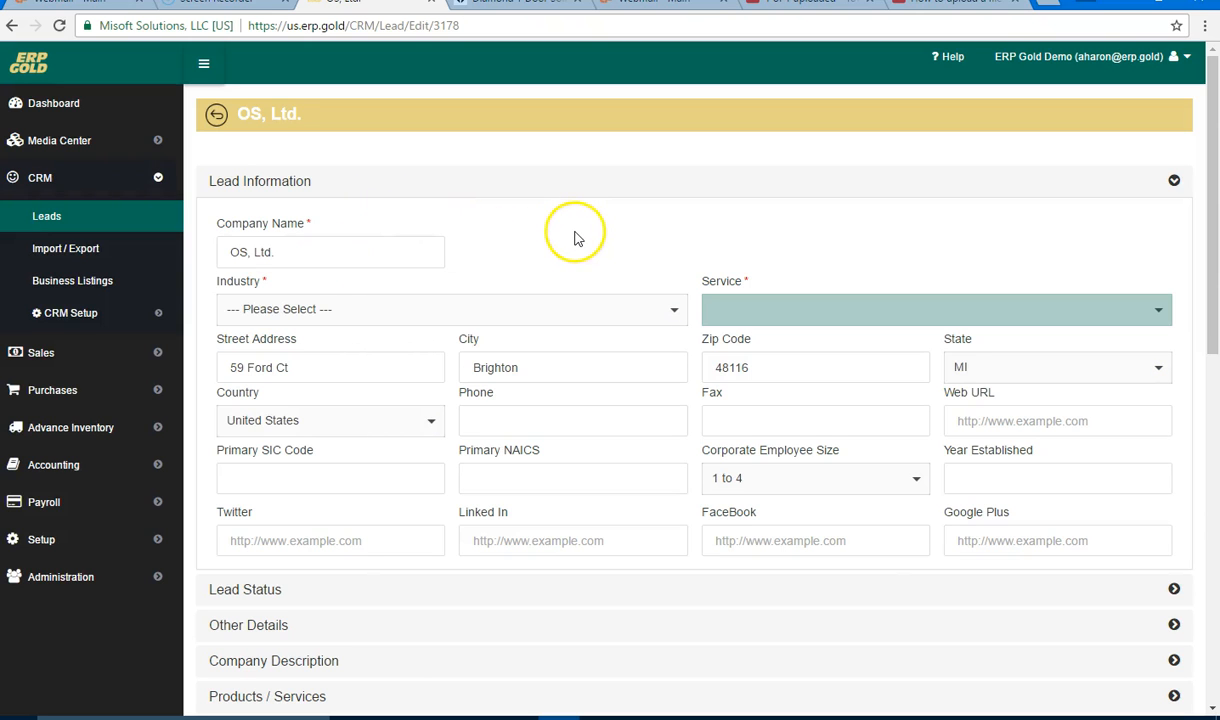
Step: Change the lead's Company Name from OS, Ltd. to OS systems
{"action": "scroll", "coordinate": [575, 238], "scroll_direction": "down", "scroll_amount": 8}
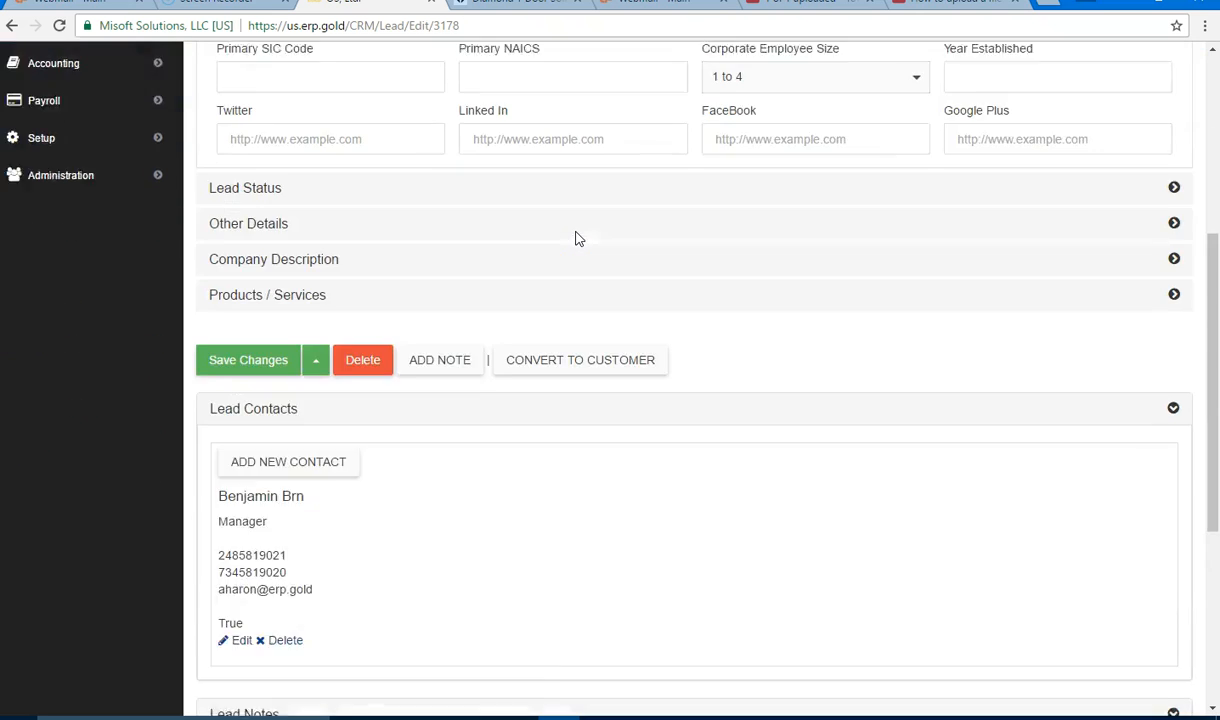
{"action": "scroll", "coordinate": [575, 238], "scroll_direction": "up", "scroll_amount": 10}
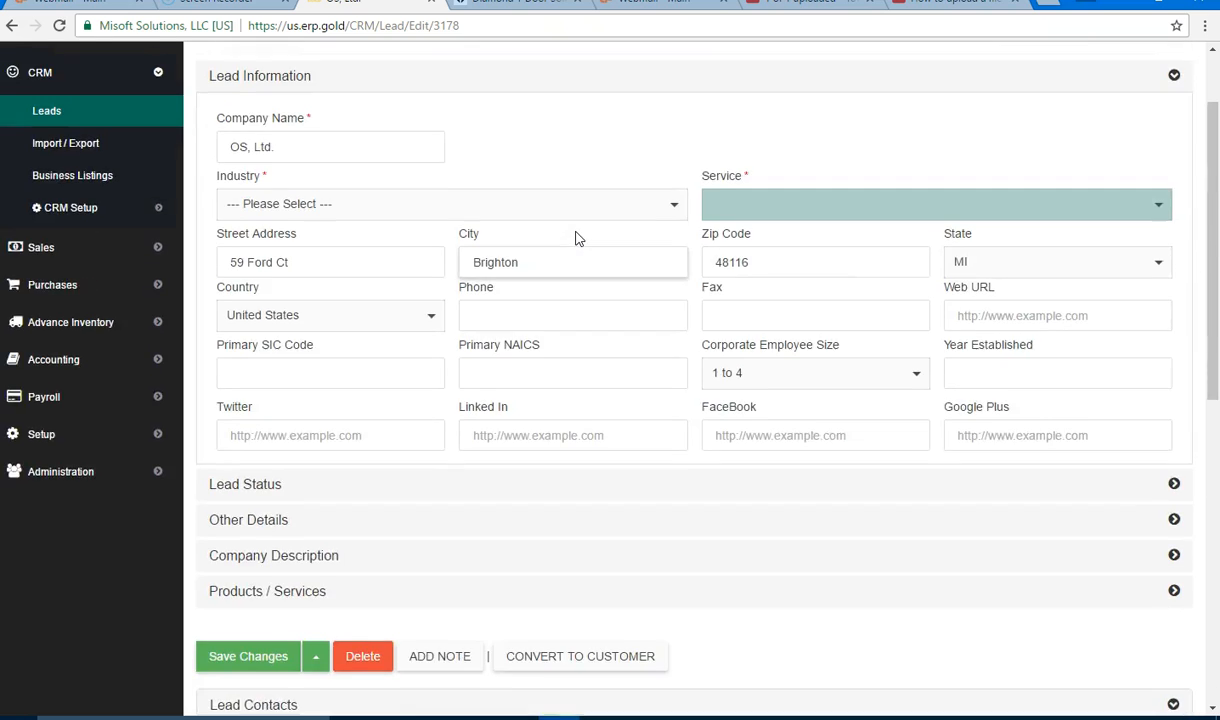
{"action": "left_click", "coordinate": [288, 253]}
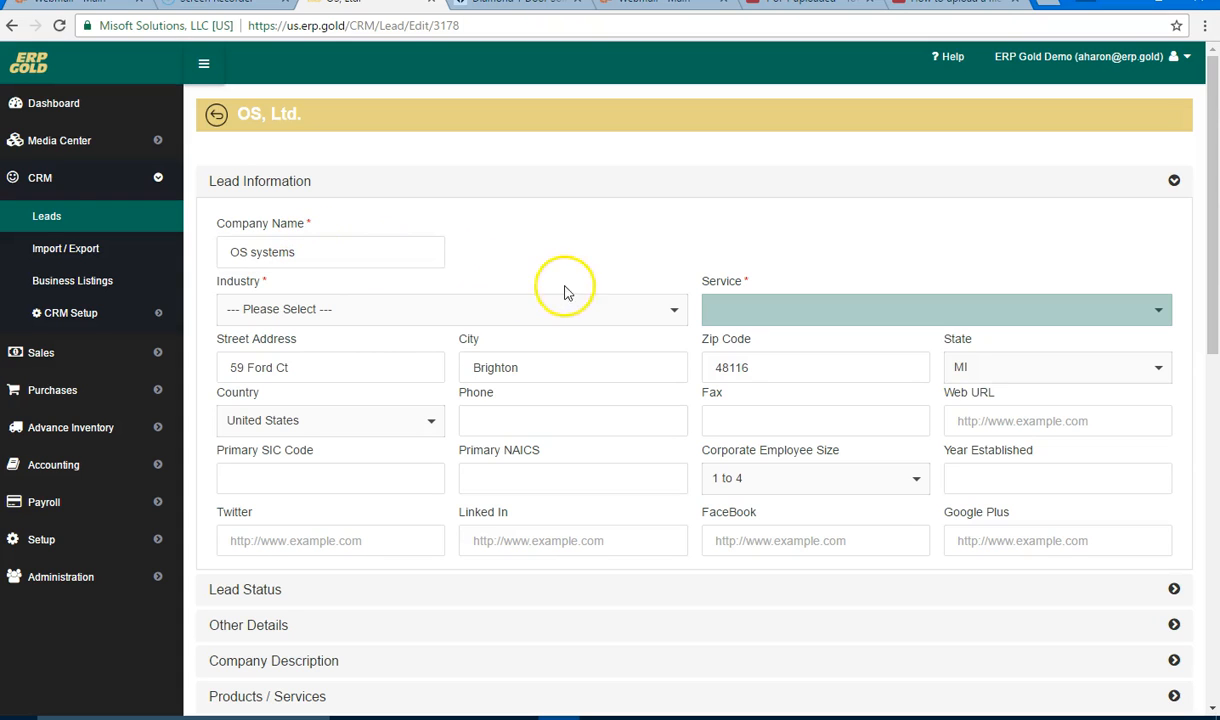
{"action": "left_click", "coordinate": [663, 315]}
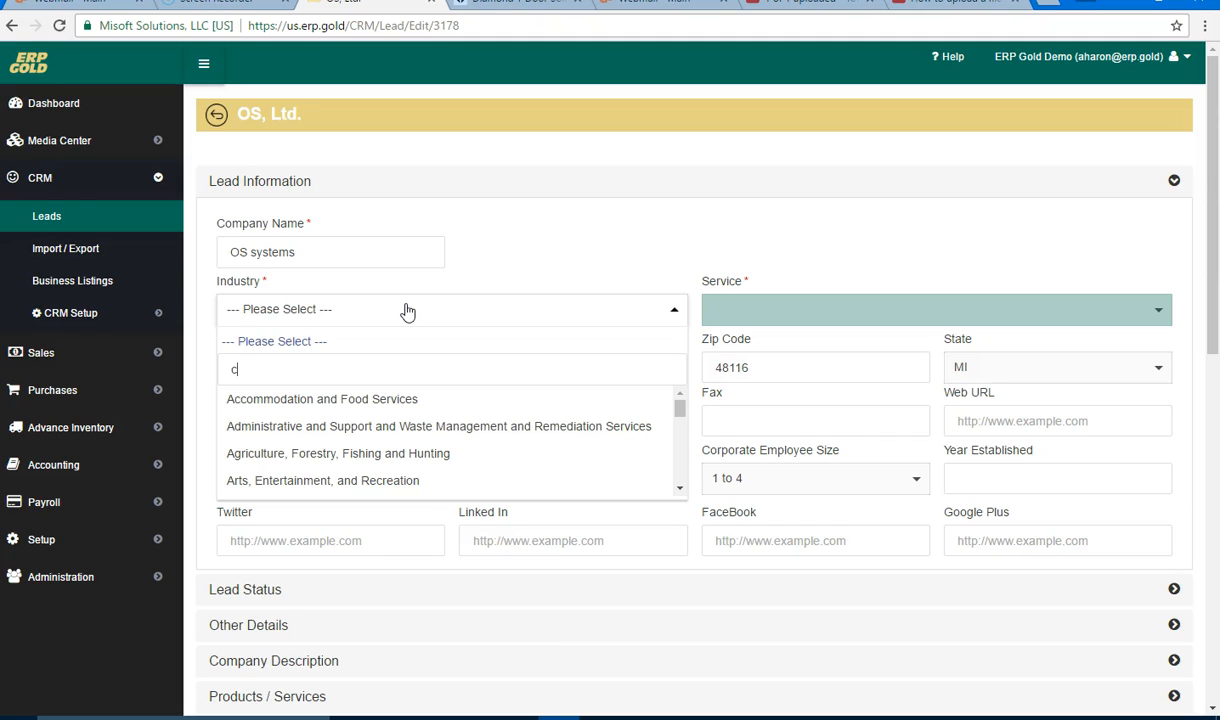
Step: Set the lead's Industry to Construction
{"action": "type", "text": "on"}
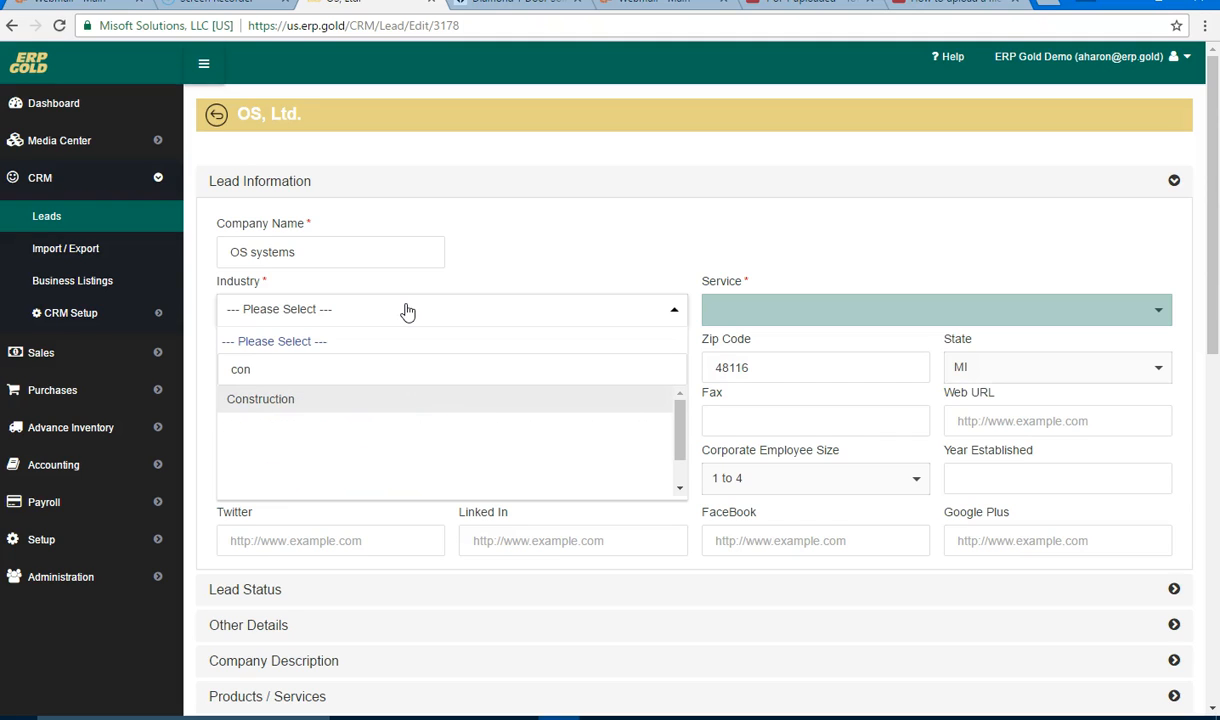
{"action": "left_click", "coordinate": [370, 401]}
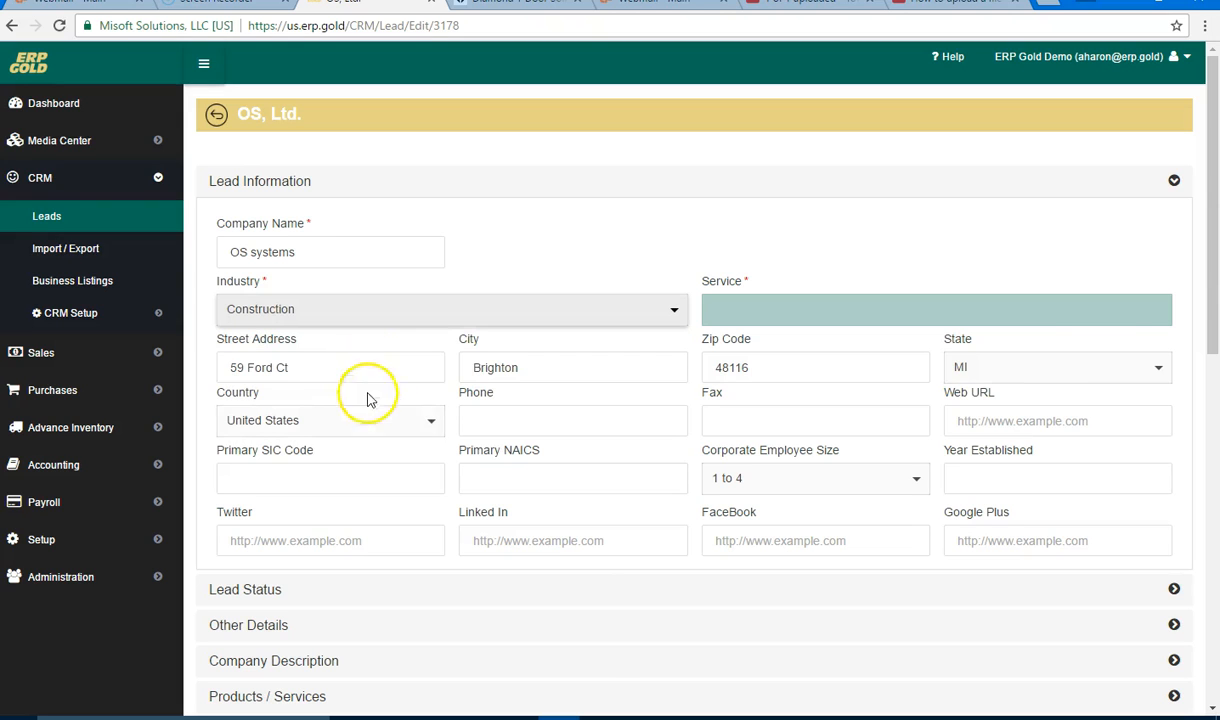
{"action": "left_click", "coordinate": [456, 342]}
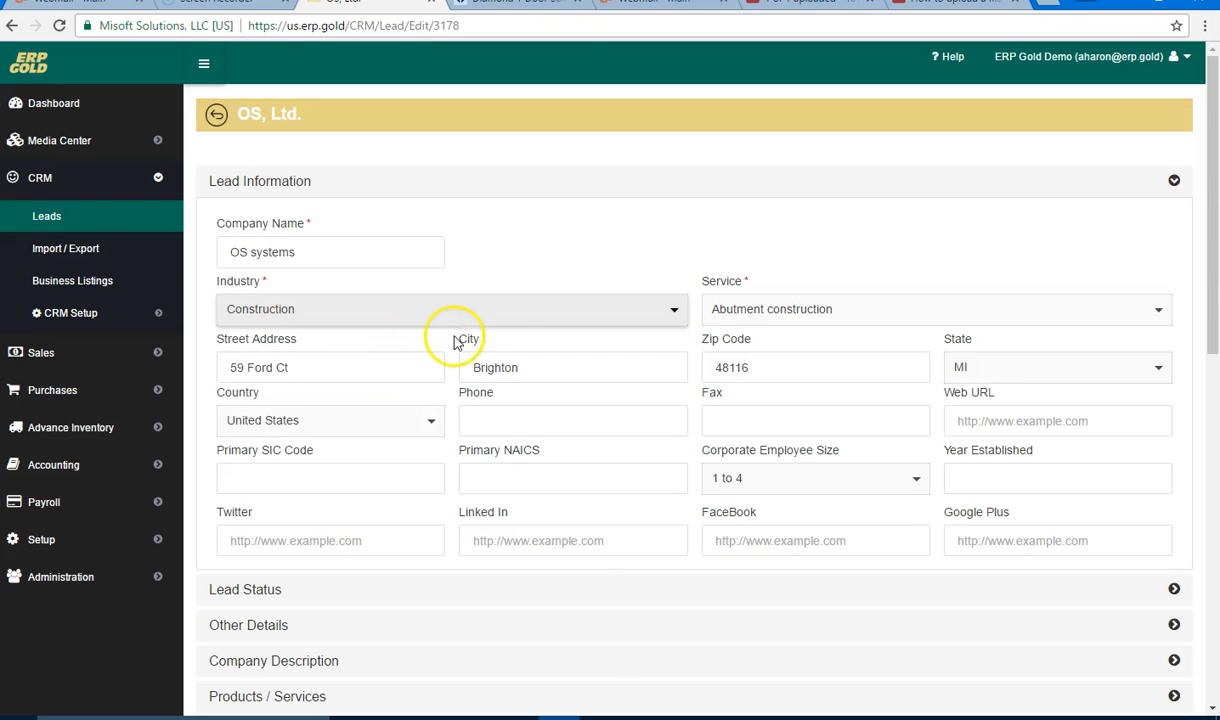
Step: Set the lead's Service to Home automation system installation
{"action": "left_click", "coordinate": [1155, 316]}
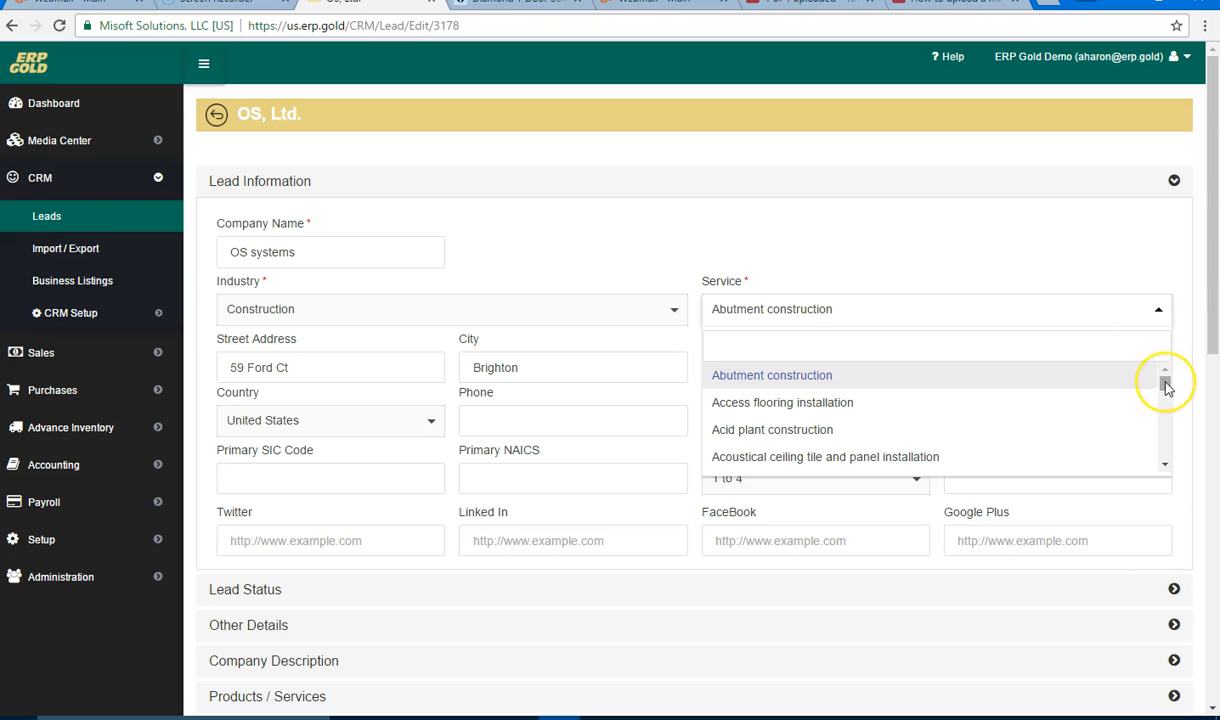
{"action": "mouse_move", "coordinate": [1166, 385]}
{"action": "left_mouse_down"}
{"action": "mouse_move", "coordinate": [1165, 395]}
{"action": "mouse_move", "coordinate": [1166, 378]}
{"action": "left_mouse_up"}
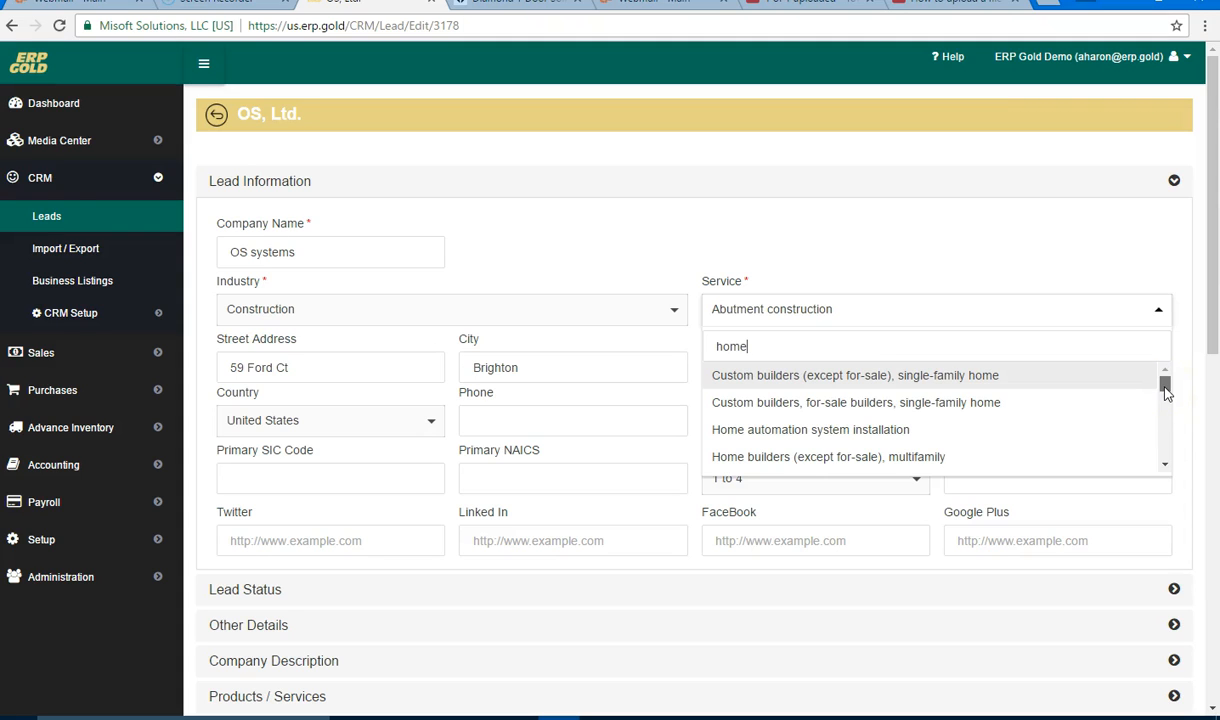
{"action": "left_click", "coordinate": [797, 438]}
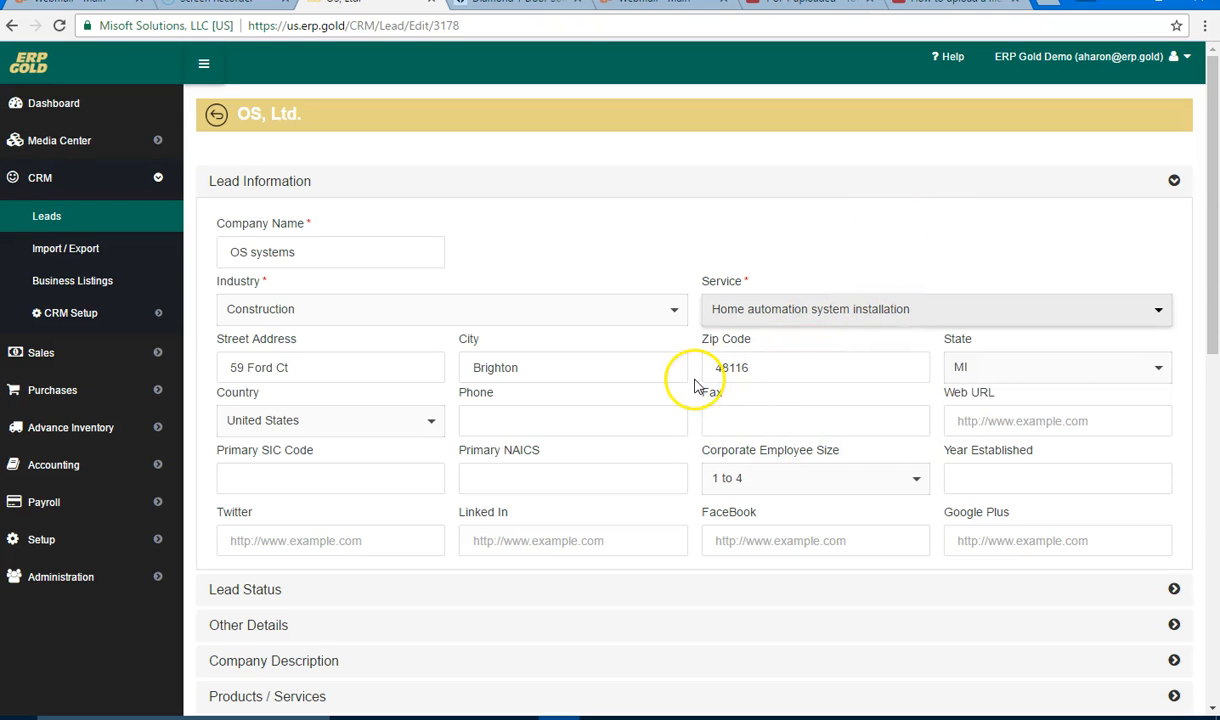
{"action": "scroll", "coordinate": [690, 376], "scroll_direction": "down", "scroll_amount": 1}
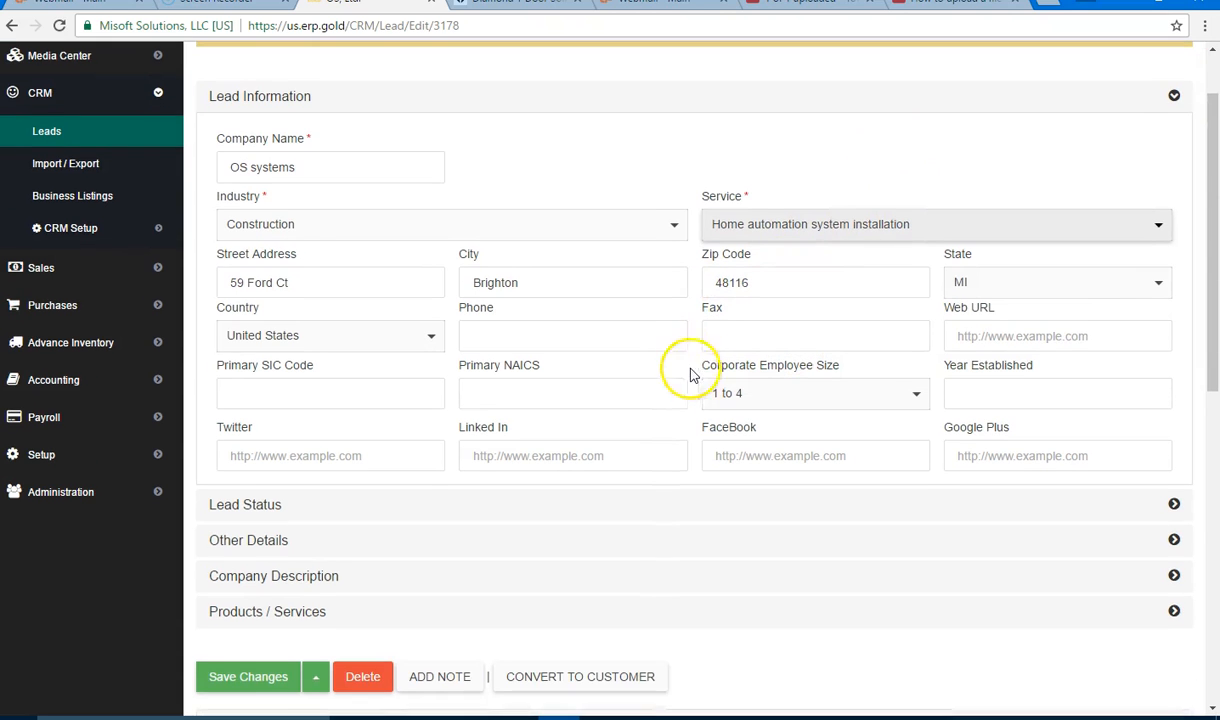
Step: Fill in the lead's phone number and move on to the Fax field
{"action": "left_click", "coordinate": [334, 289]}
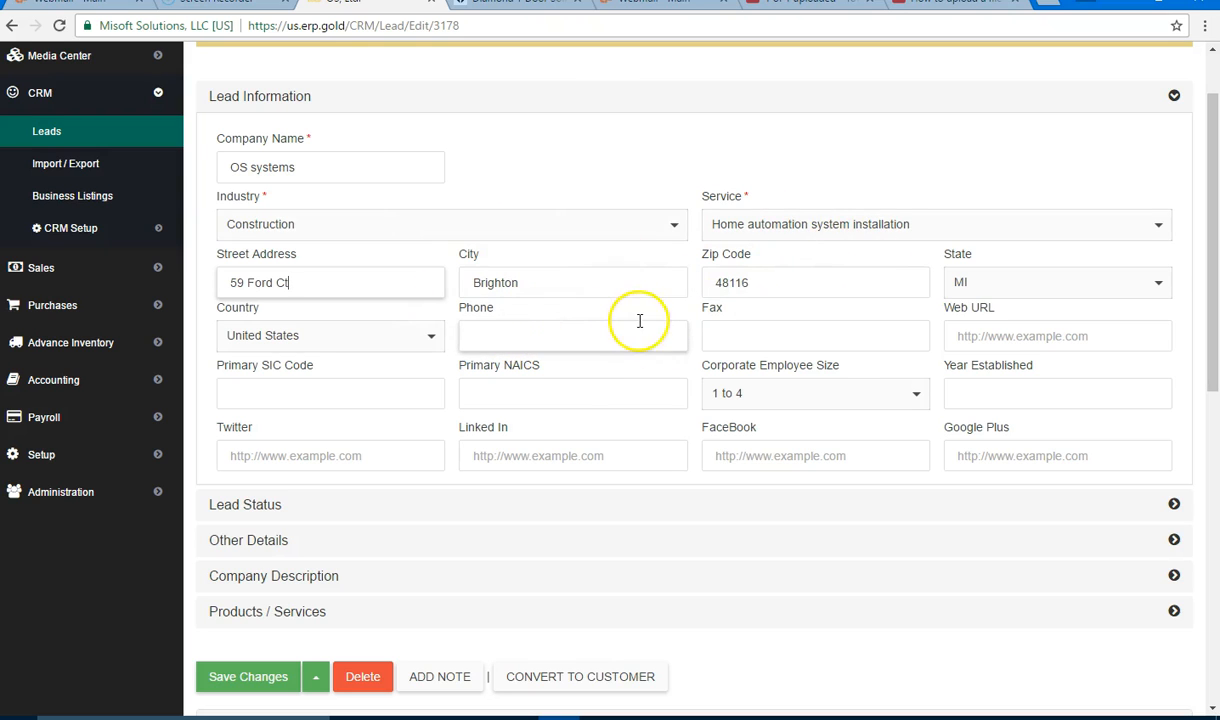
{"action": "left_click", "coordinate": [508, 335]}
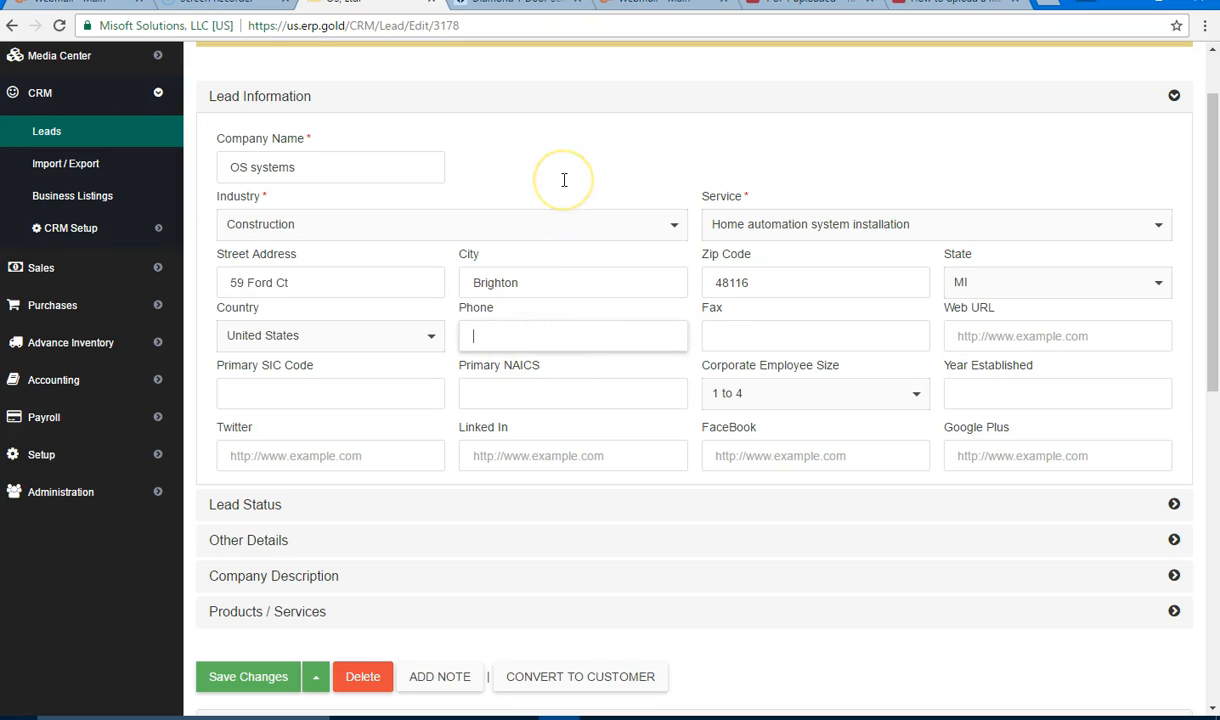
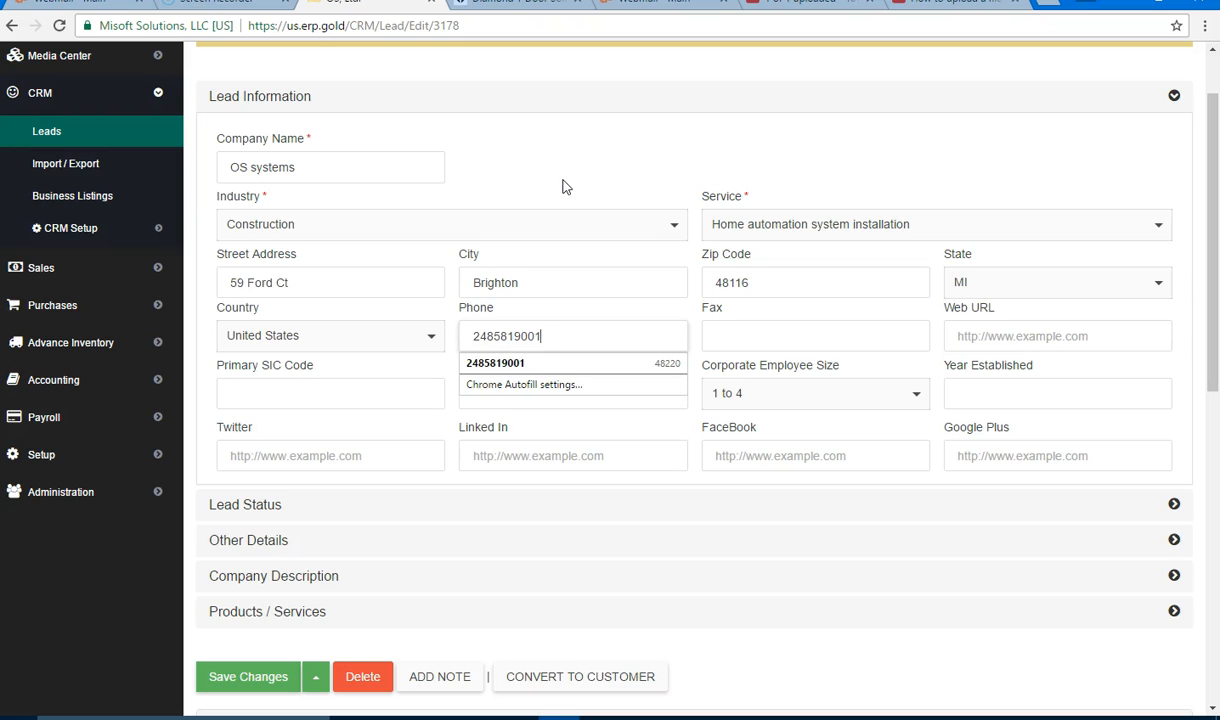
{"action": "left_click", "coordinate": [765, 327]}
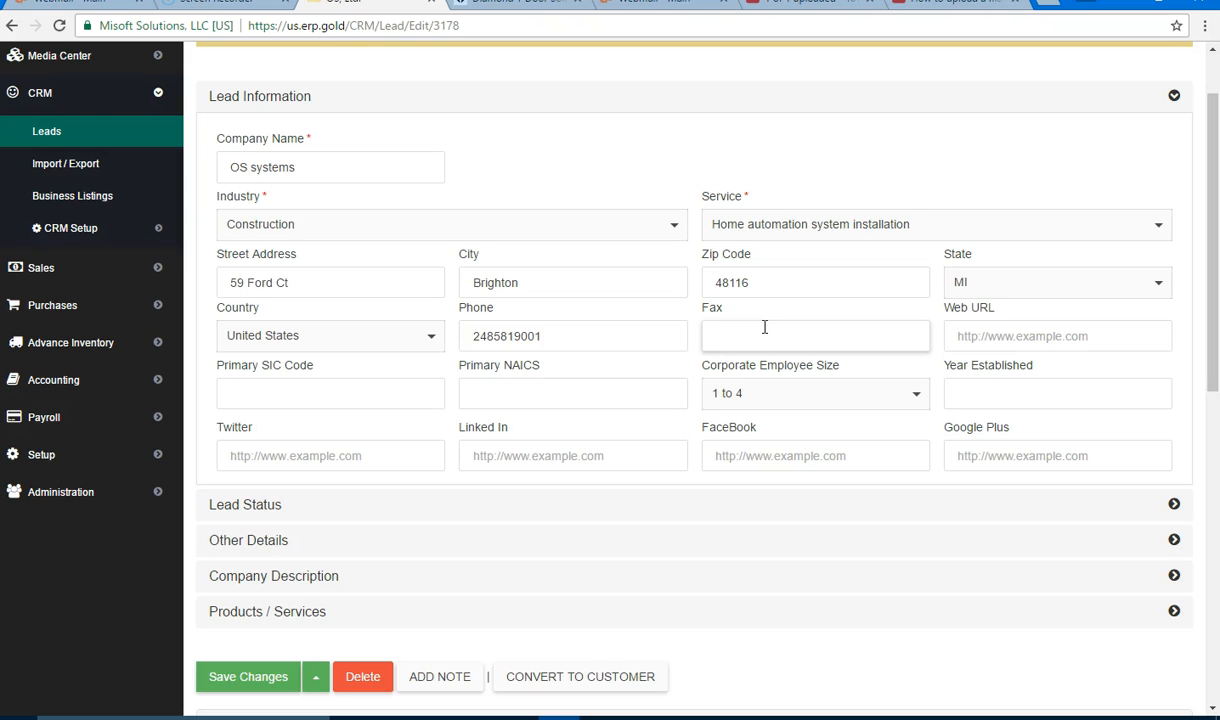
{"action": "left_click", "coordinate": [675, 345]}
{"action": "key", "text": "Tab"}
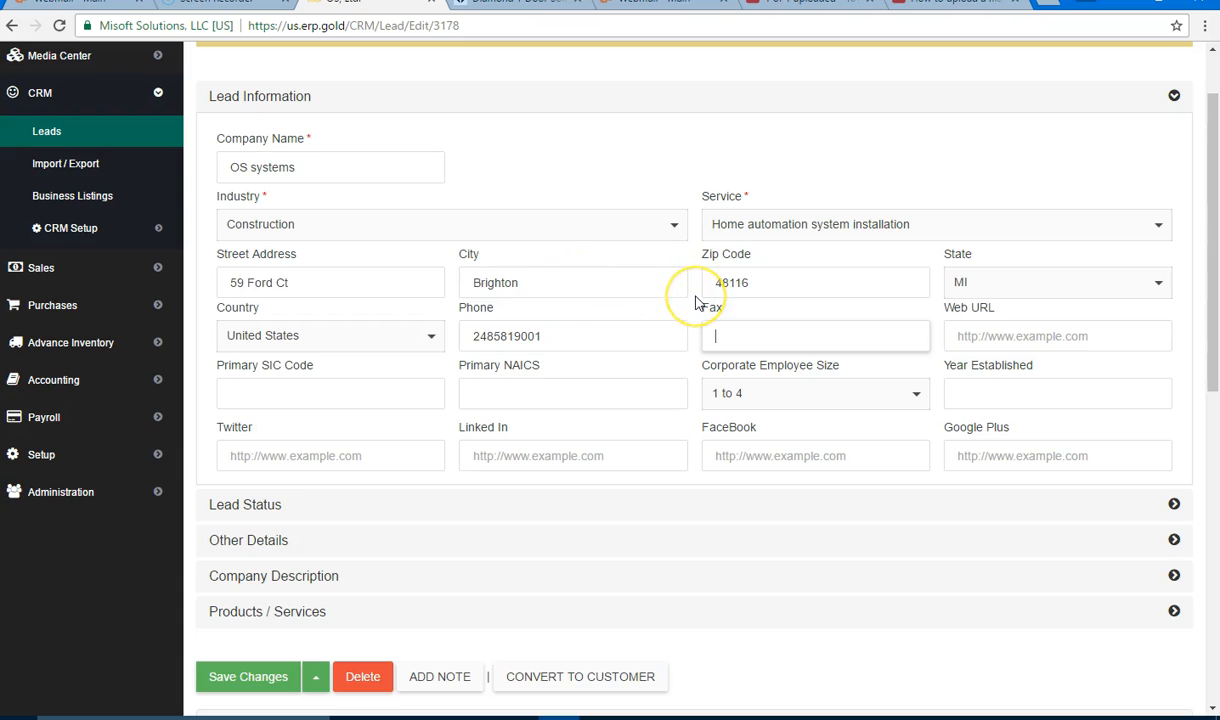
{"action": "scroll", "coordinate": [697, 302], "scroll_direction": "down", "scroll_amount": 1}
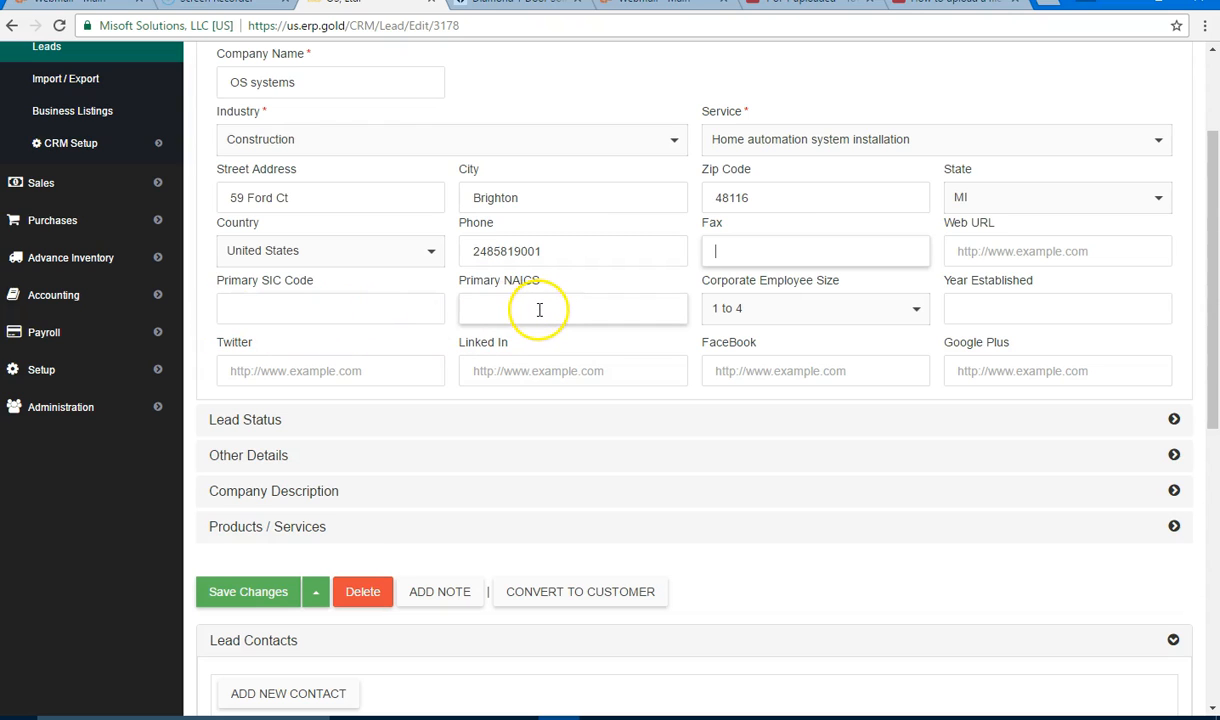
Step: Set Corporate Employee Size to 10 to 19
{"action": "left_click", "coordinate": [918, 314]}
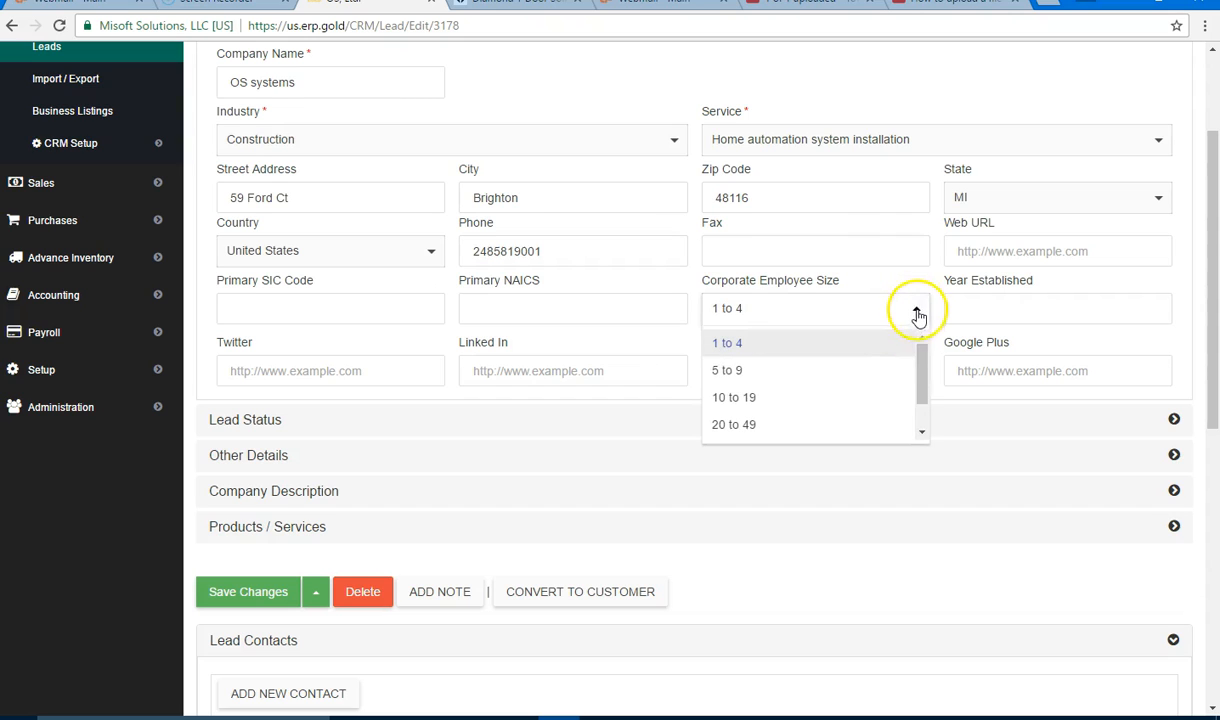
{"action": "left_click", "coordinate": [855, 399]}
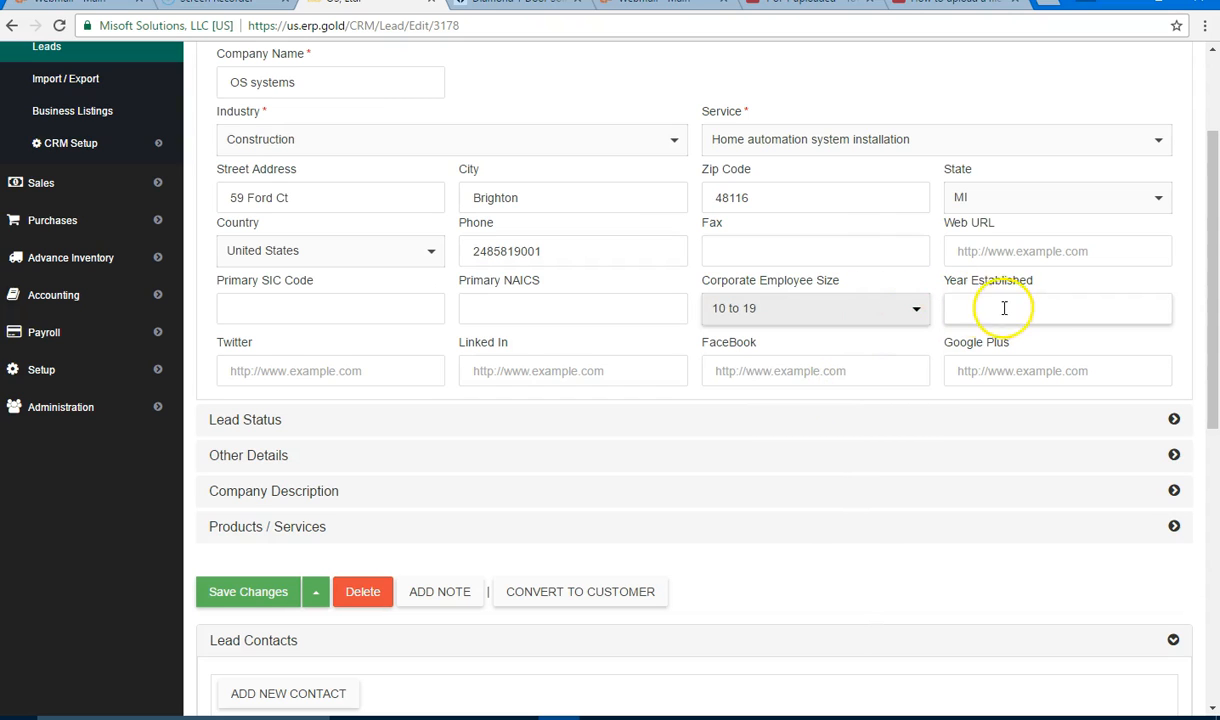
{"action": "left_click", "coordinate": [930, 324]}
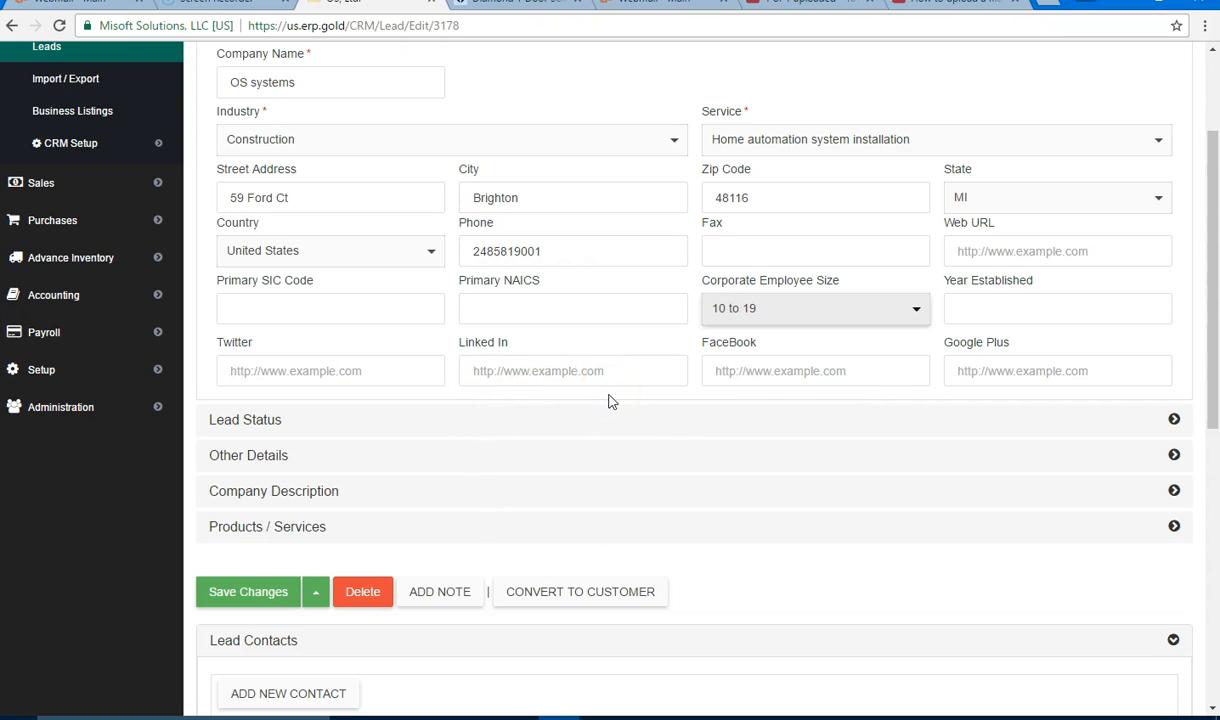
Step: Set Lead Status to Open and confirm Open stays selected
{"action": "left_click", "coordinate": [1174, 419]}
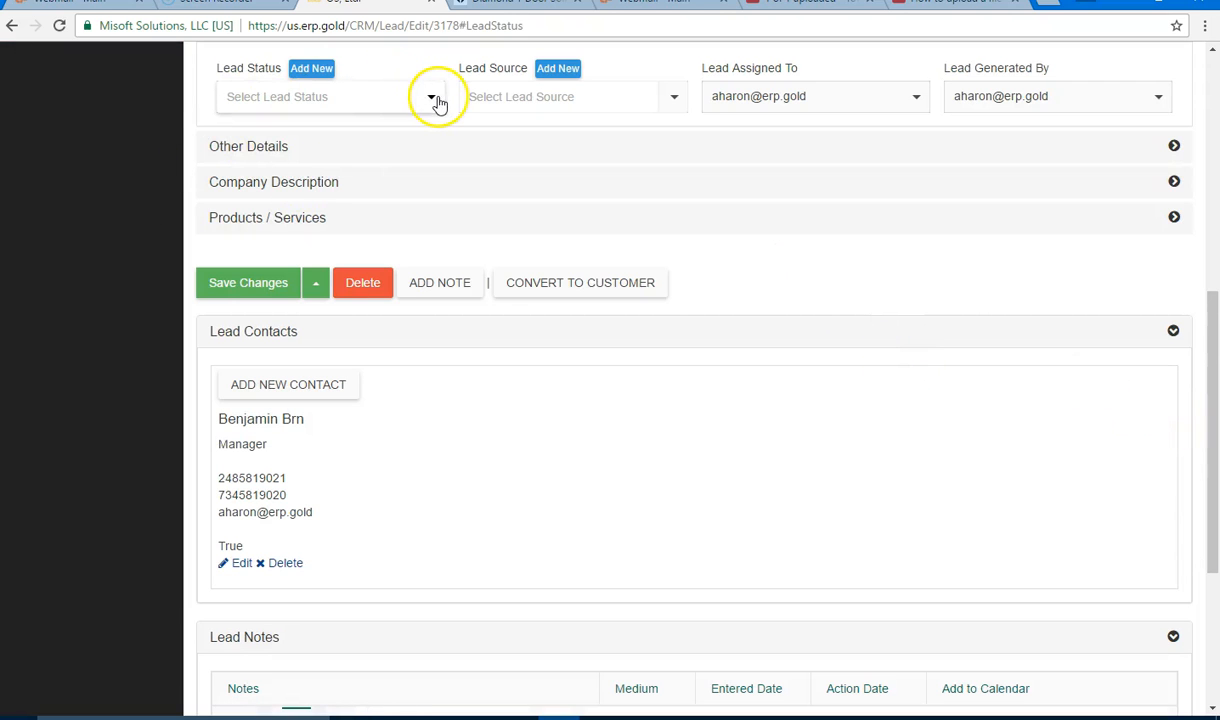
{"action": "left_click", "coordinate": [438, 103]}
{"action": "scroll", "coordinate": [436, 141], "scroll_direction": "up", "scroll_amount": 1}
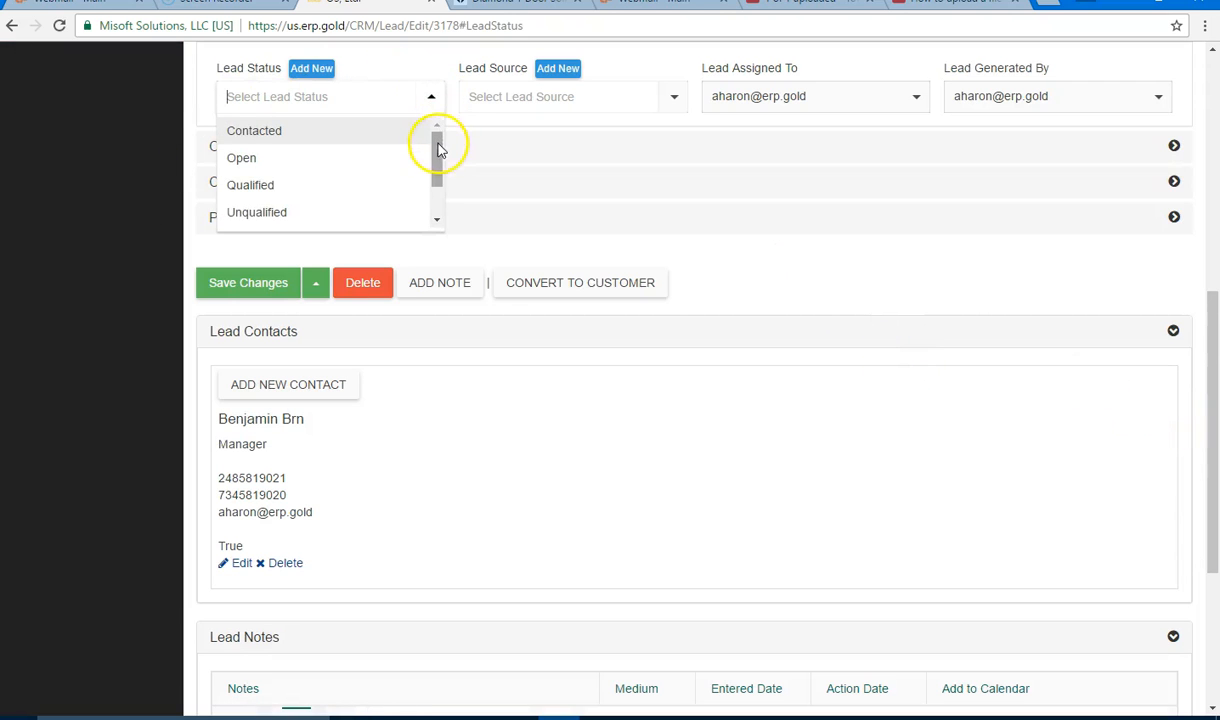
{"action": "left_click", "coordinate": [321, 164]}
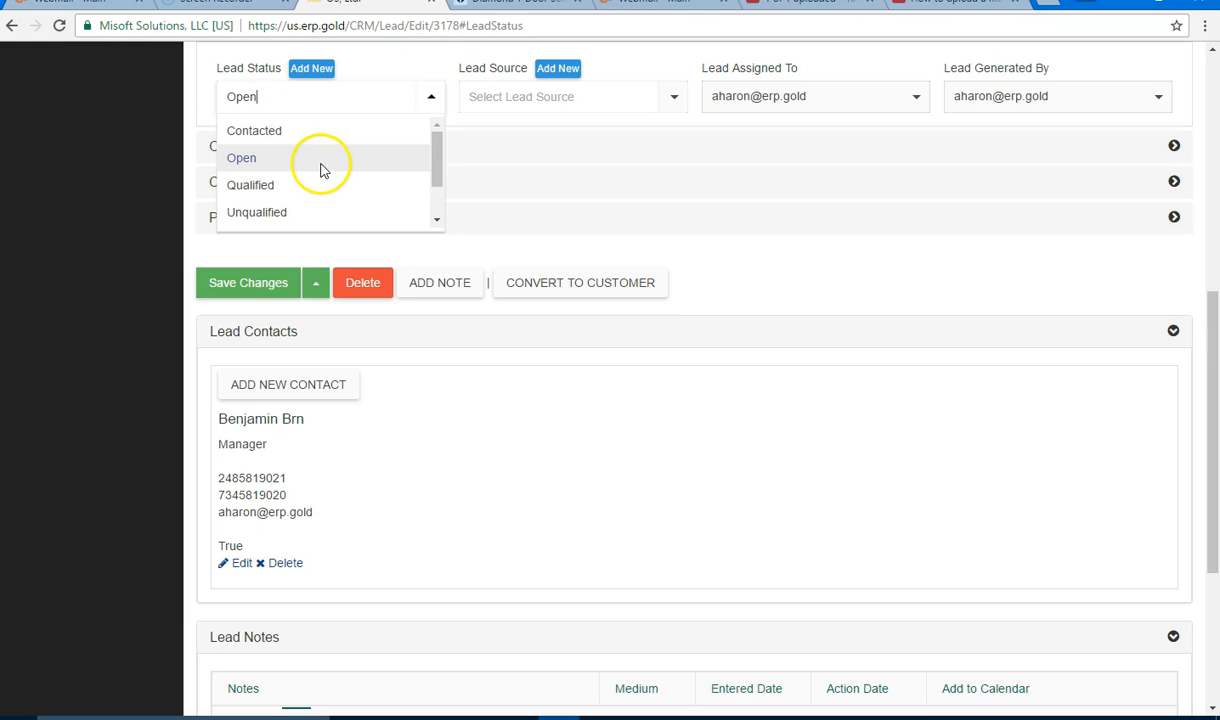
{"action": "left_click", "coordinate": [254, 160]}
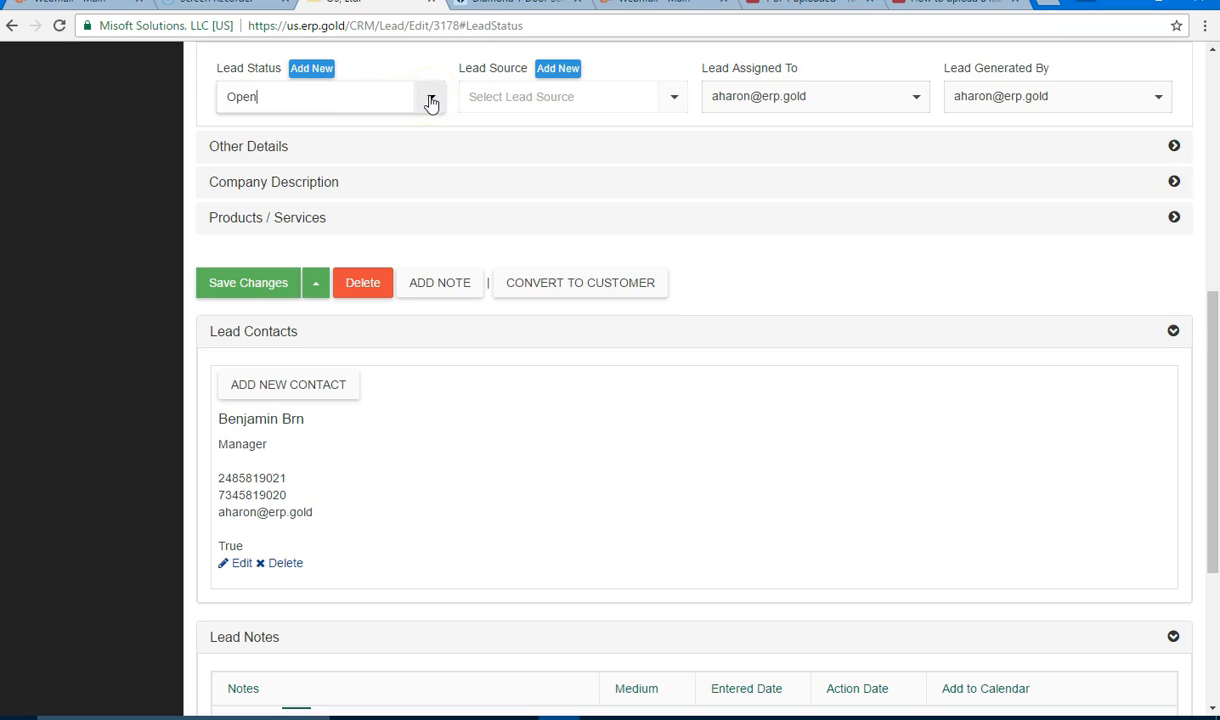
{"action": "left_click", "coordinate": [431, 104]}
{"action": "left_click_drag", "start_coordinate": [436, 163], "coordinate": [436, 193]}
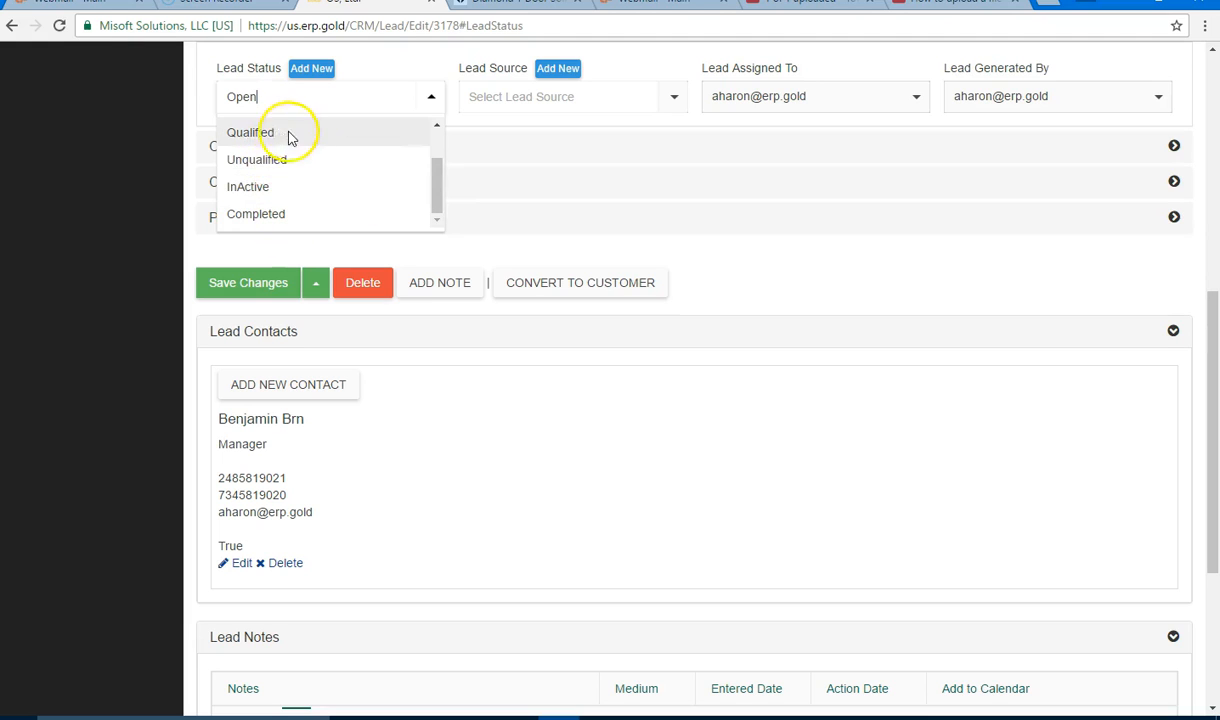
{"action": "left_click_drag", "start_coordinate": [443, 200], "coordinate": [436, 164]}
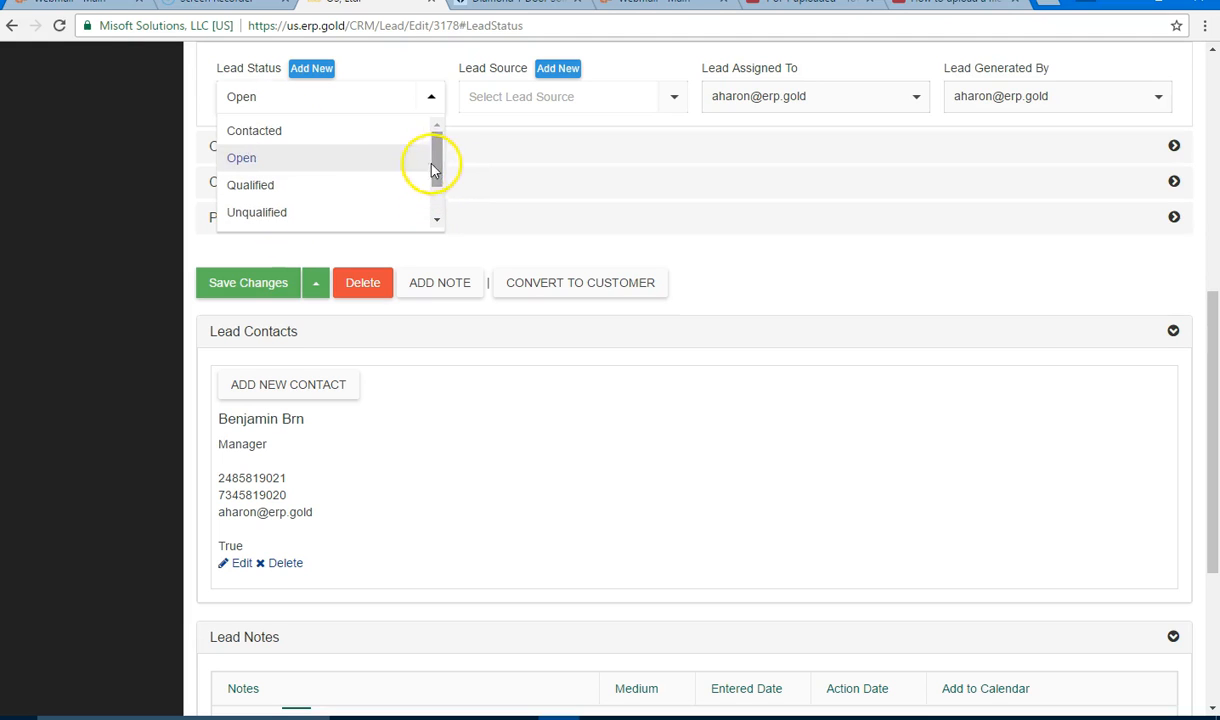
{"action": "left_click", "coordinate": [253, 162]}
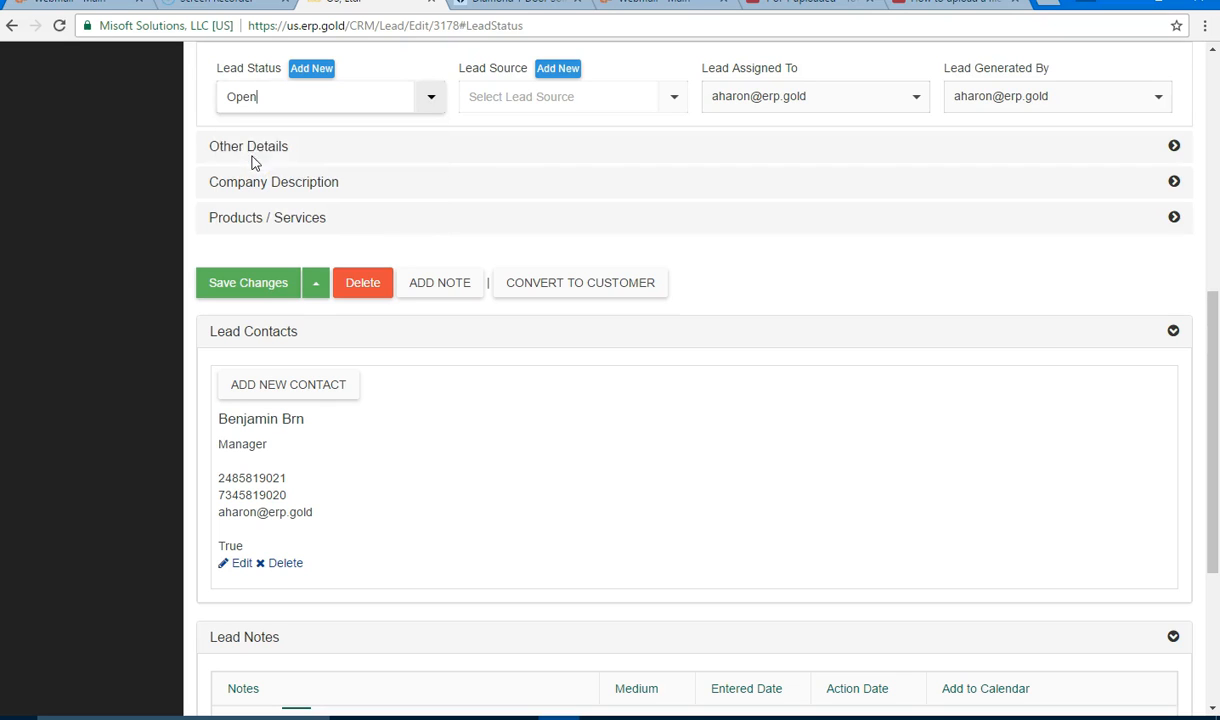
Step: Create a new lead status named 'working' and check it appears in the Lead Status list
{"action": "left_click", "coordinate": [312, 70]}
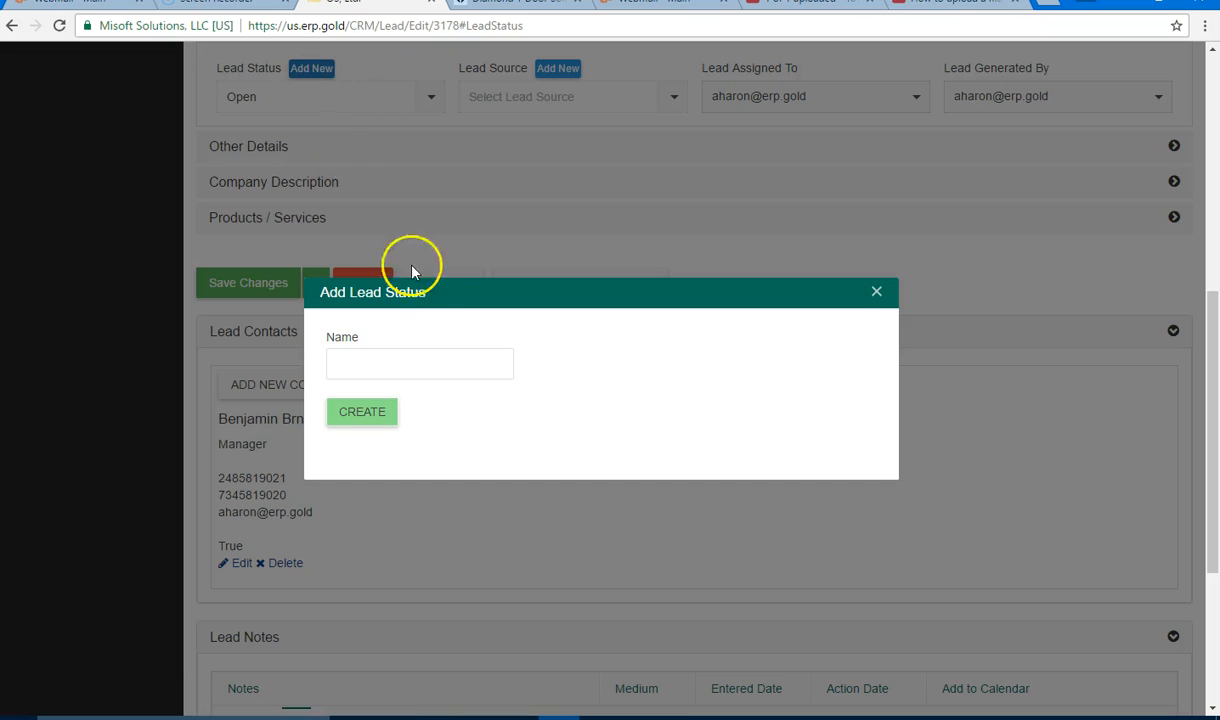
{"action": "left_click", "coordinate": [403, 365]}
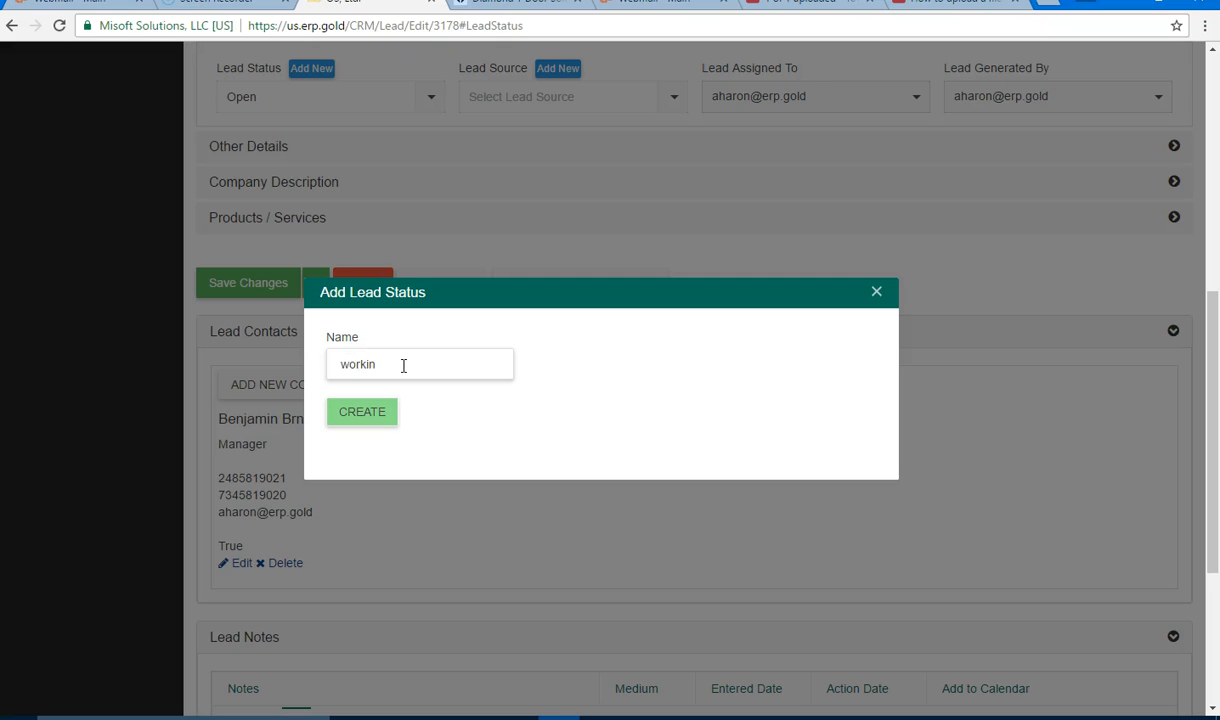
{"action": "left_click", "coordinate": [378, 411]}
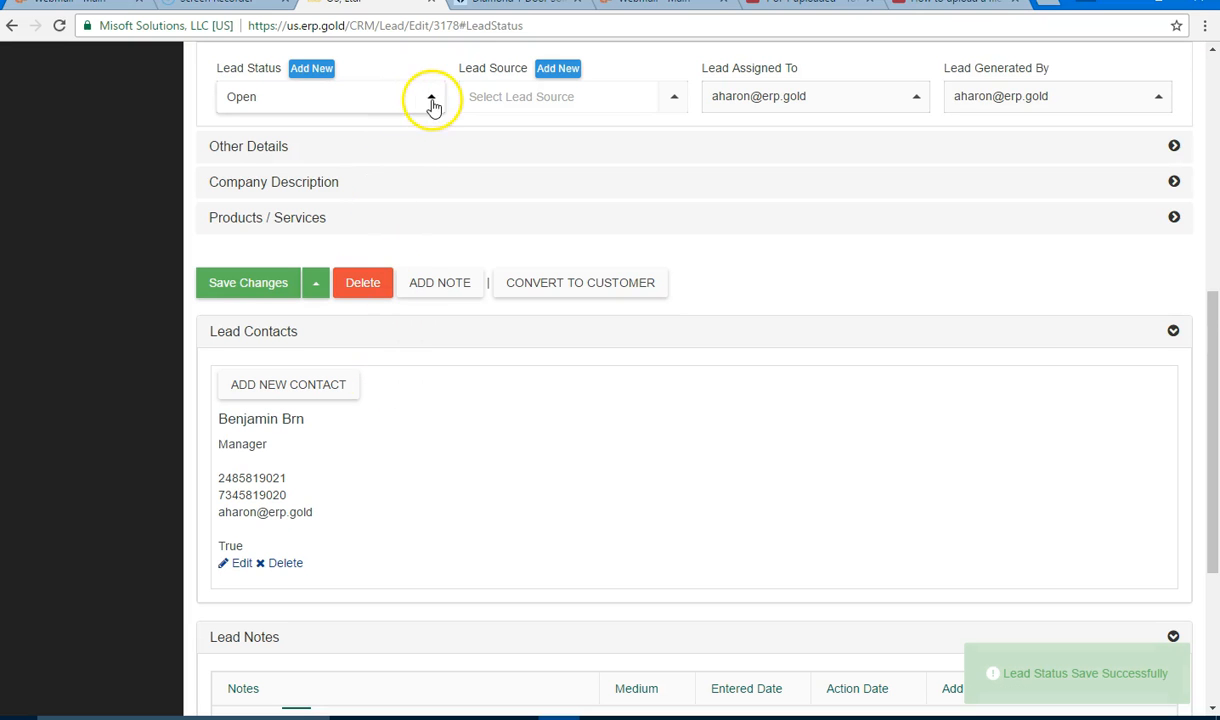
{"action": "left_click", "coordinate": [430, 99]}
{"action": "mouse_move", "coordinate": [441, 147]}
{"action": "left_mouse_down"}
{"action": "mouse_move", "coordinate": [437, 186]}
{"action": "mouse_move", "coordinate": [440, 142]}
{"action": "left_mouse_up"}
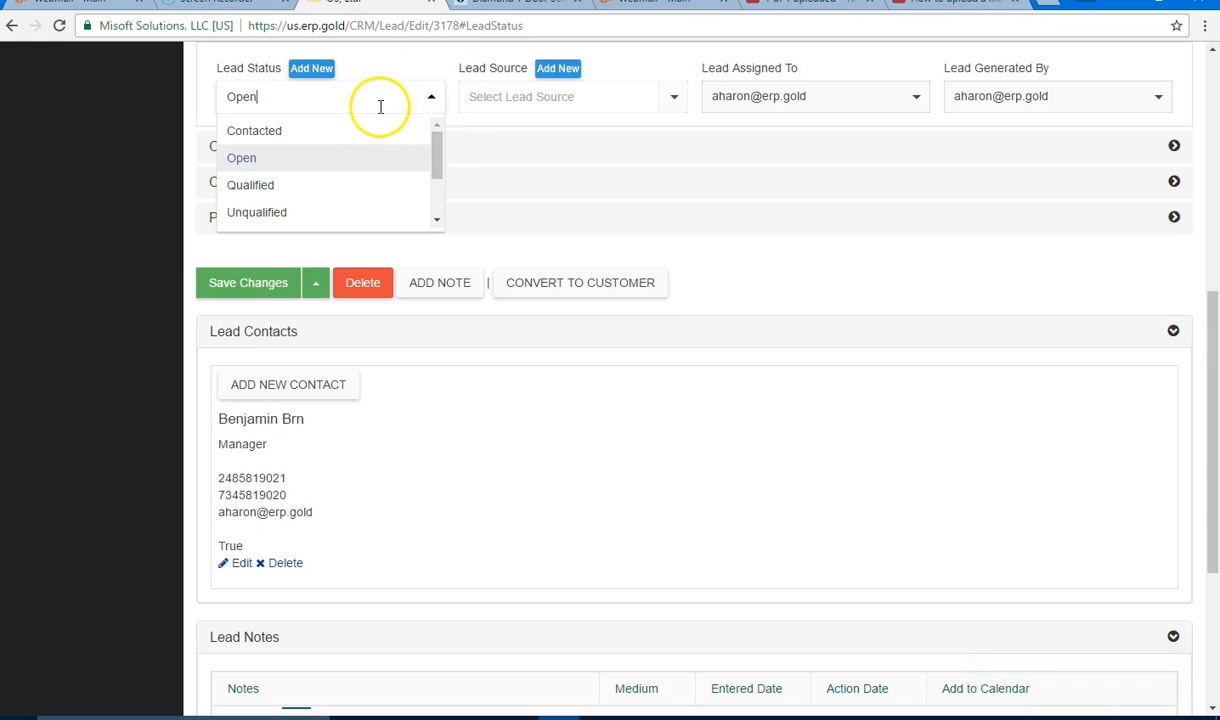
Step: Set Lead Source to exhibition show, closing the Add Lead Source dialog without adding one
{"action": "left_click", "coordinate": [677, 100]}
{"action": "left_click_drag", "start_coordinate": [681, 157], "coordinate": [681, 191]}
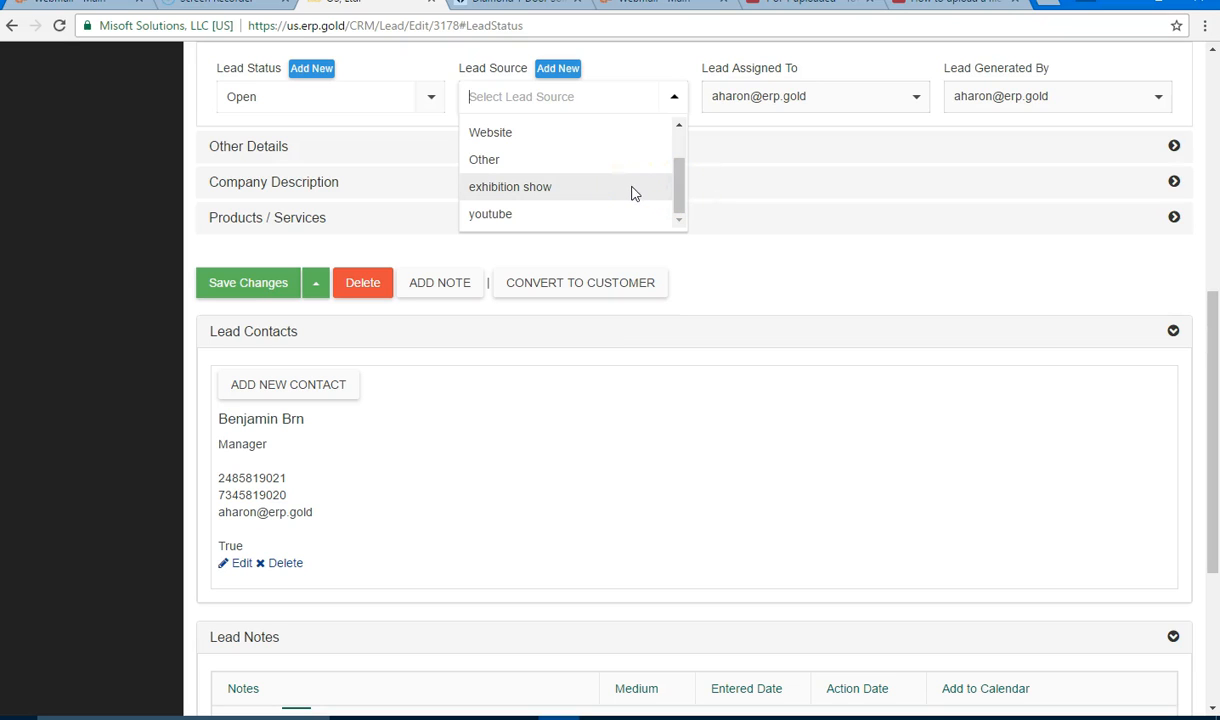
{"action": "left_click", "coordinate": [618, 70]}
{"action": "left_click", "coordinate": [558, 68]}
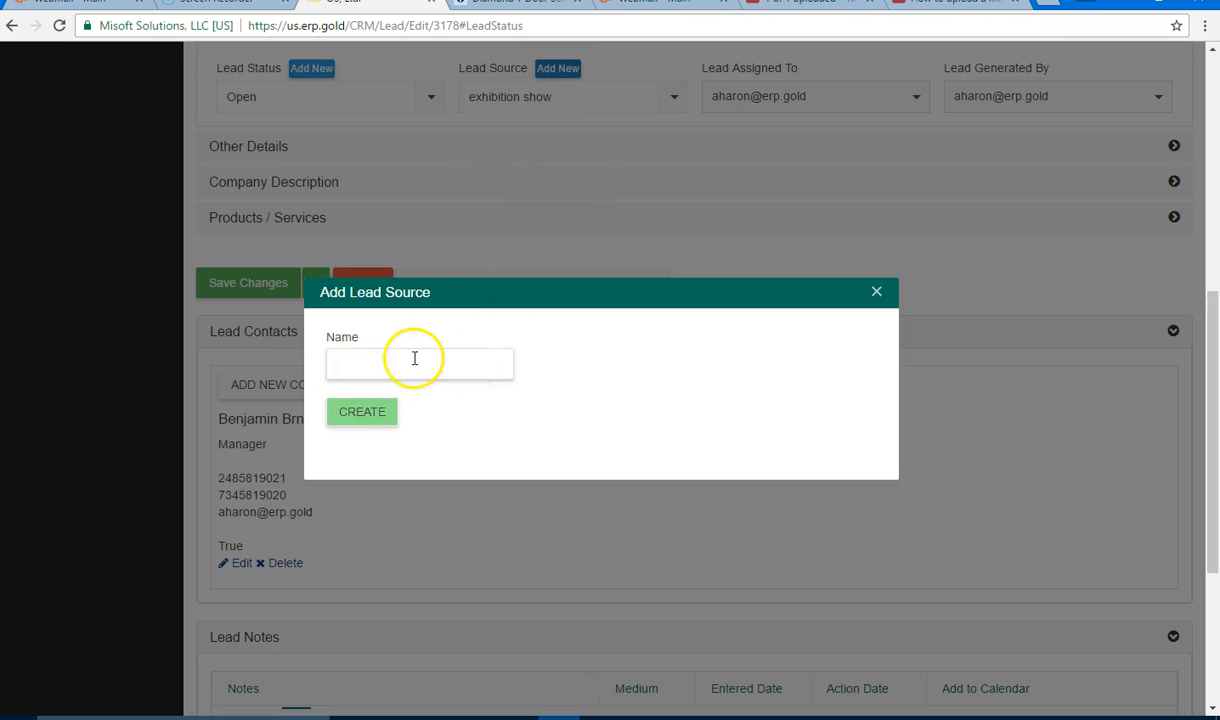
{"action": "left_click", "coordinate": [876, 293]}
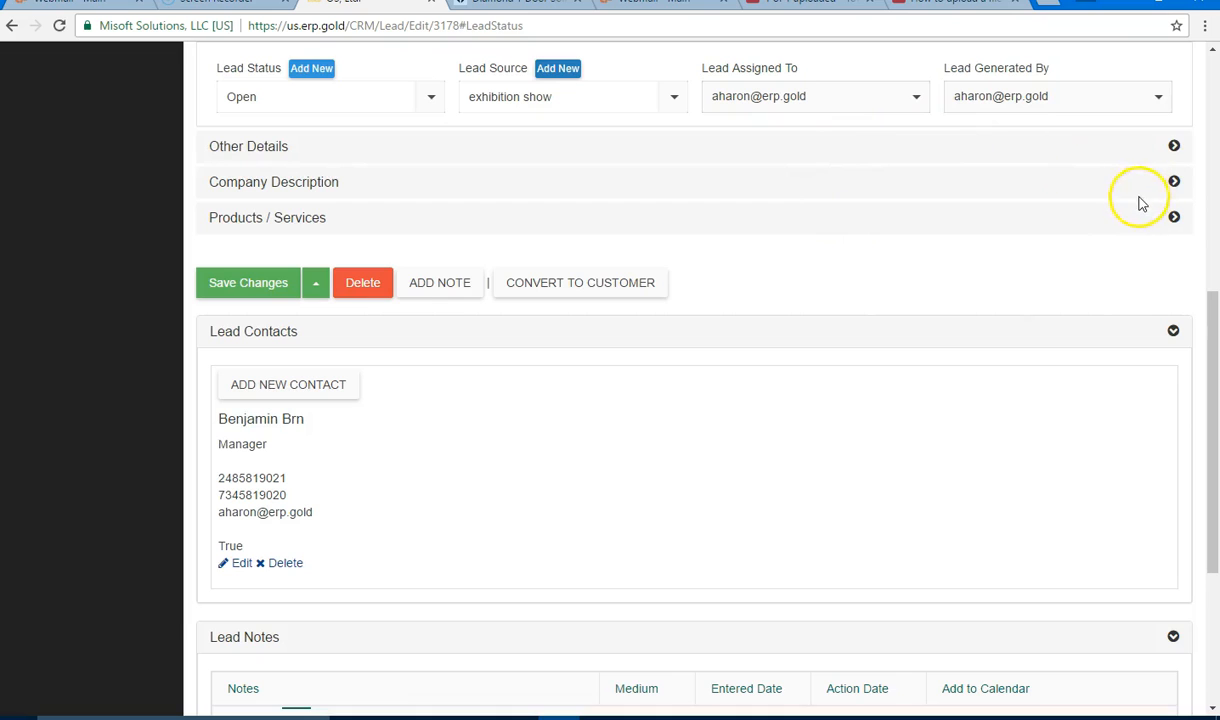
Step: Assign the lead to the second user, keeping the original user as Lead Generated By
{"action": "left_click", "coordinate": [918, 100]}
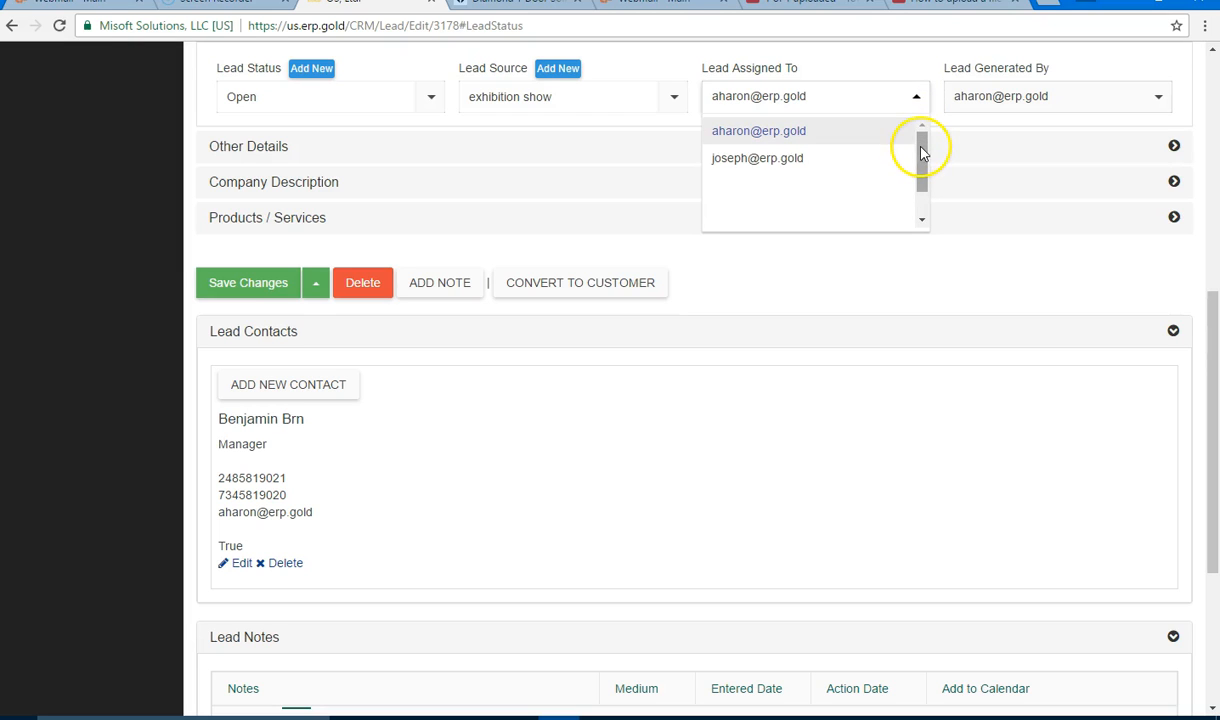
{"action": "left_click", "coordinate": [872, 168]}
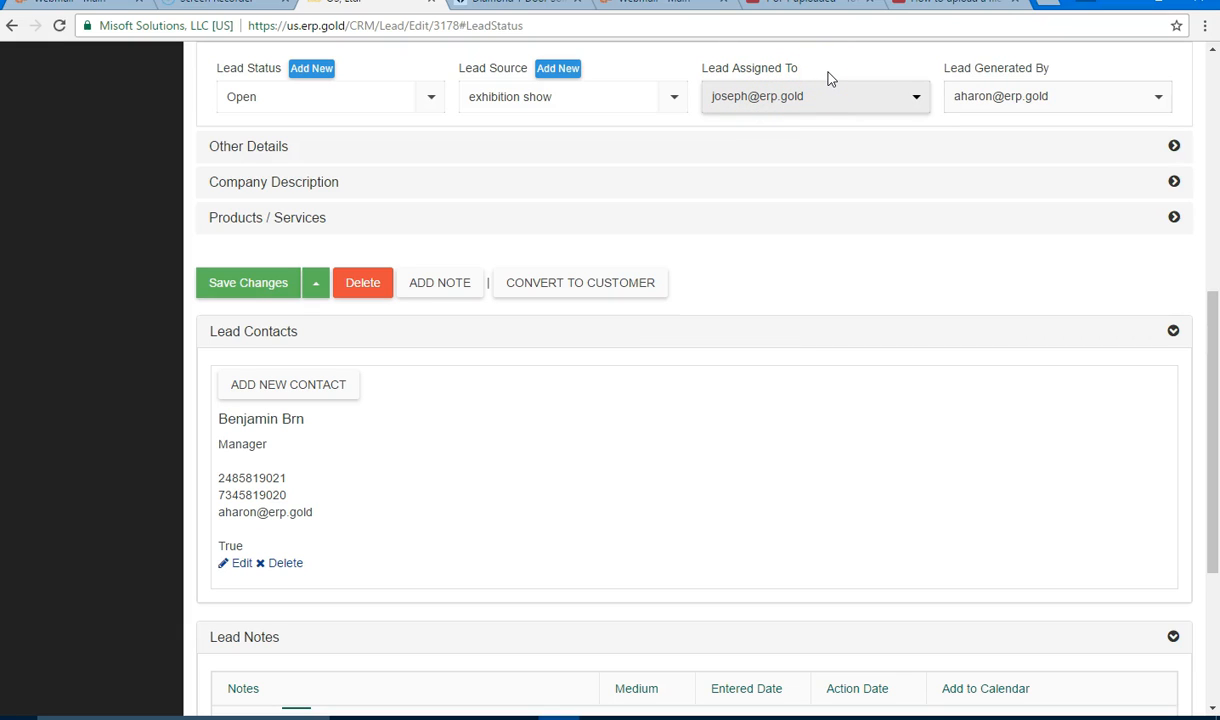
{"action": "left_click", "coordinate": [1157, 102]}
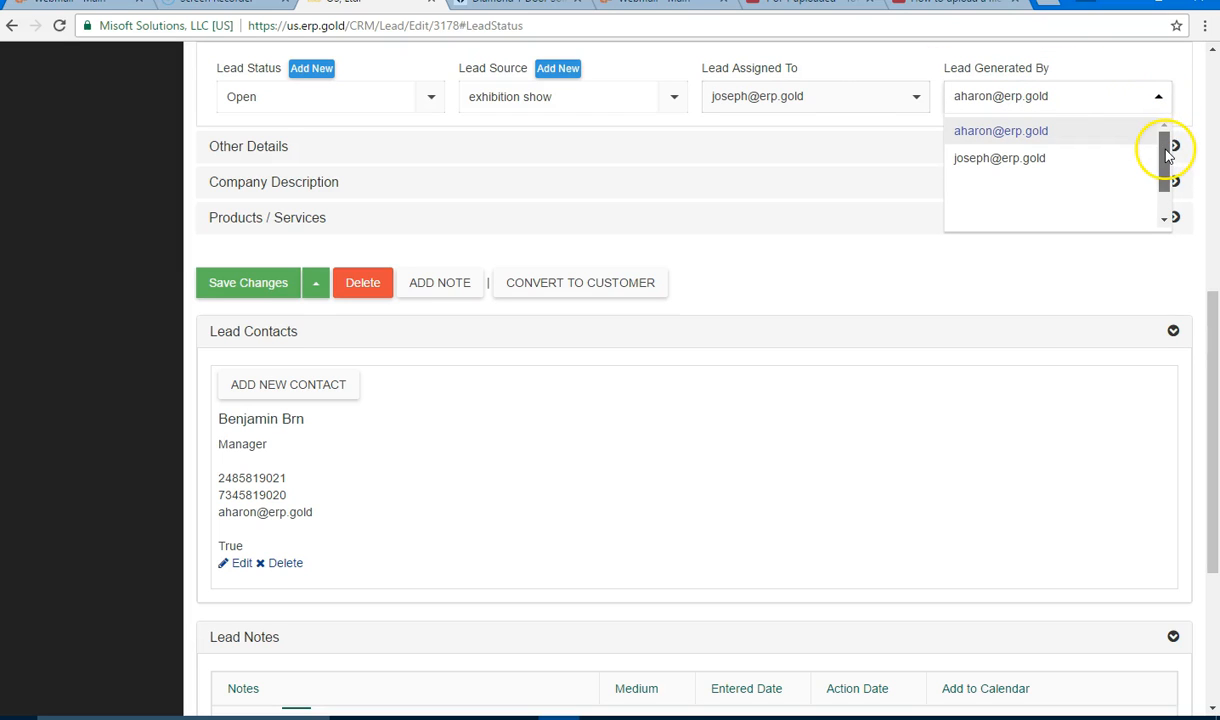
{"action": "left_click", "coordinate": [1066, 141]}
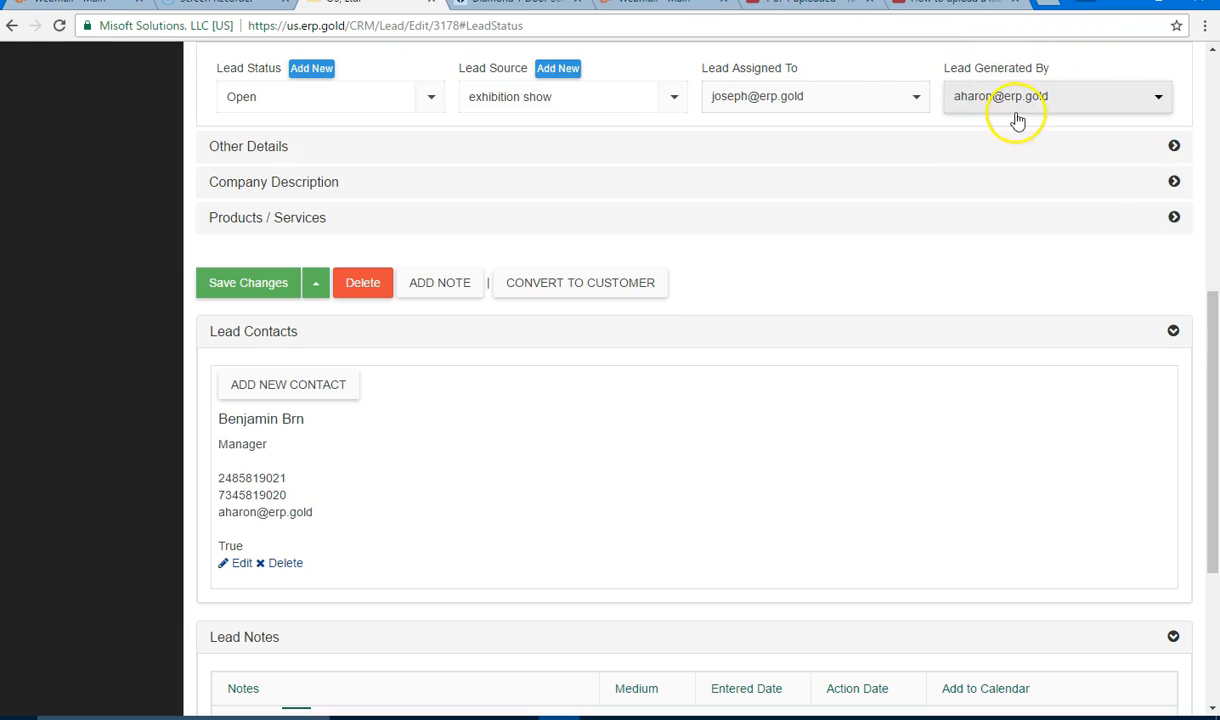
{"action": "left_click", "coordinate": [917, 100]}
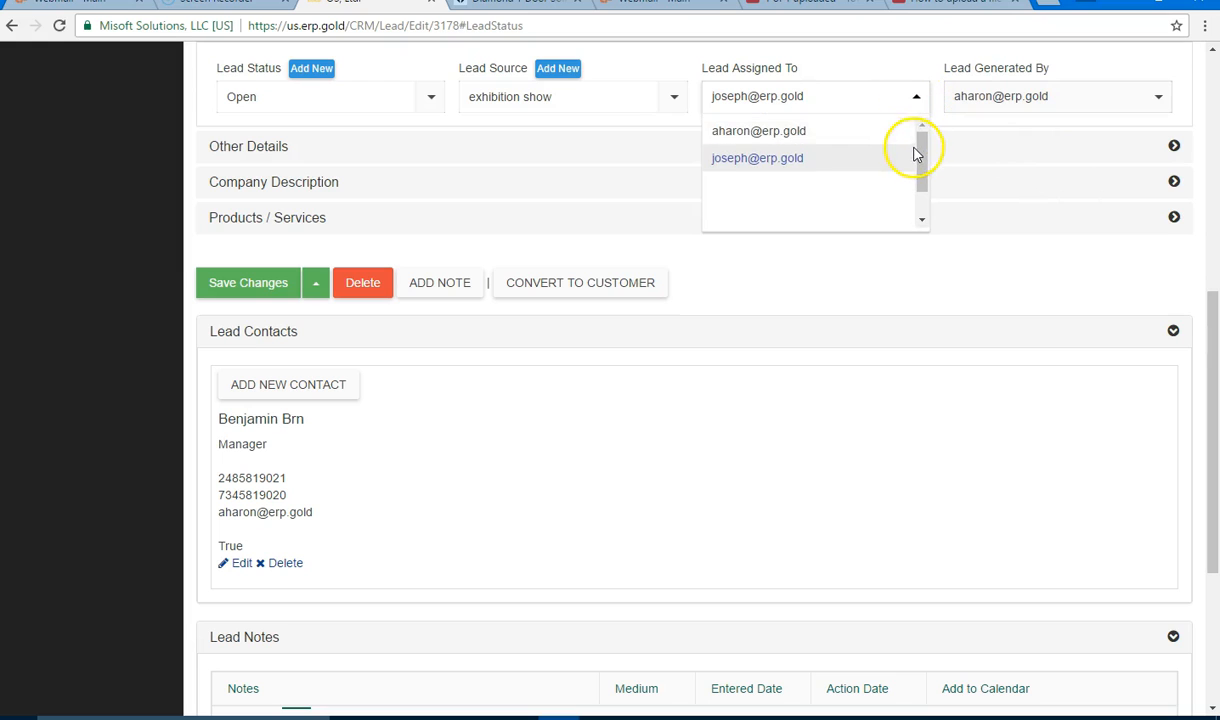
{"action": "left_click_drag", "start_coordinate": [922, 151], "coordinate": [922, 152]}
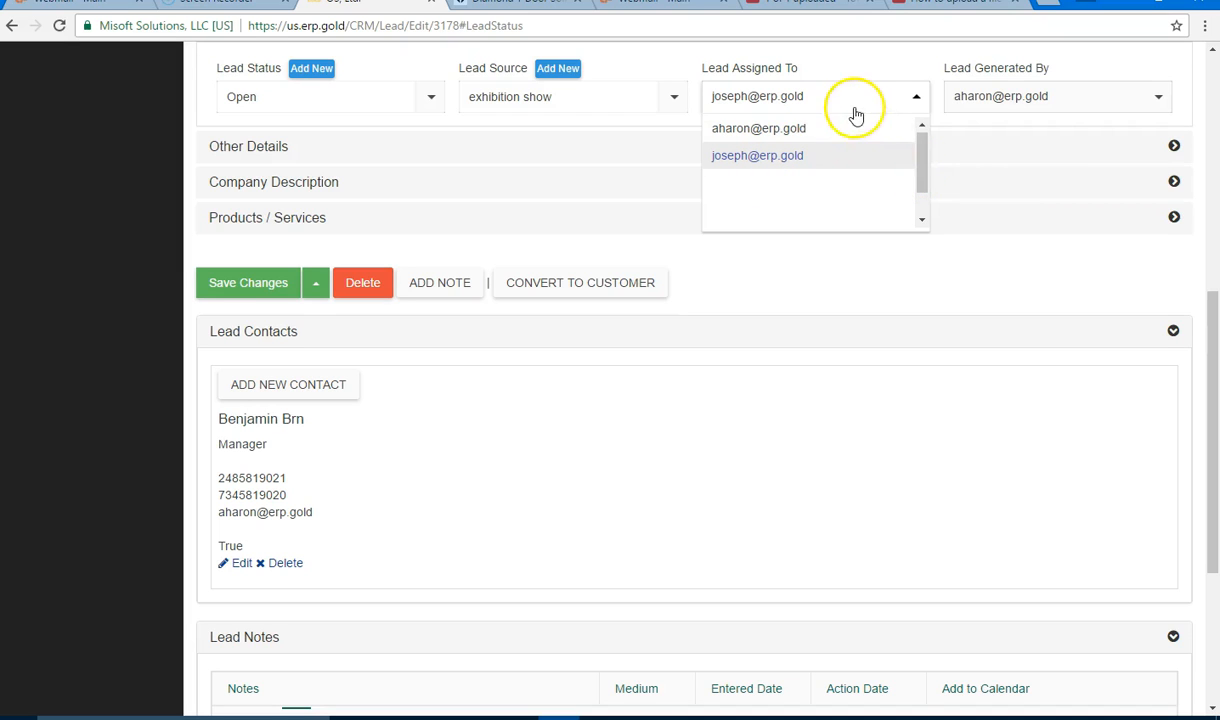
{"action": "left_click_drag", "start_coordinate": [926, 176], "coordinate": [924, 162]}
Step: Expand Other Details and Company Description to show 'home system installation'
{"action": "scroll", "coordinate": [890, 62], "scroll_direction": "up", "scroll_amount": 1}
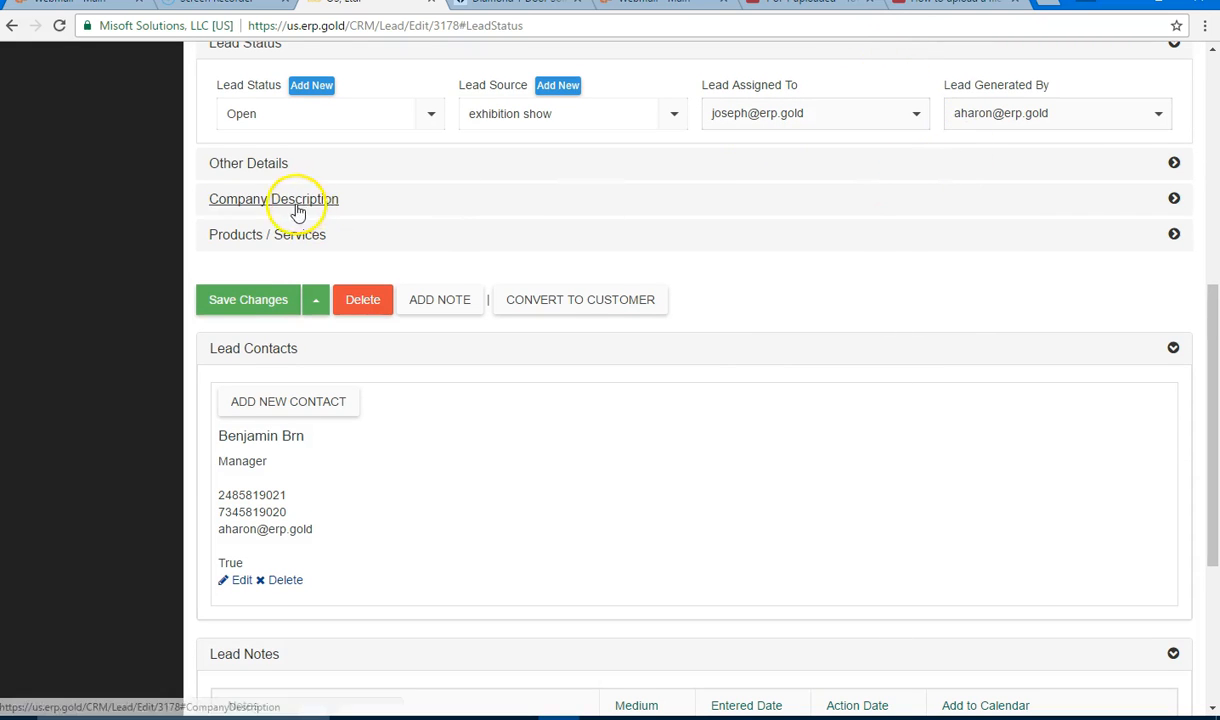
{"action": "left_click", "coordinate": [1172, 163]}
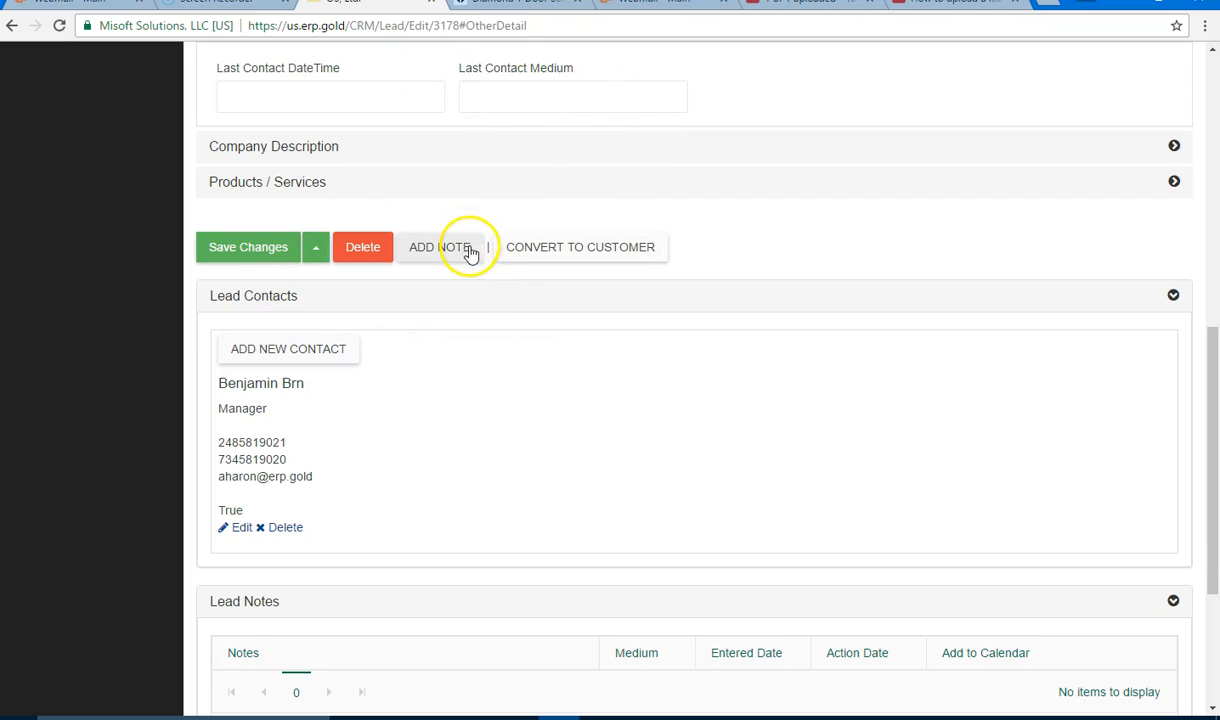
{"action": "left_click", "coordinate": [1175, 147]}
{"action": "left_click", "coordinate": [360, 75]}
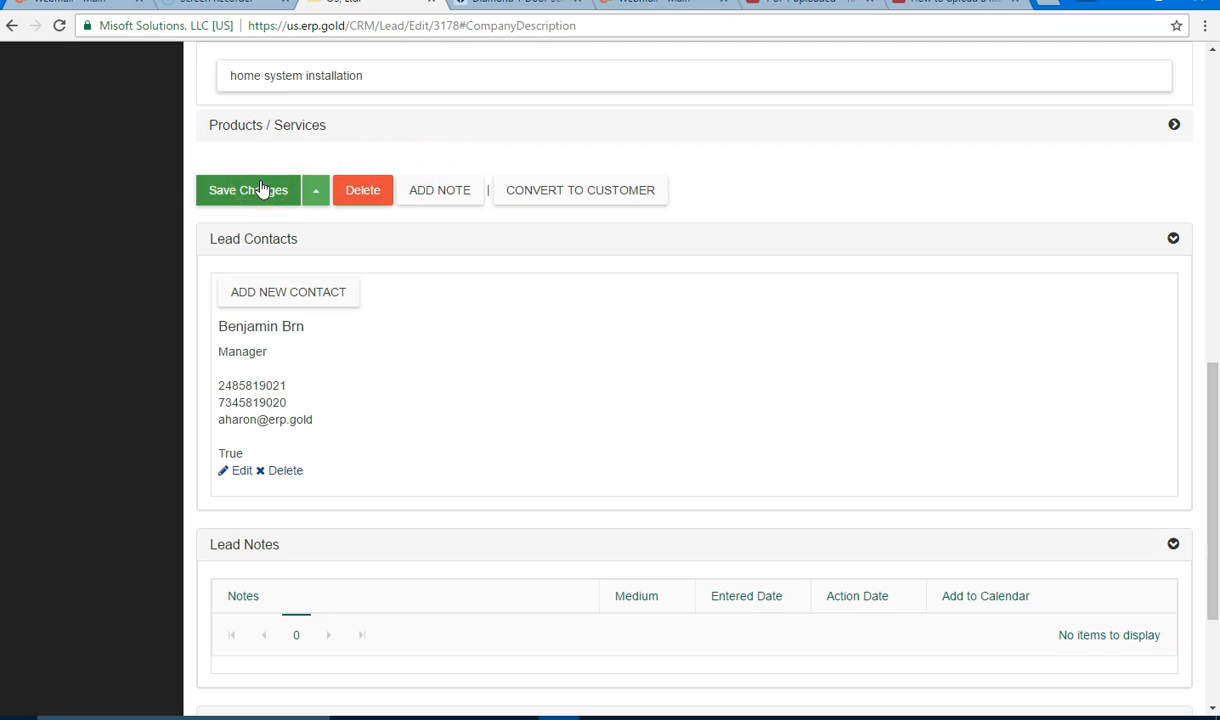
Step: Look over the Save & Exit and Save & New options, then save the lead's changes
{"action": "left_click", "coordinate": [311, 196]}
{"action": "left_click", "coordinate": [264, 140]}
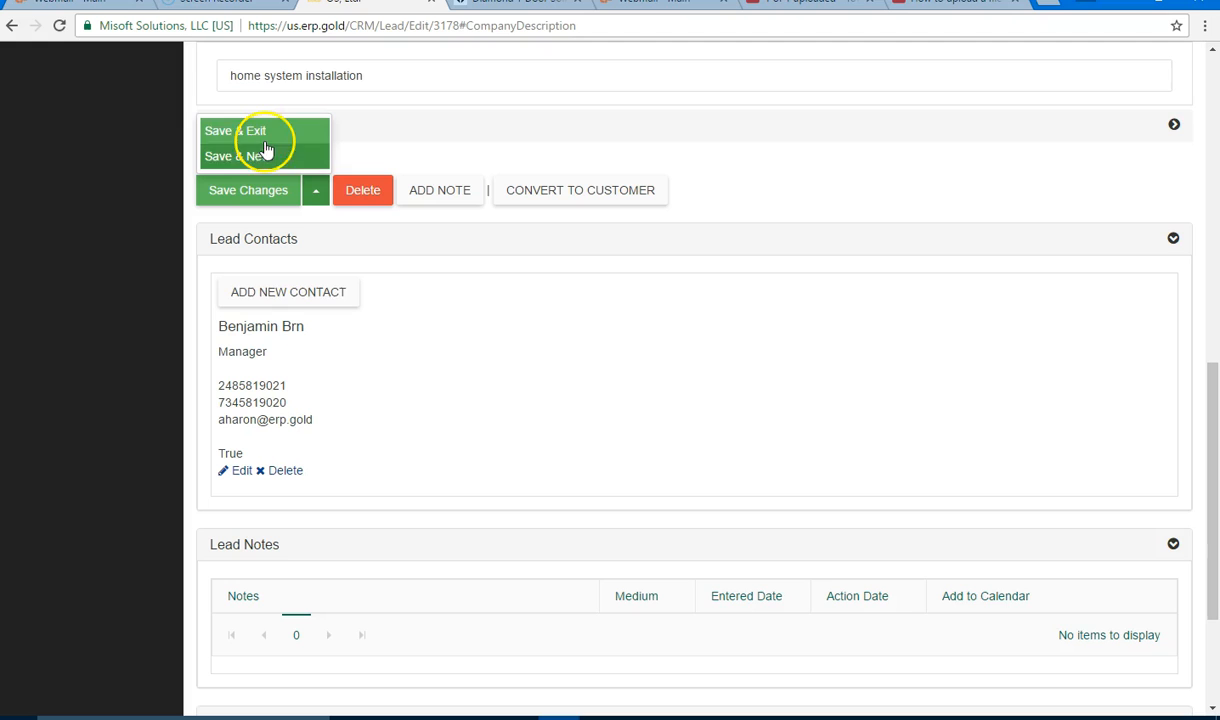
{"action": "left_click", "coordinate": [265, 158]}
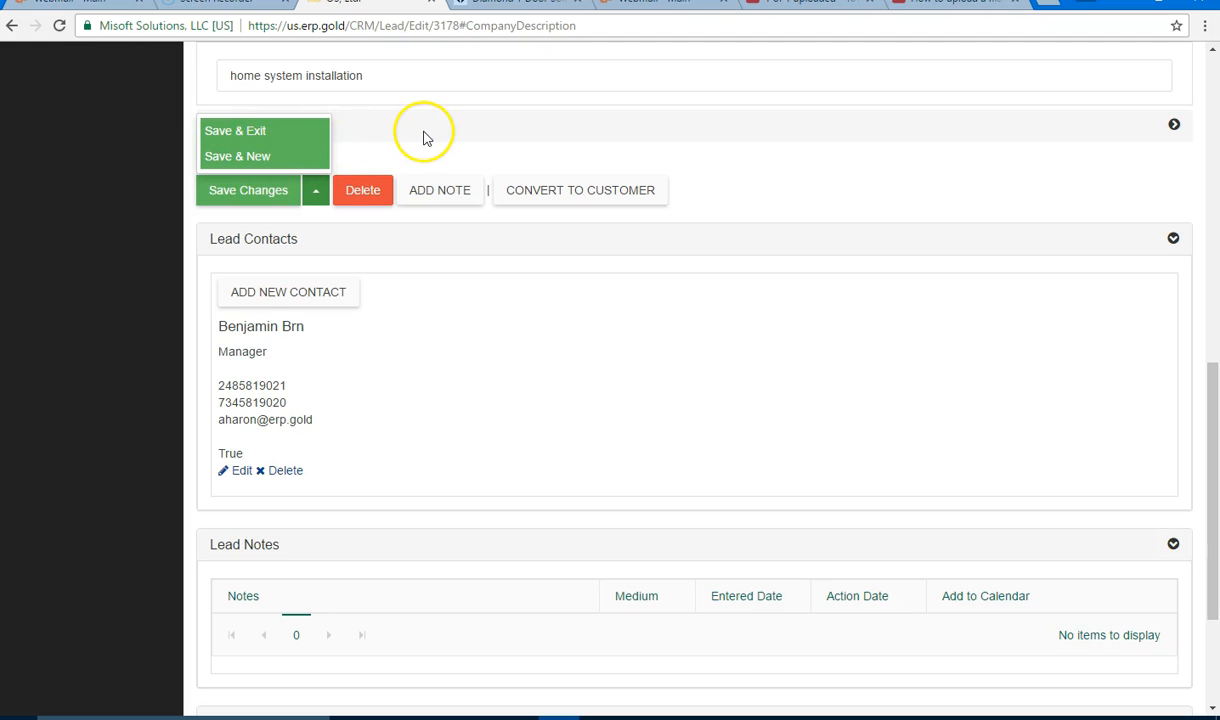
{"action": "left_click", "coordinate": [257, 194]}
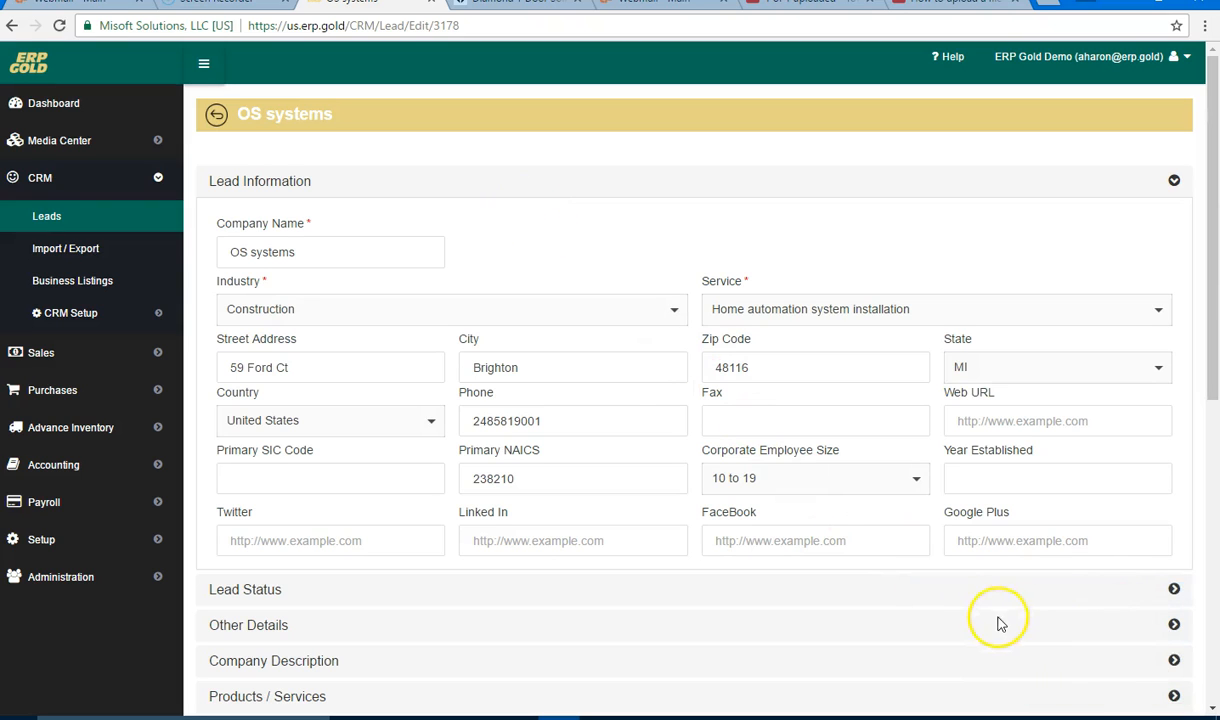
Step: Open the lead's Manager contact in the Contact Info dialog for editing and move it higher
{"action": "scroll", "coordinate": [607, 375], "scroll_direction": "down", "scroll_amount": 5}
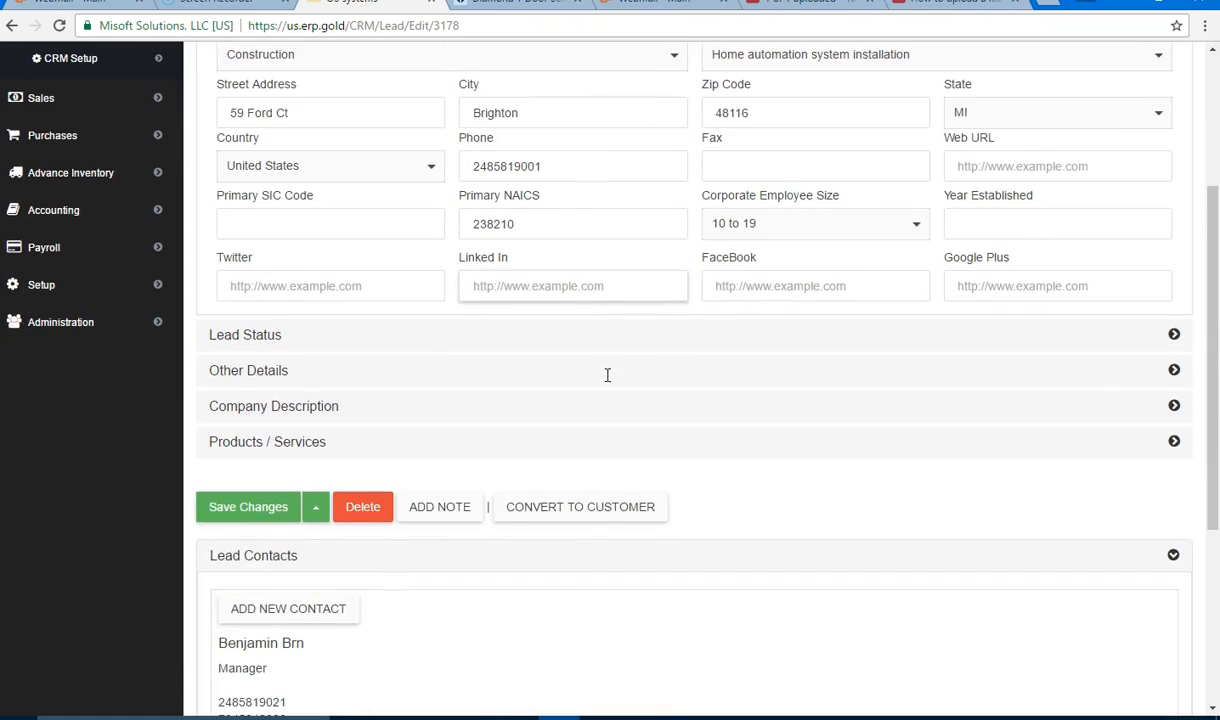
{"action": "scroll", "coordinate": [743, 417], "scroll_direction": "down", "scroll_amount": 3}
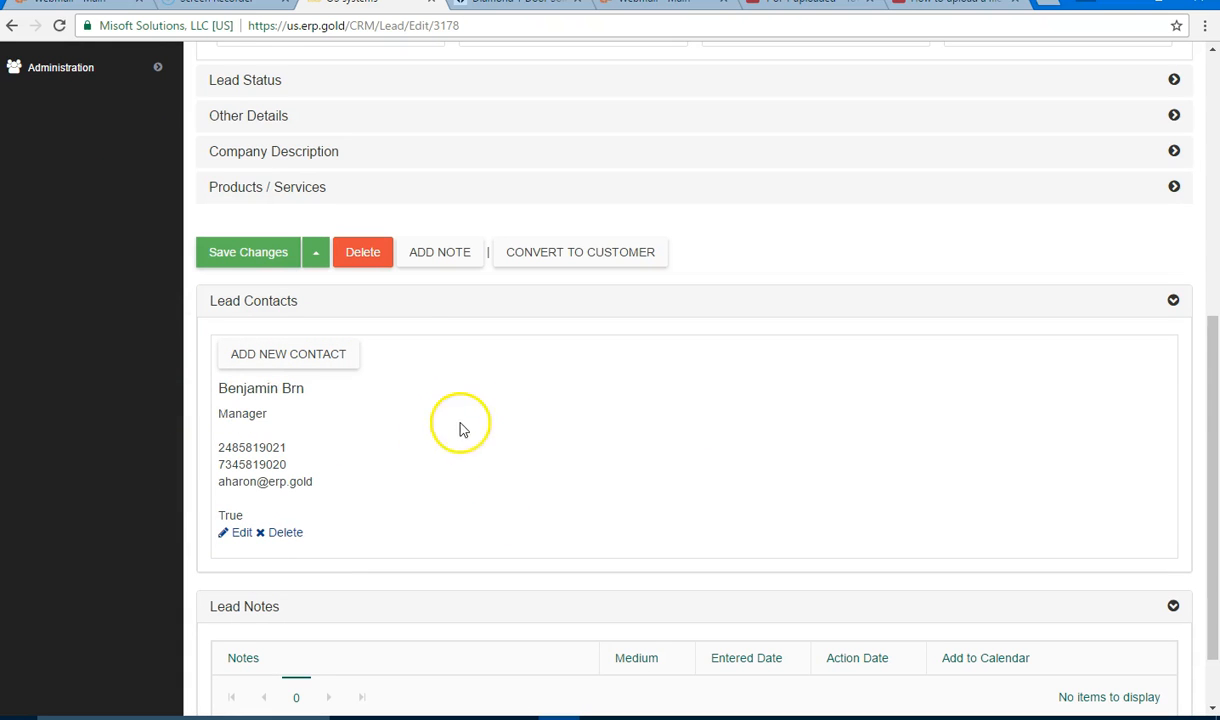
{"action": "scroll", "coordinate": [498, 412], "scroll_direction": "down", "scroll_amount": 2}
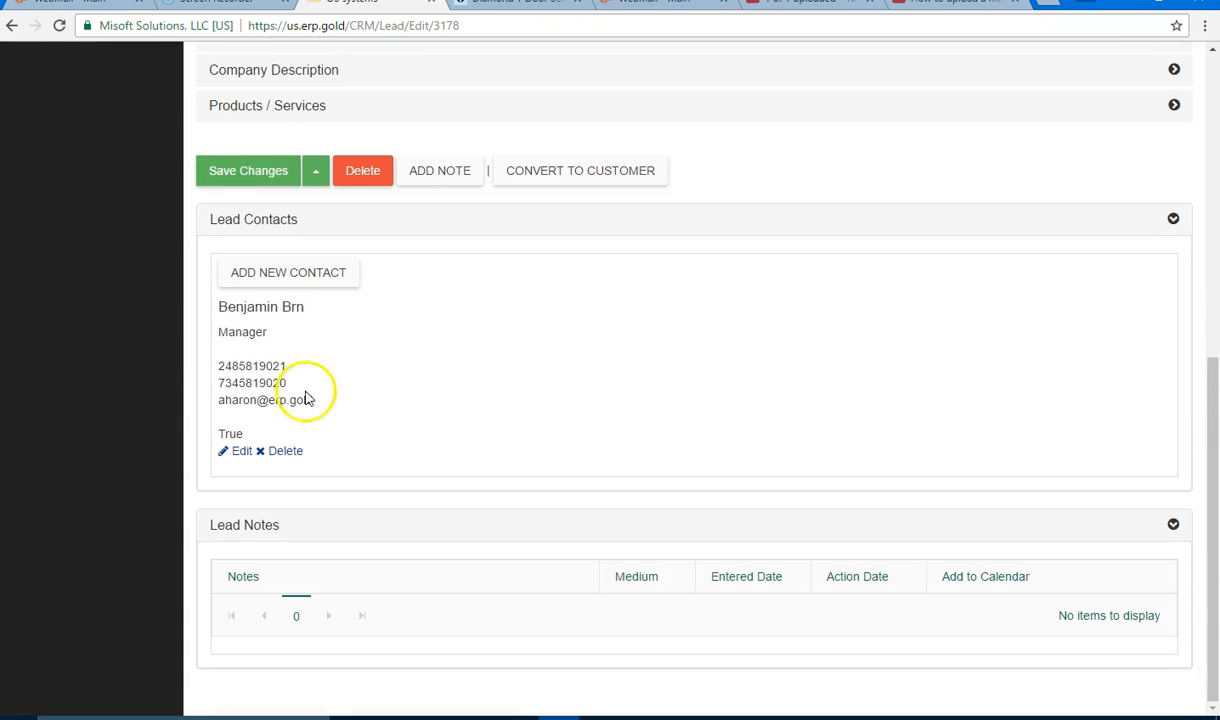
{"action": "left_click", "coordinate": [243, 453]}
{"action": "left_click_drag", "start_coordinate": [560, 356], "coordinate": [592, 234]}
Step: Change the contact's role to Administrator
{"action": "left_click", "coordinate": [512, 321]}
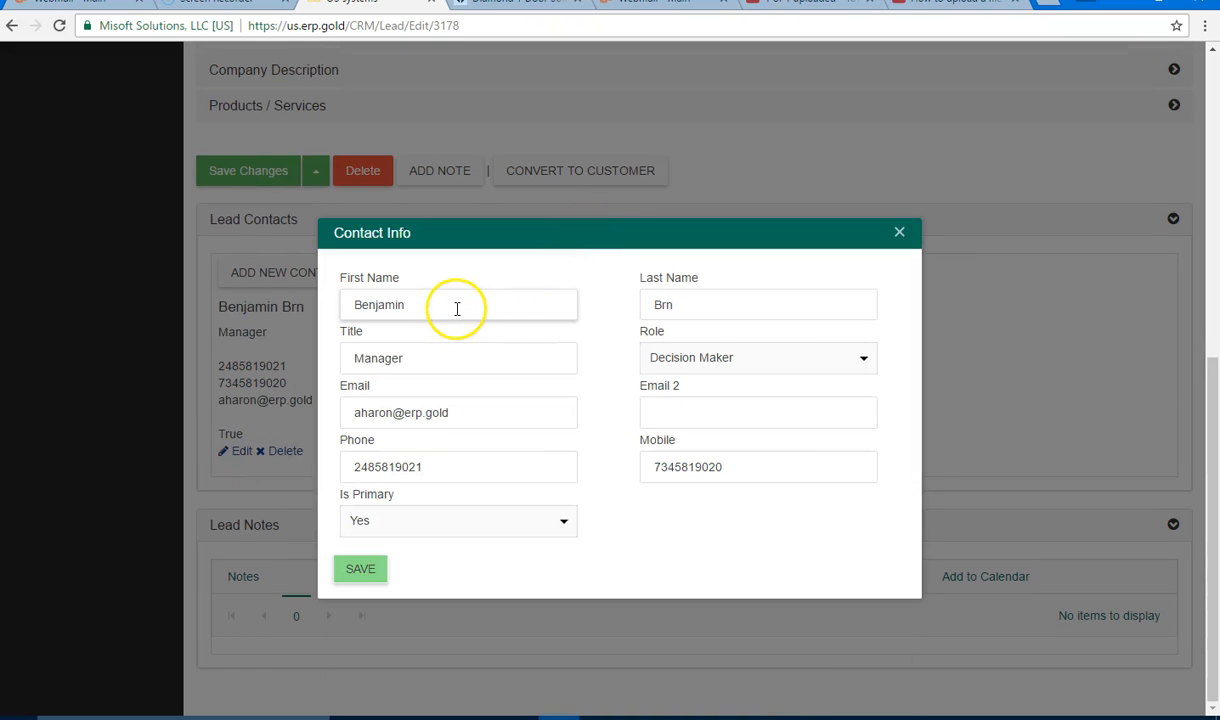
{"action": "left_click", "coordinate": [675, 305]}
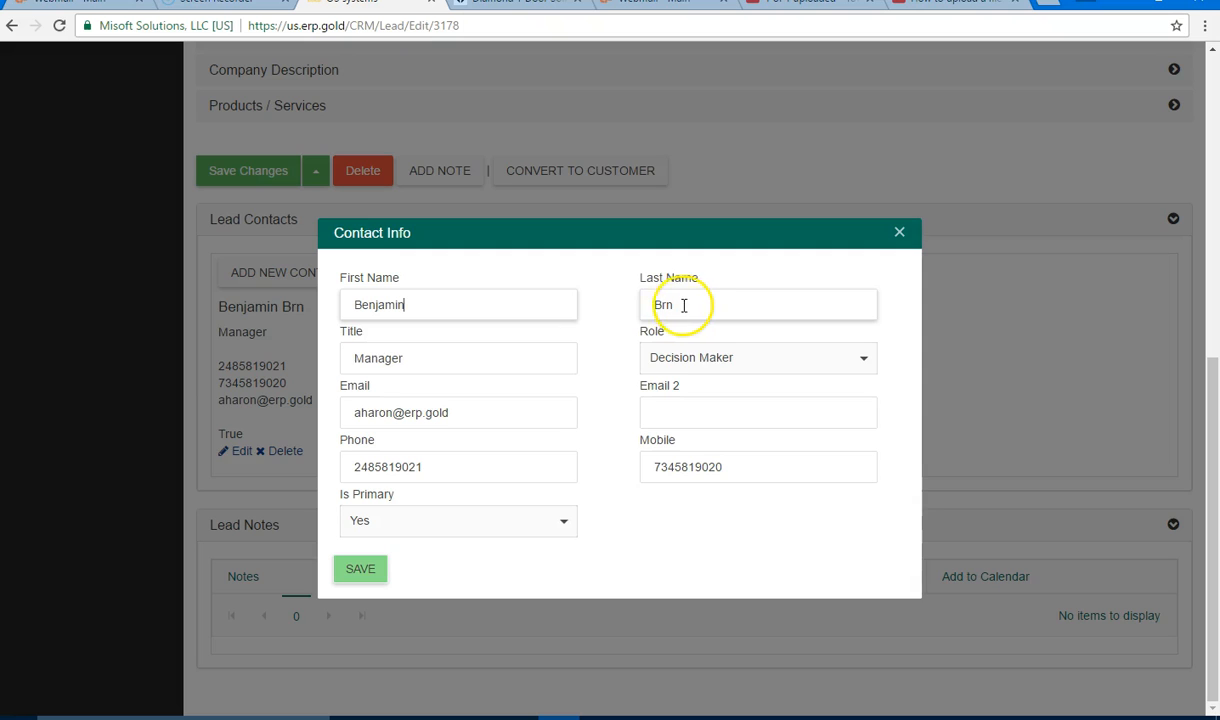
{"action": "left_click", "coordinate": [844, 365]}
{"action": "left_click", "coordinate": [858, 364]}
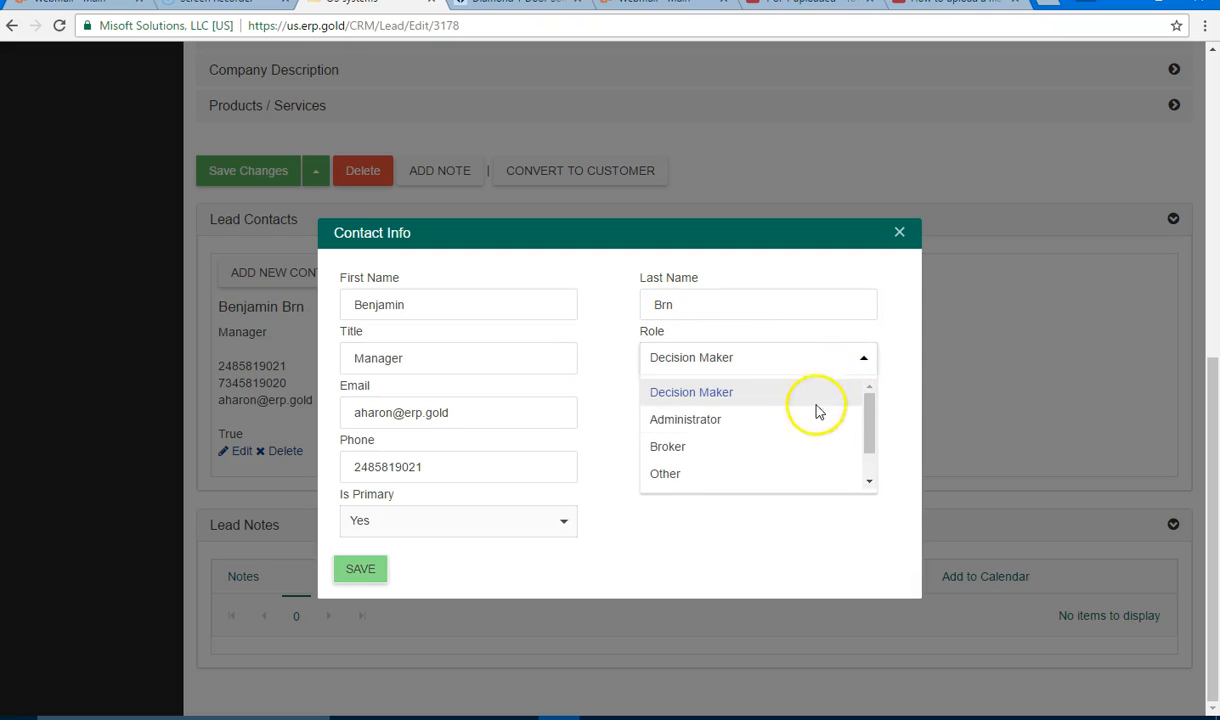
{"action": "left_click", "coordinate": [770, 429]}
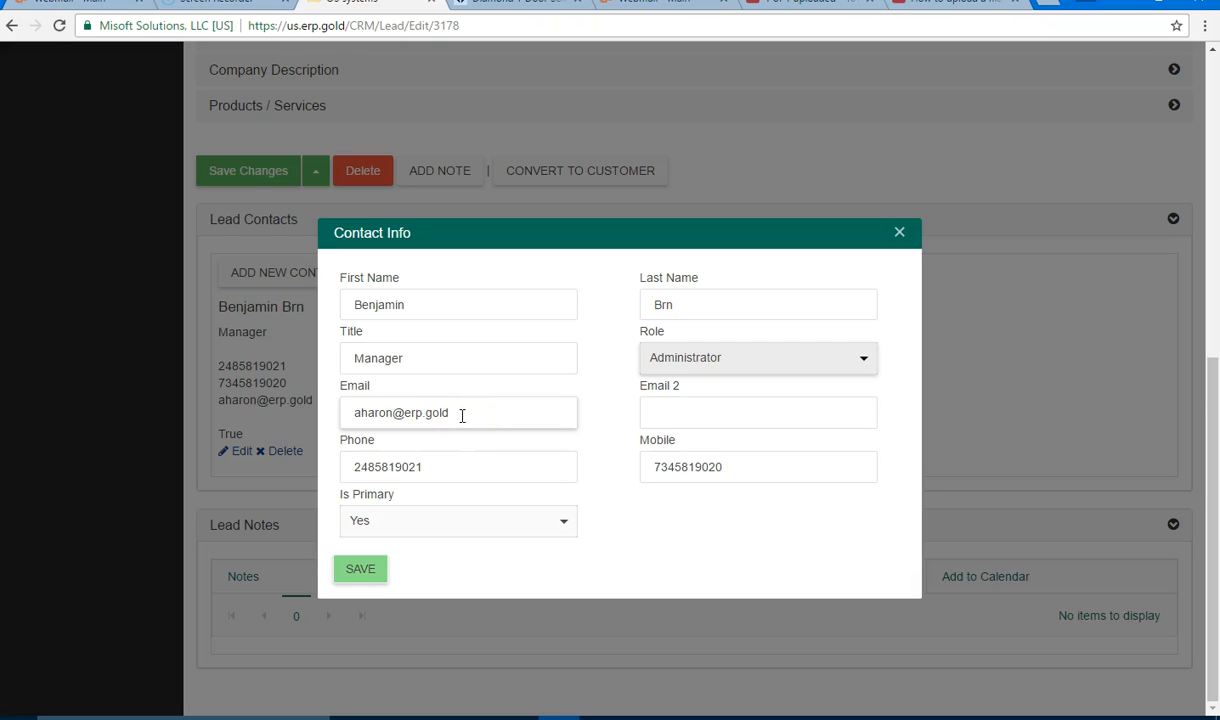
Step: Replace the contact's e-mail address, keep Is Primary as Yes, and save the contact
{"action": "left_click_drag", "start_coordinate": [462, 415], "coordinate": [298, 408]}
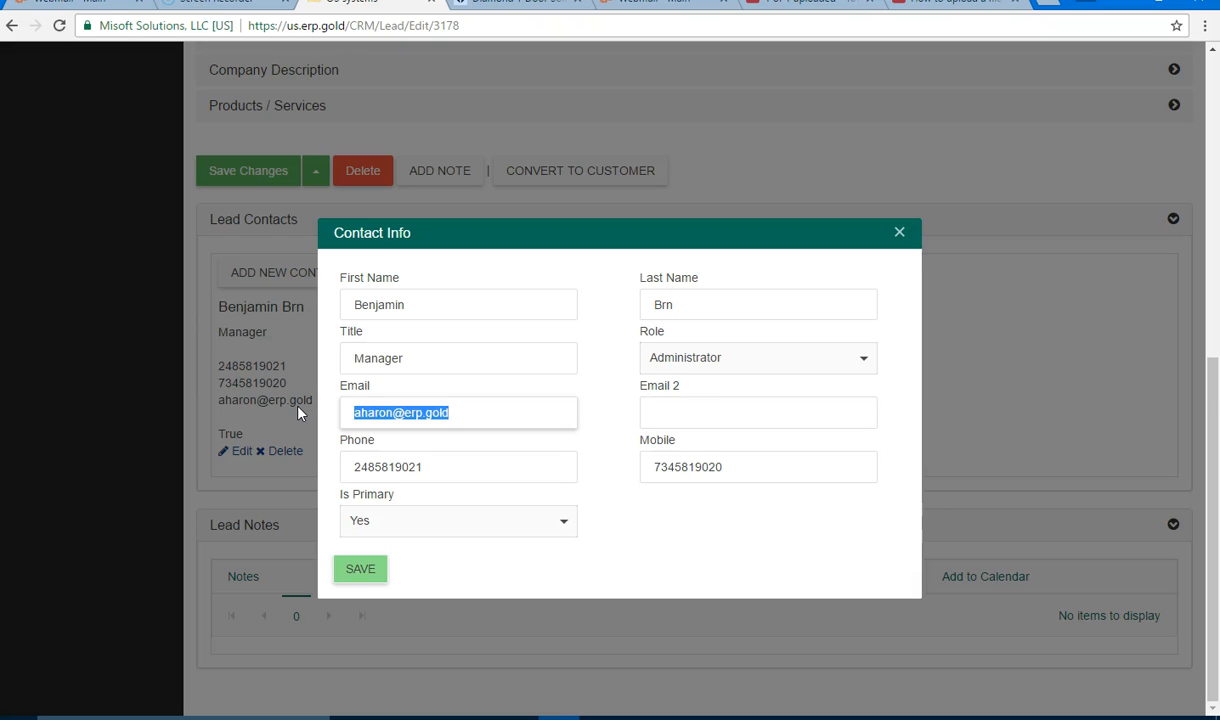
{"action": "key", "text": "BackSpace"}
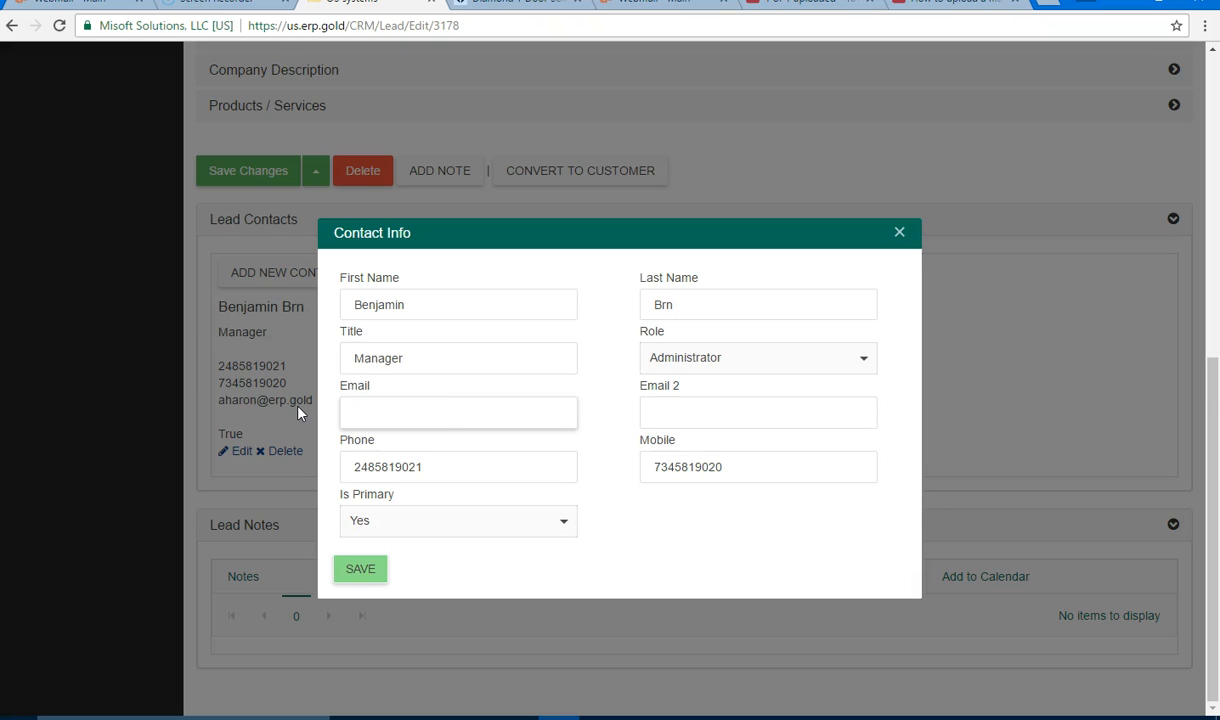
{"action": "type", "text": "aa"}
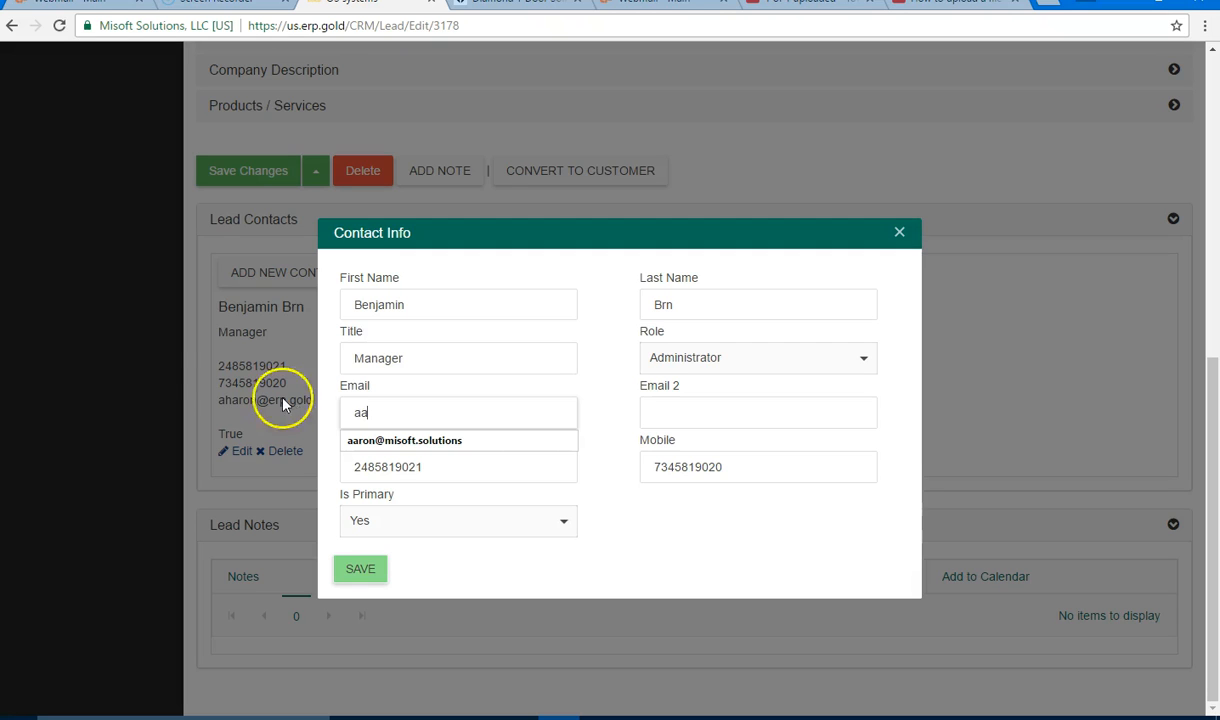
{"action": "left_click", "coordinate": [410, 442]}
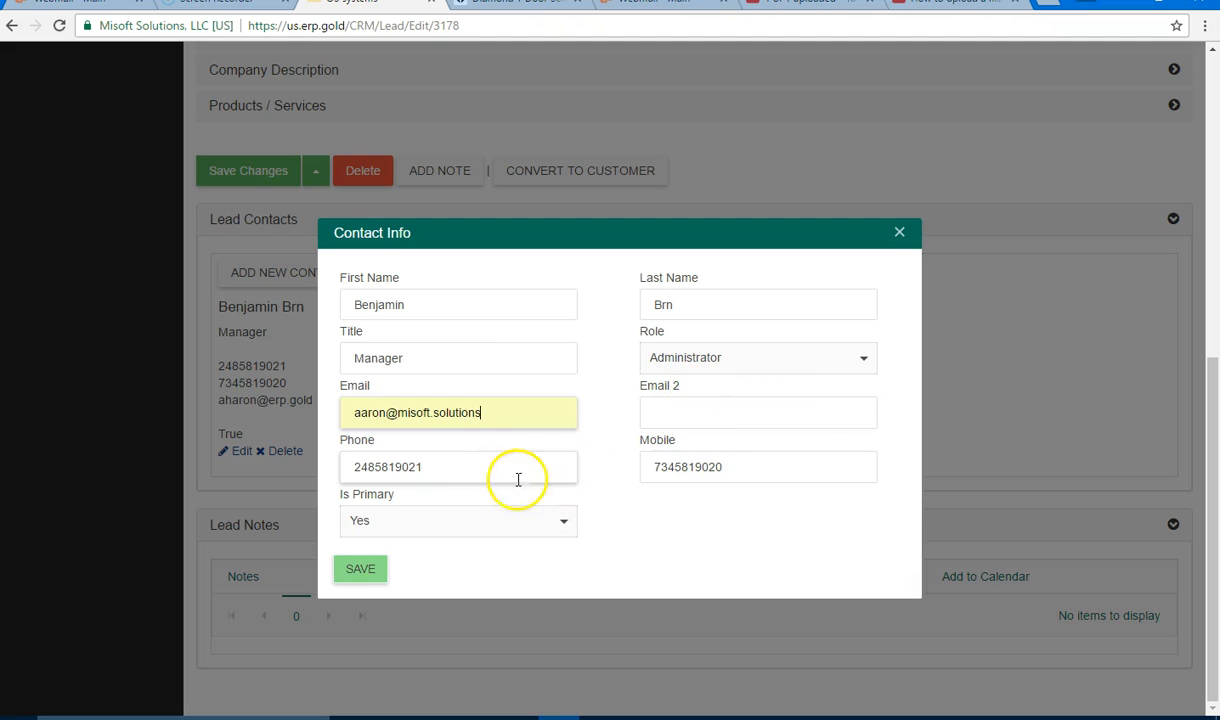
{"action": "left_click", "coordinate": [447, 467]}
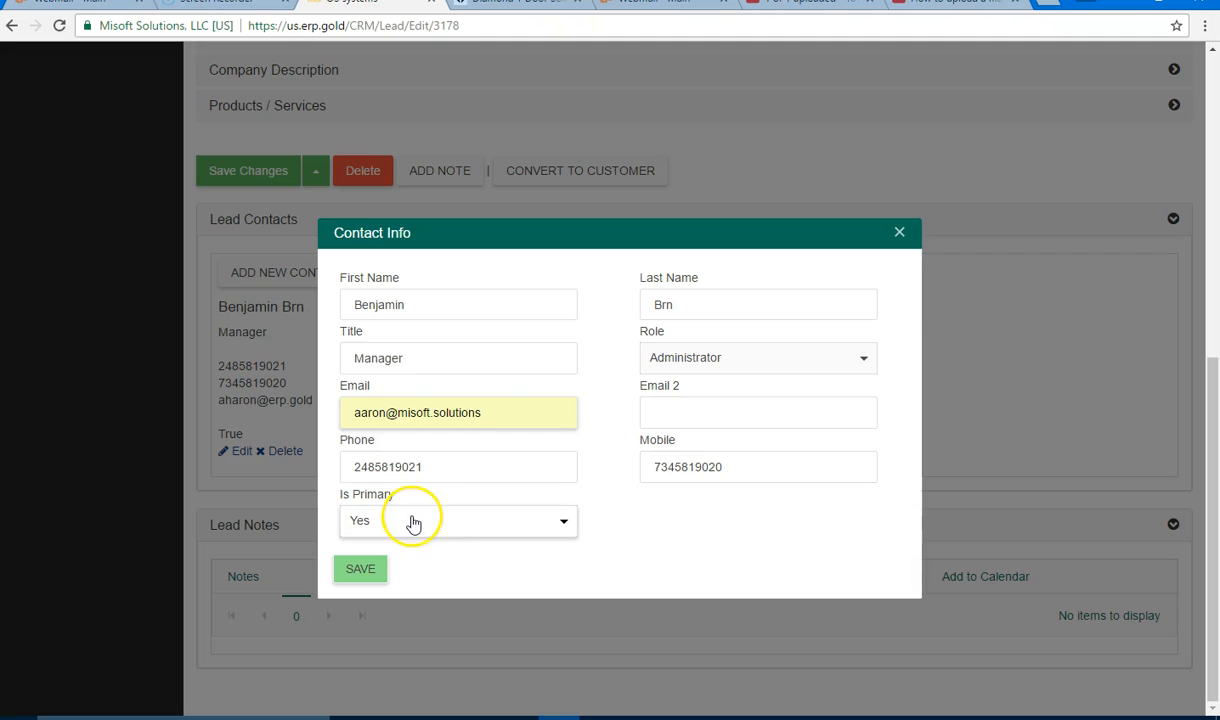
{"action": "left_click", "coordinate": [556, 528]}
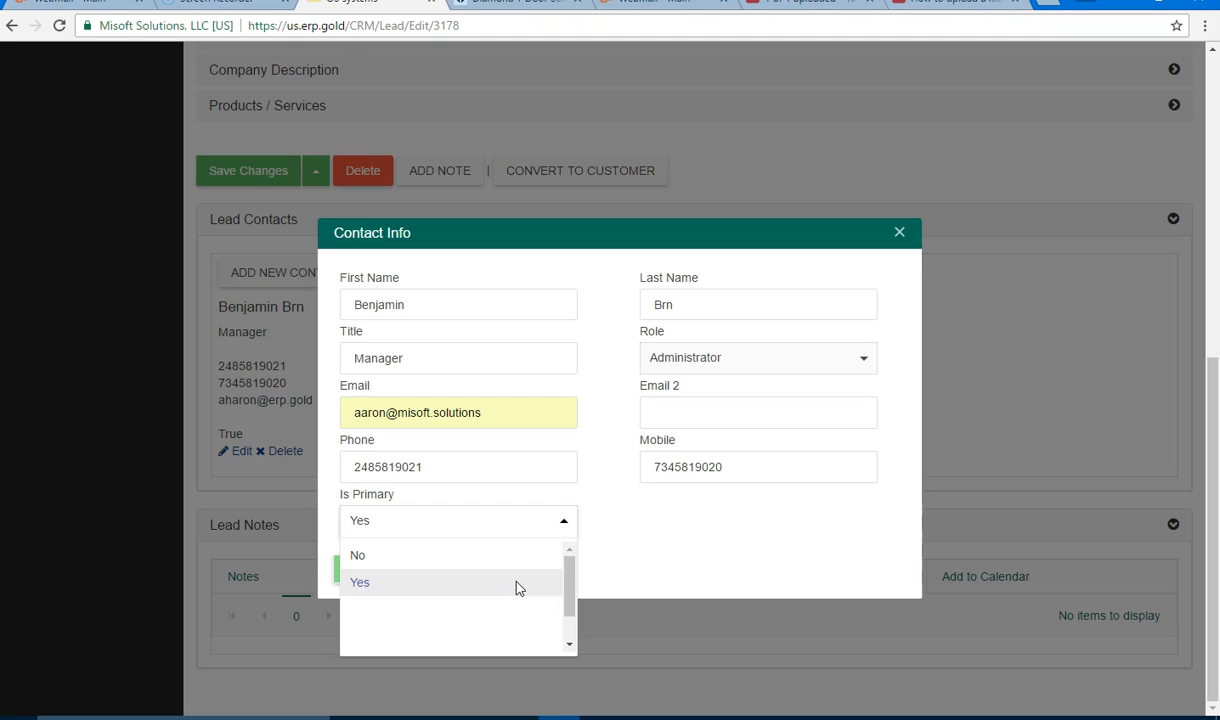
{"action": "left_click", "coordinate": [517, 585]}
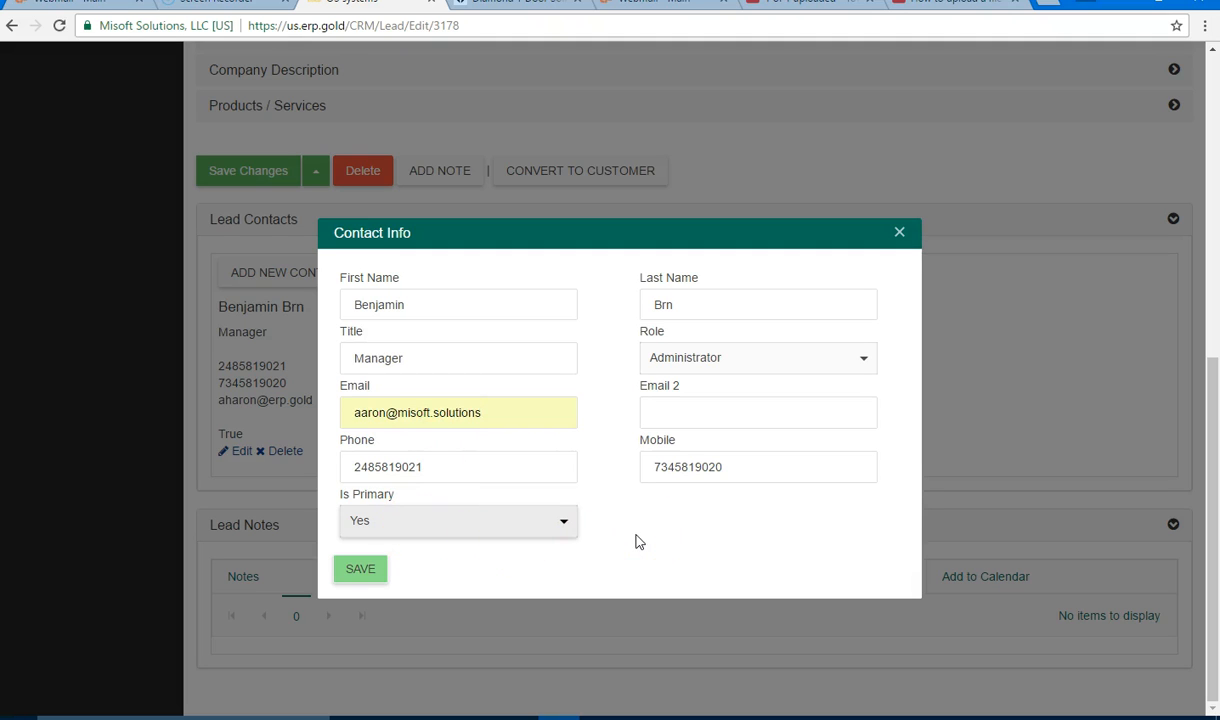
{"action": "left_click", "coordinate": [360, 569]}
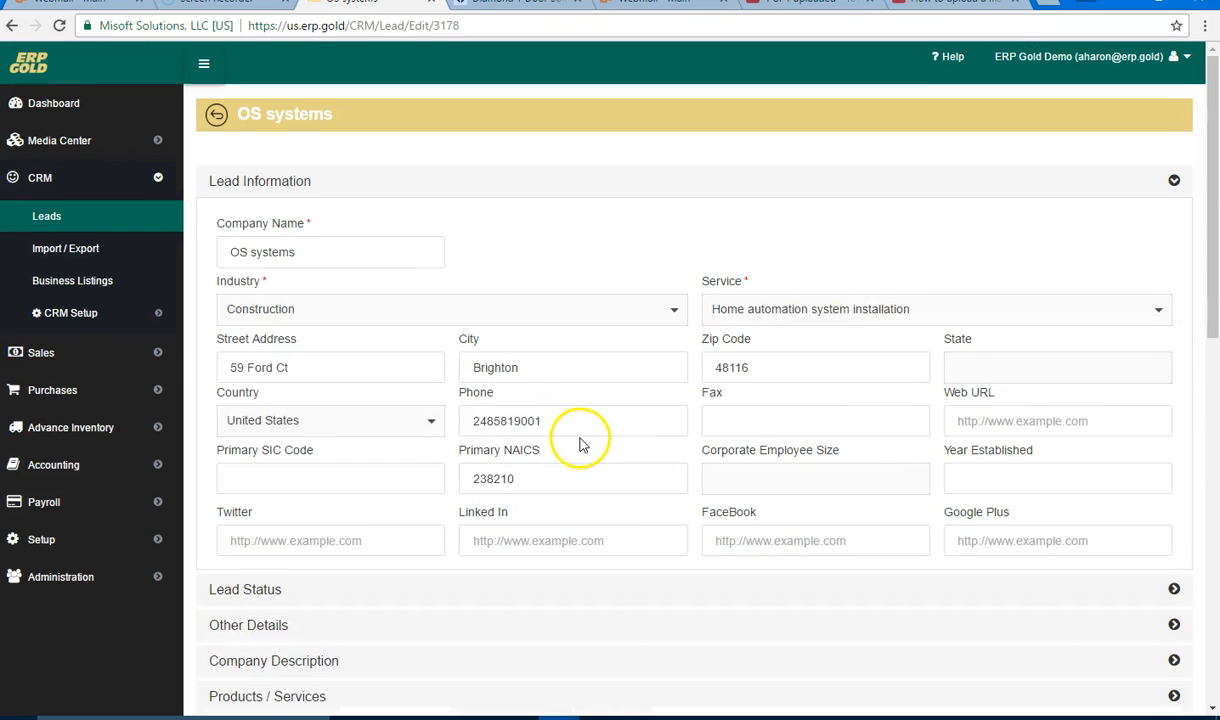
{"action": "scroll", "coordinate": [583, 444], "scroll_direction": "down", "scroll_amount": 8}
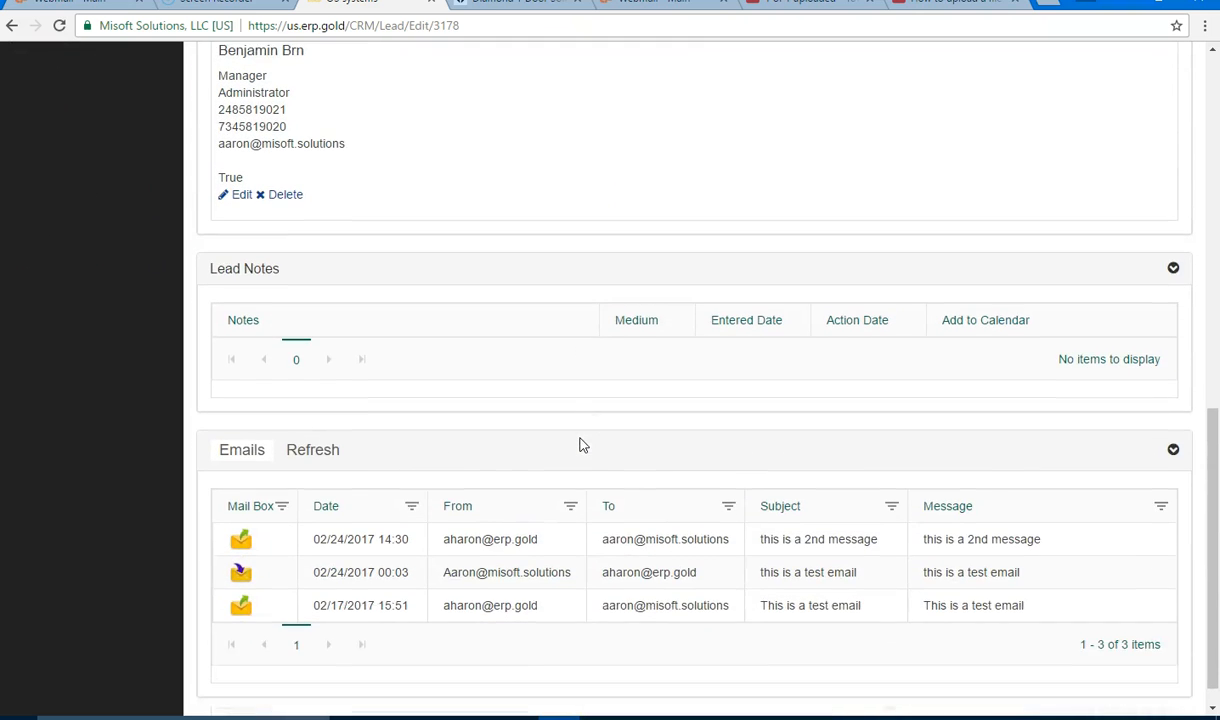
{"action": "scroll", "coordinate": [583, 444], "scroll_direction": "down", "scroll_amount": 1}
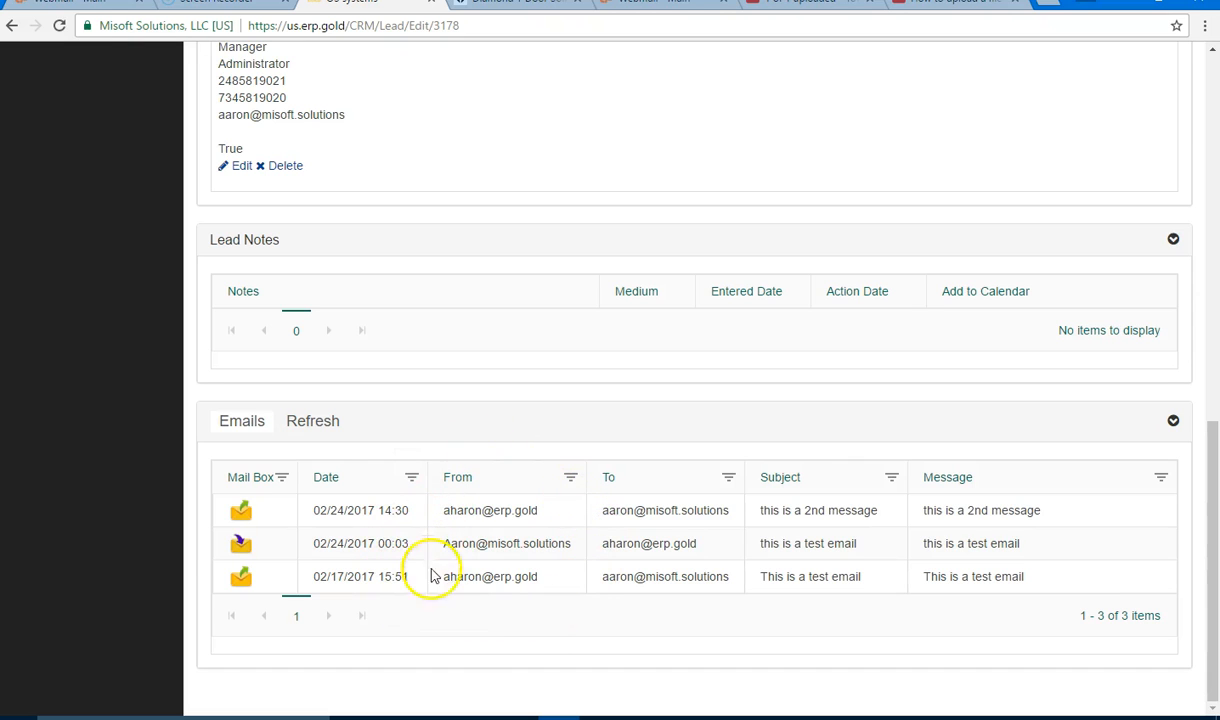
{"action": "left_click_drag", "start_coordinate": [445, 515], "coordinate": [504, 510]}
{"action": "left_click_drag", "start_coordinate": [603, 512], "coordinate": [655, 512]}
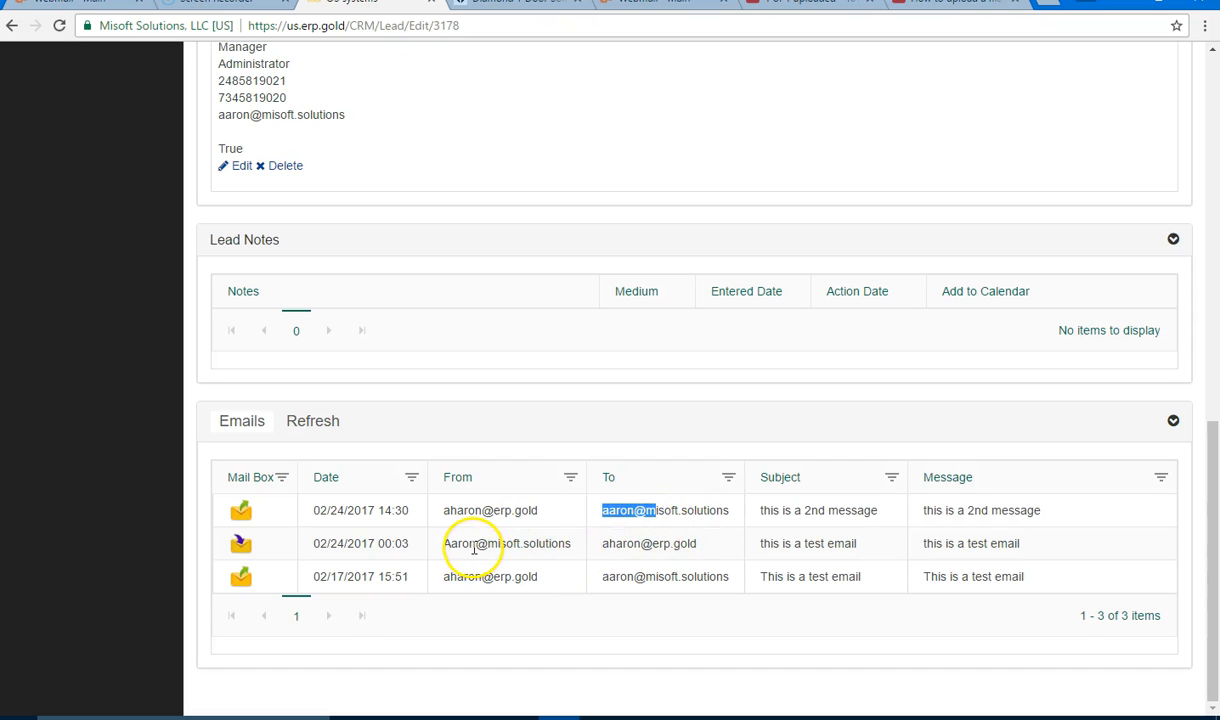
{"action": "left_click_drag", "start_coordinate": [449, 545], "coordinate": [687, 546]}
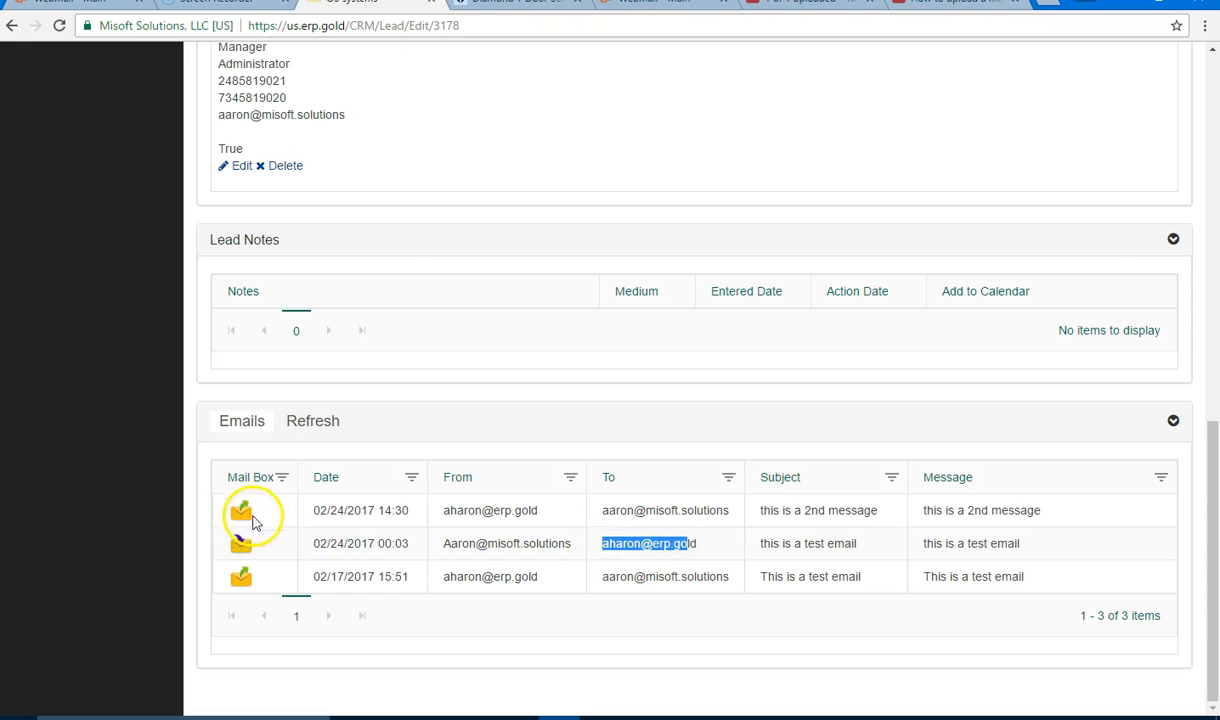
{"action": "left_click", "coordinate": [248, 512]}
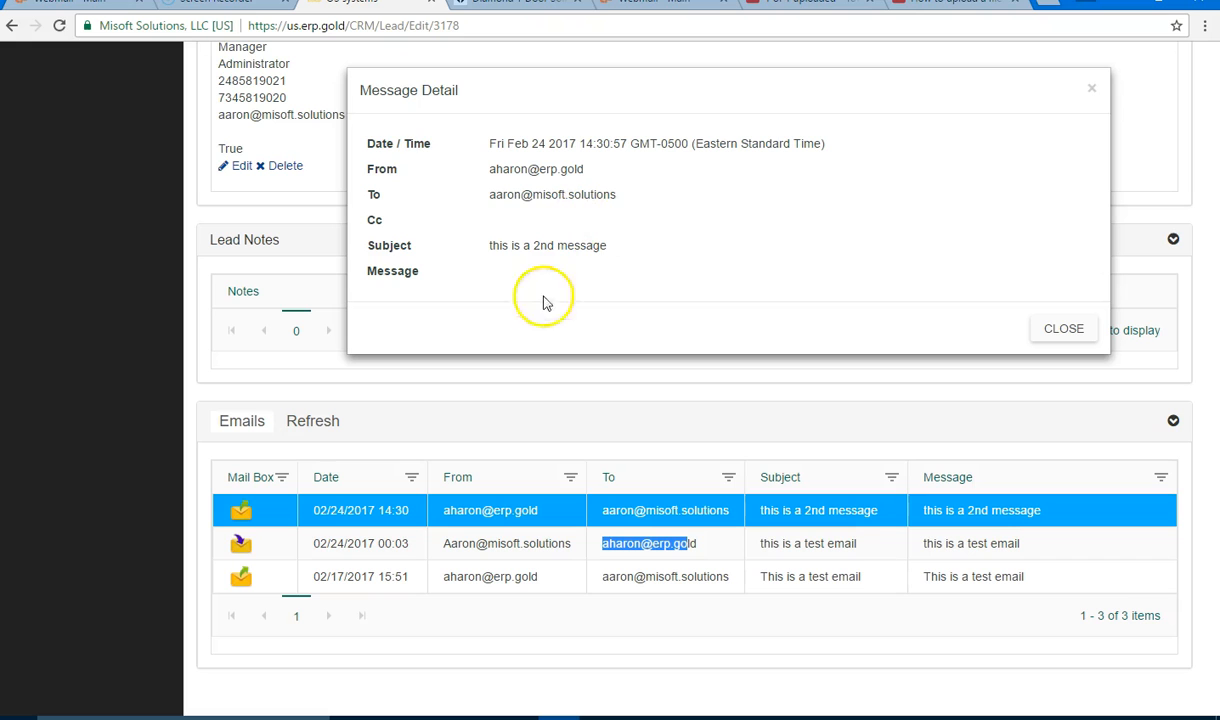
{"action": "left_click", "coordinate": [1043, 334]}
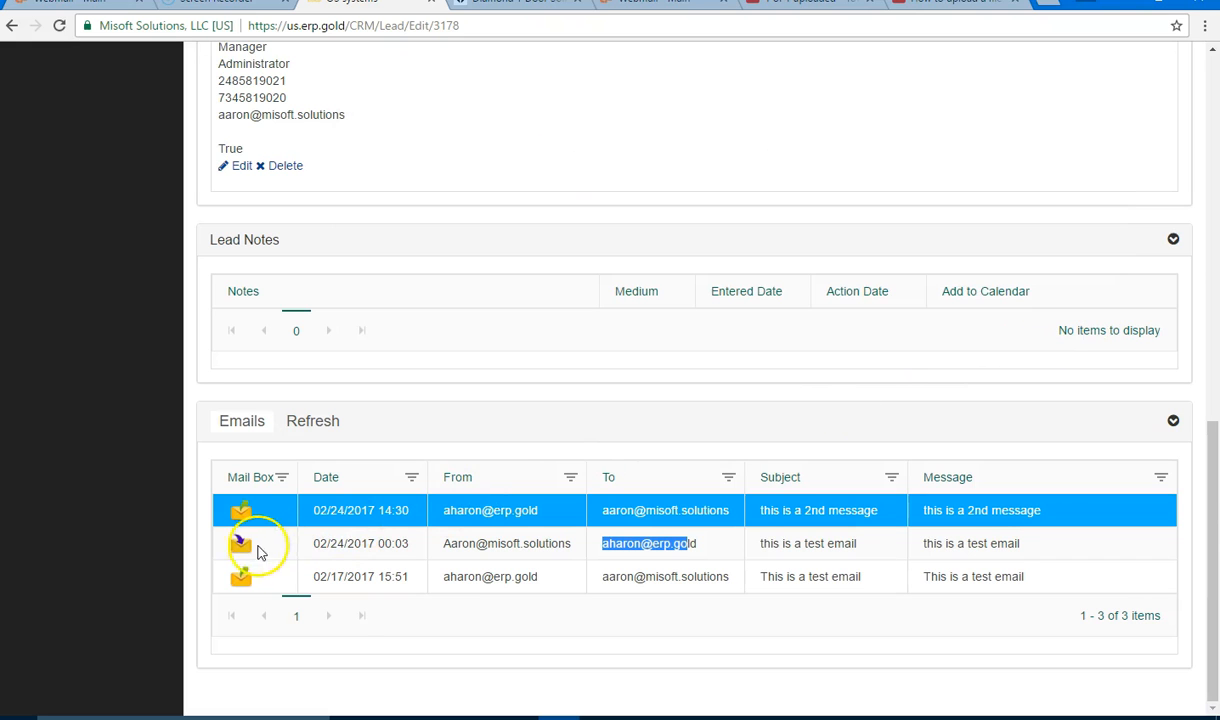
{"action": "left_click", "coordinate": [370, 545]}
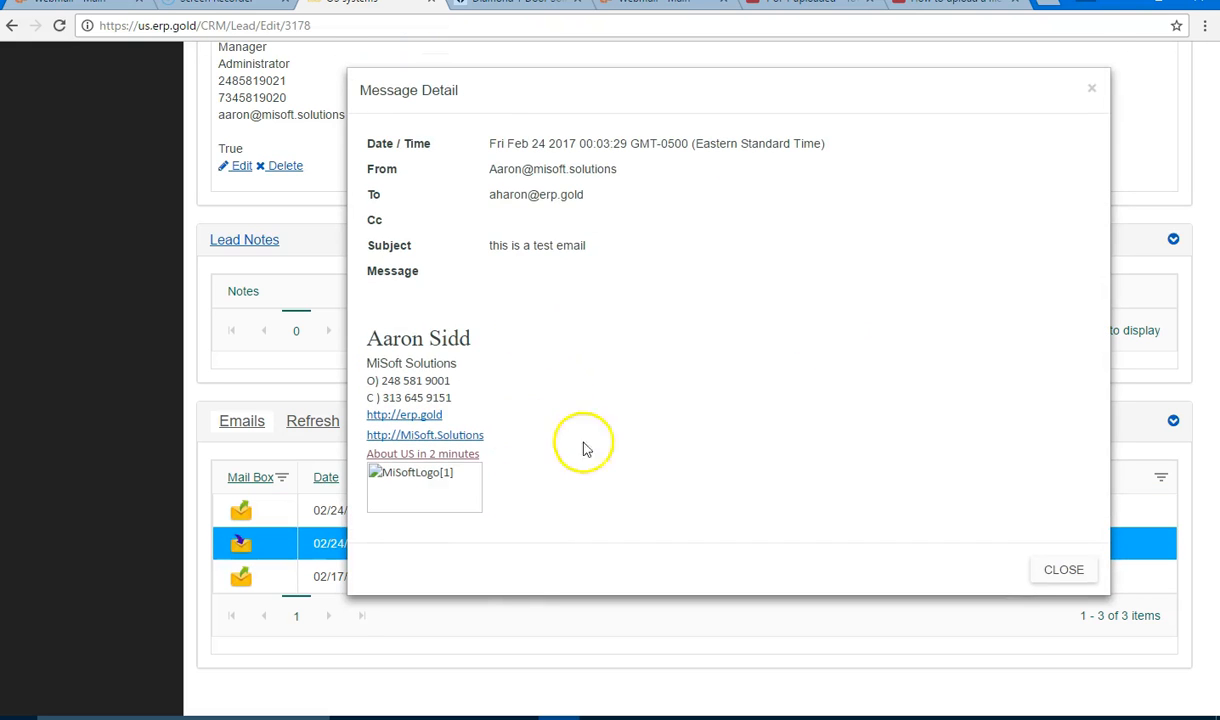
{"action": "left_click", "coordinate": [1091, 88]}
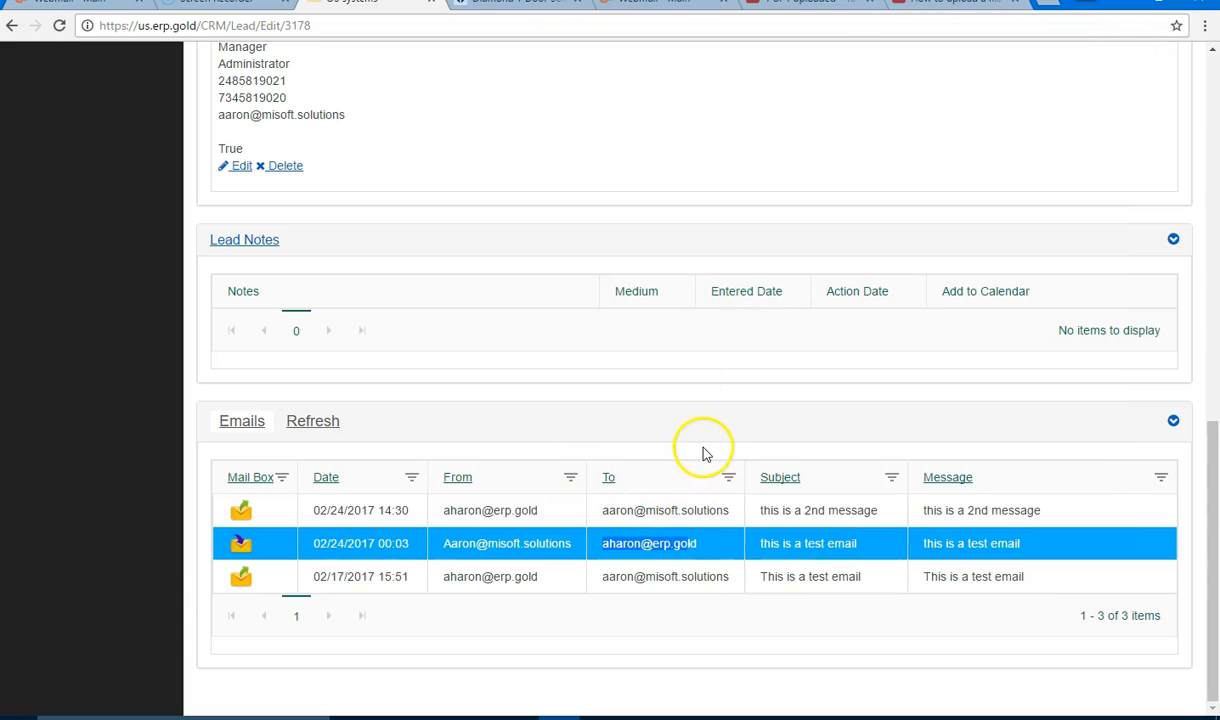
{"action": "scroll", "coordinate": [707, 441], "scroll_direction": "up", "scroll_amount": 2}
{"action": "scroll", "coordinate": [707, 441], "scroll_direction": "up", "scroll_amount": 2}
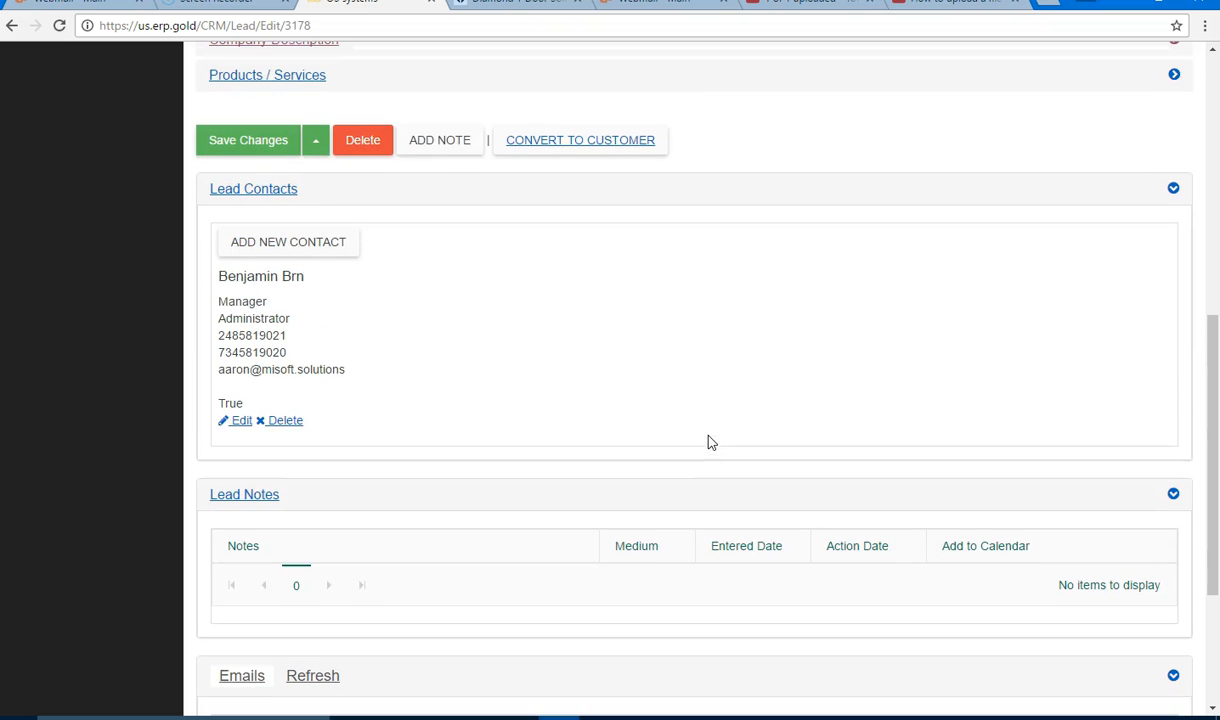
Step: Start a follow-up note via Others, in person, with comment 'we will follow up'
{"action": "left_click", "coordinate": [438, 141]}
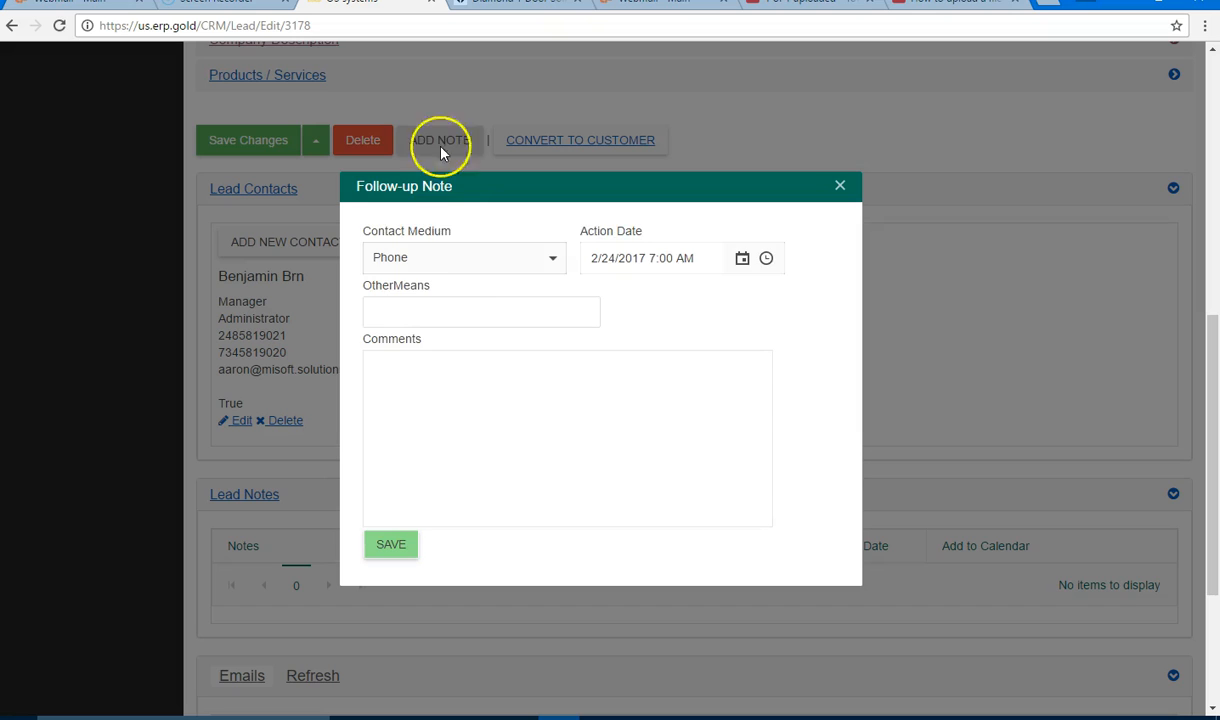
{"action": "left_click", "coordinate": [540, 264]}
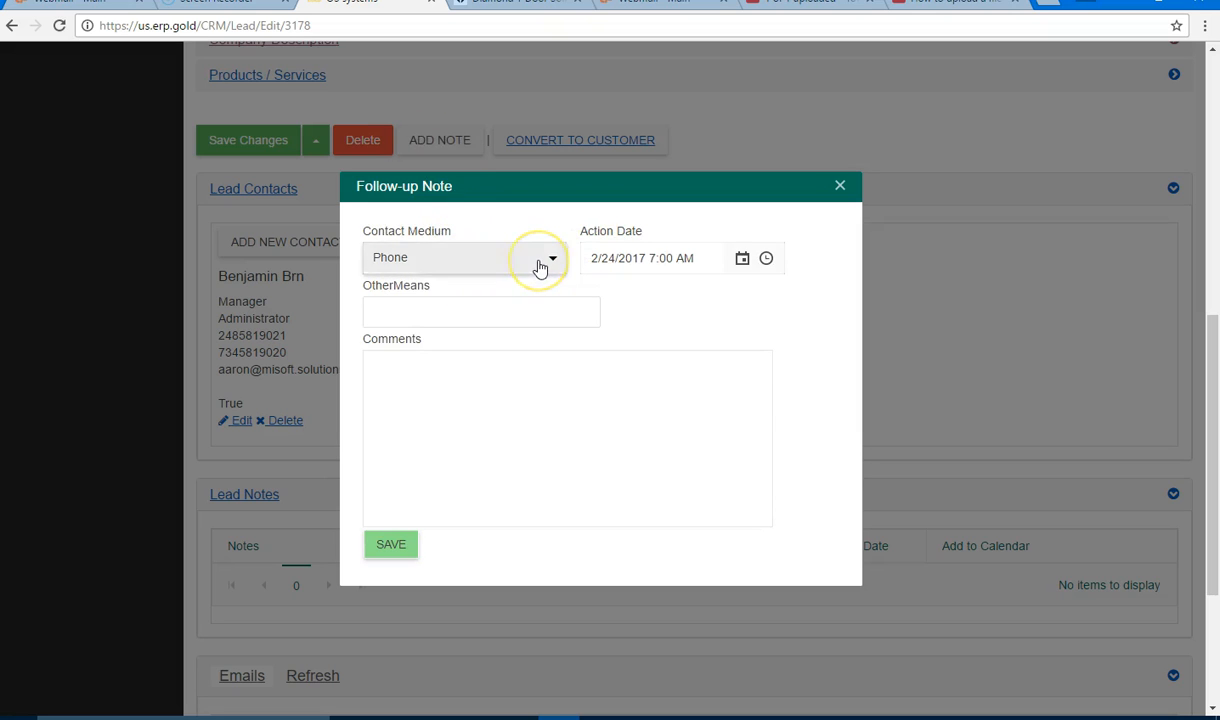
{"action": "mouse_move", "coordinate": [561, 319]}
{"action": "left_mouse_down"}
{"action": "mouse_move", "coordinate": [559, 355]}
{"action": "mouse_move", "coordinate": [558, 335]}
{"action": "left_mouse_up"}
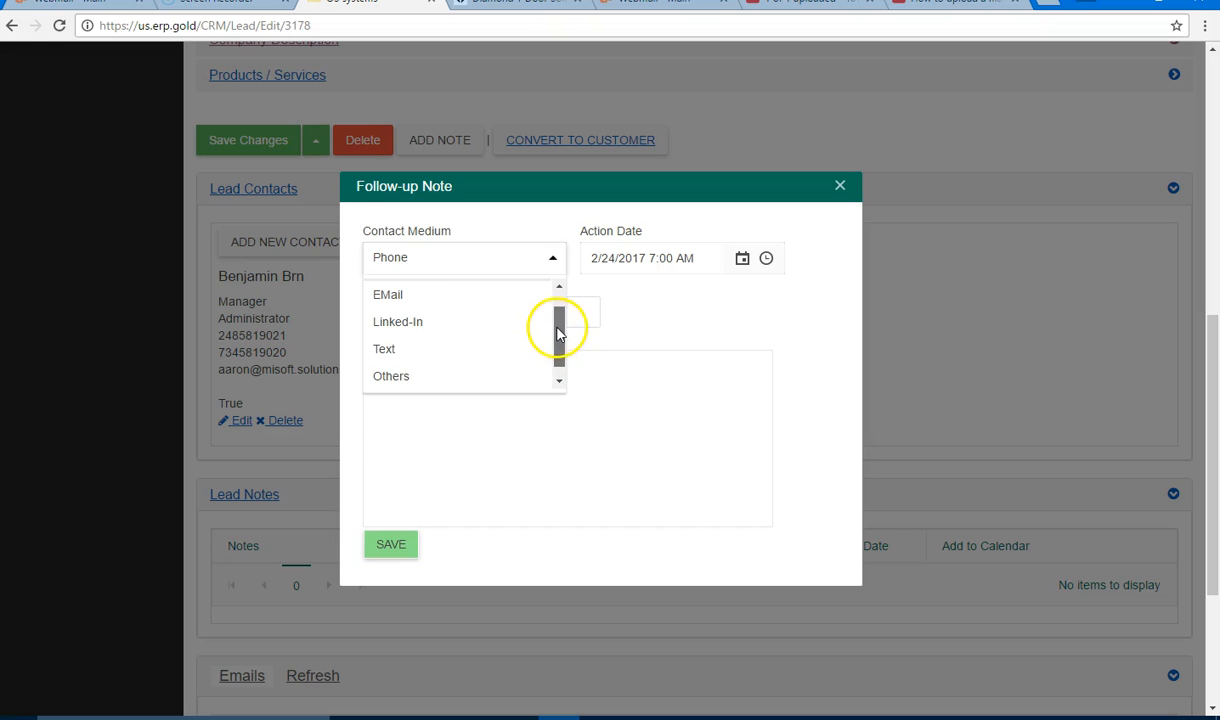
{"action": "left_click", "coordinate": [476, 375]}
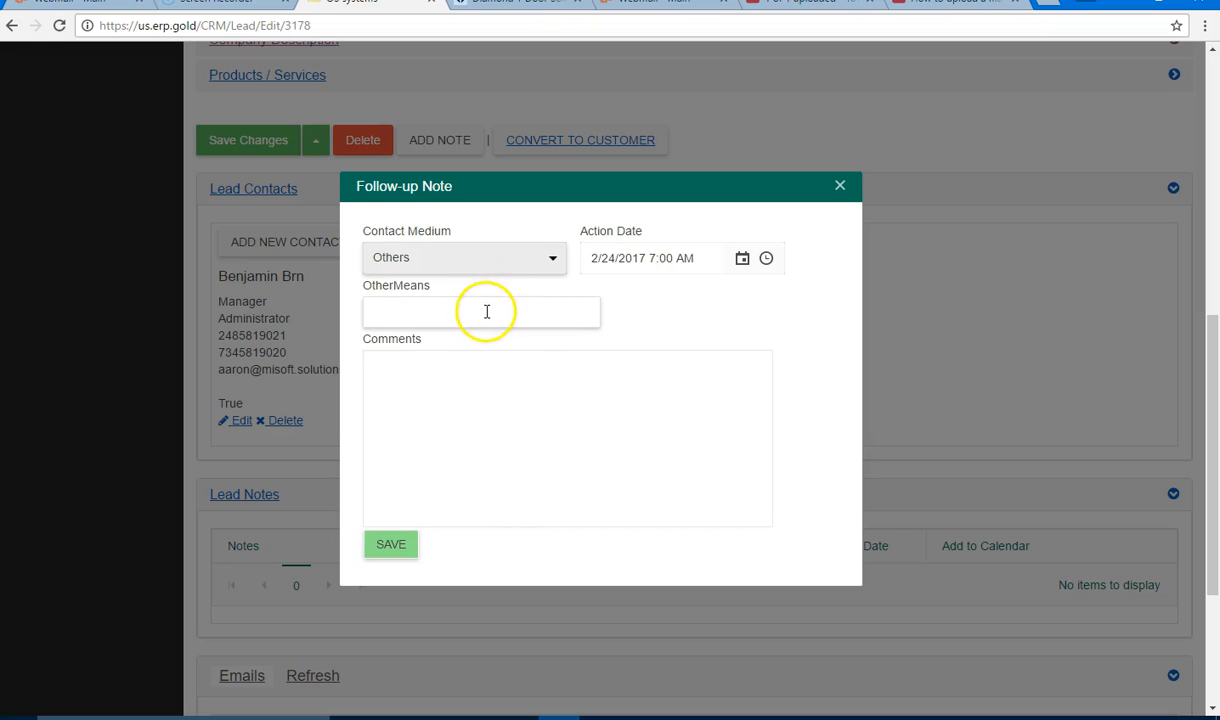
{"action": "left_click", "coordinate": [486, 313]}
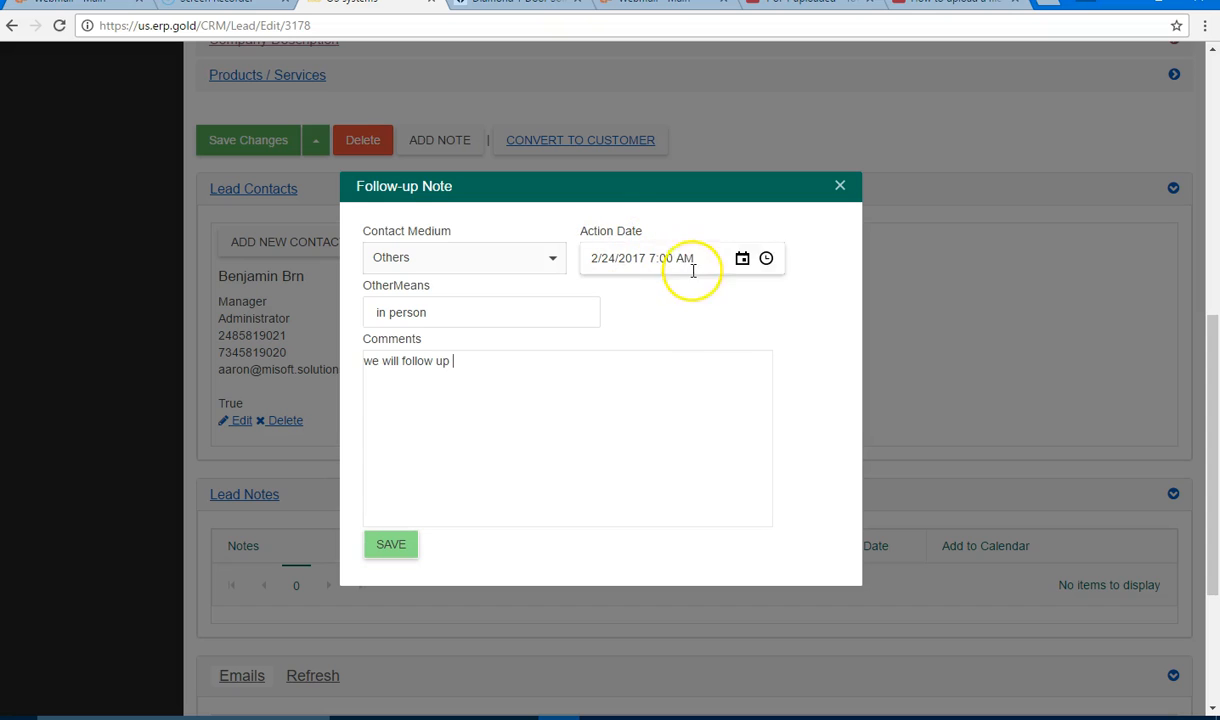
Step: Set the note's action date to 3/2/2017 11:00 AM and save it
{"action": "left_click", "coordinate": [743, 260]}
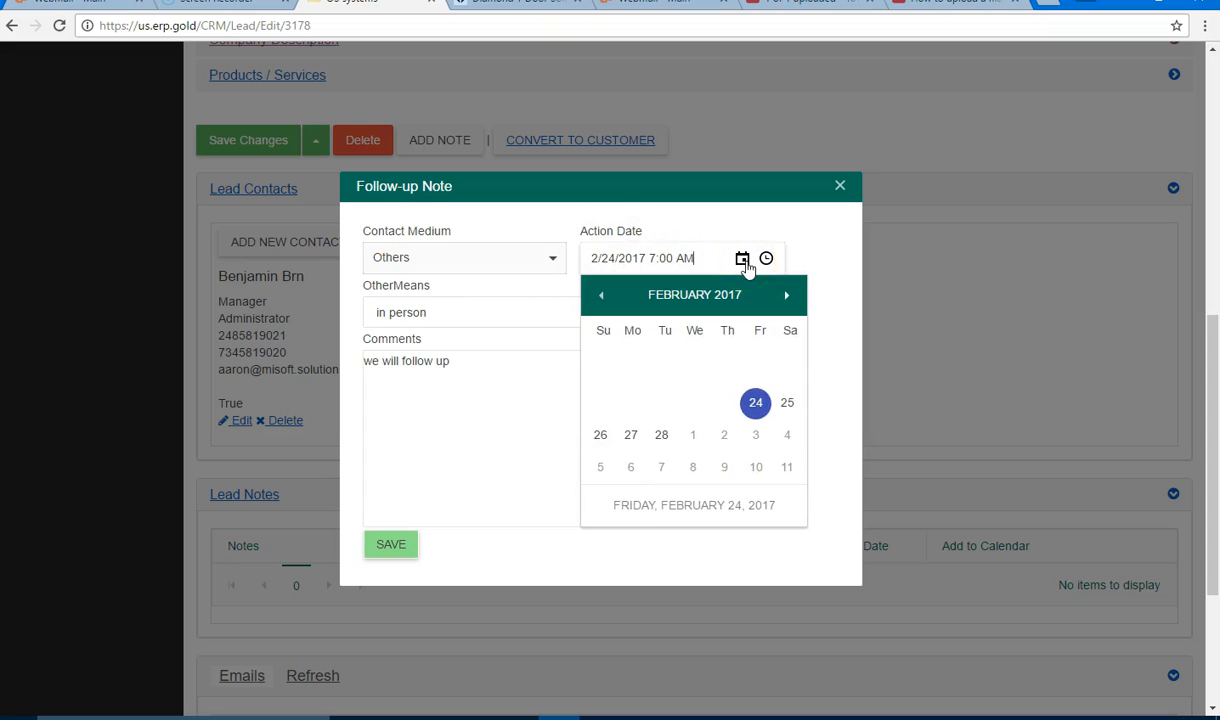
{"action": "left_click", "coordinate": [726, 436]}
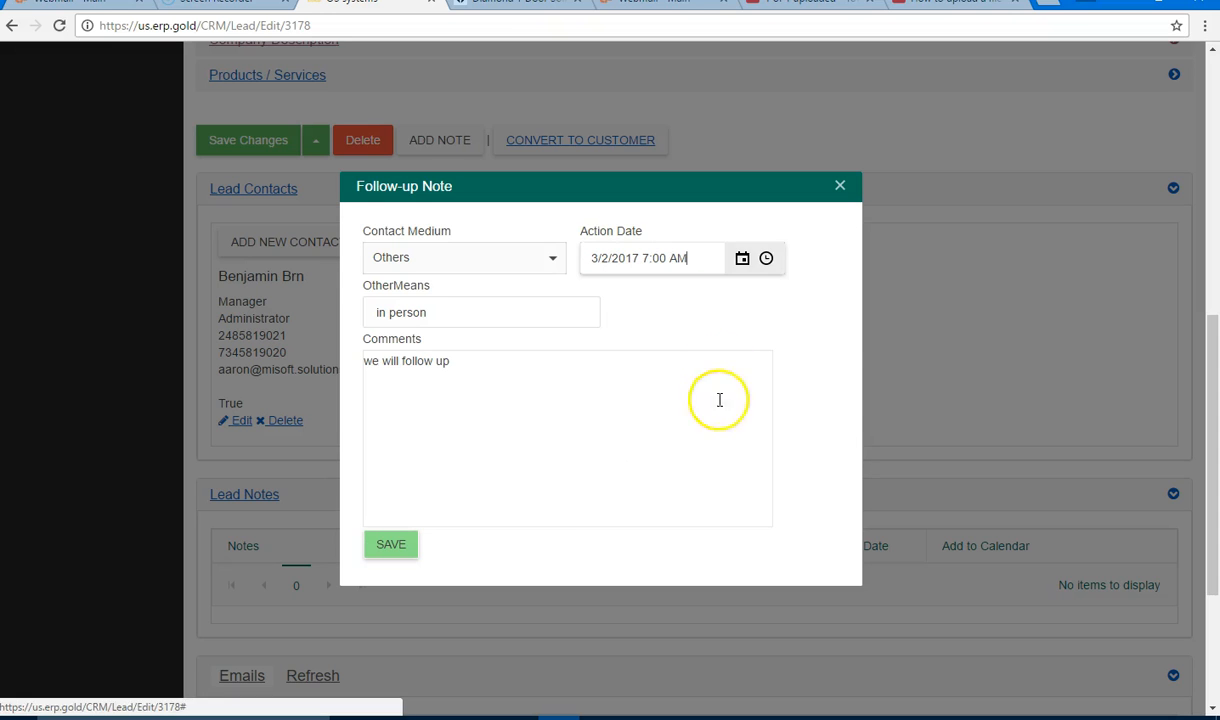
{"action": "left_click", "coordinate": [766, 260]}
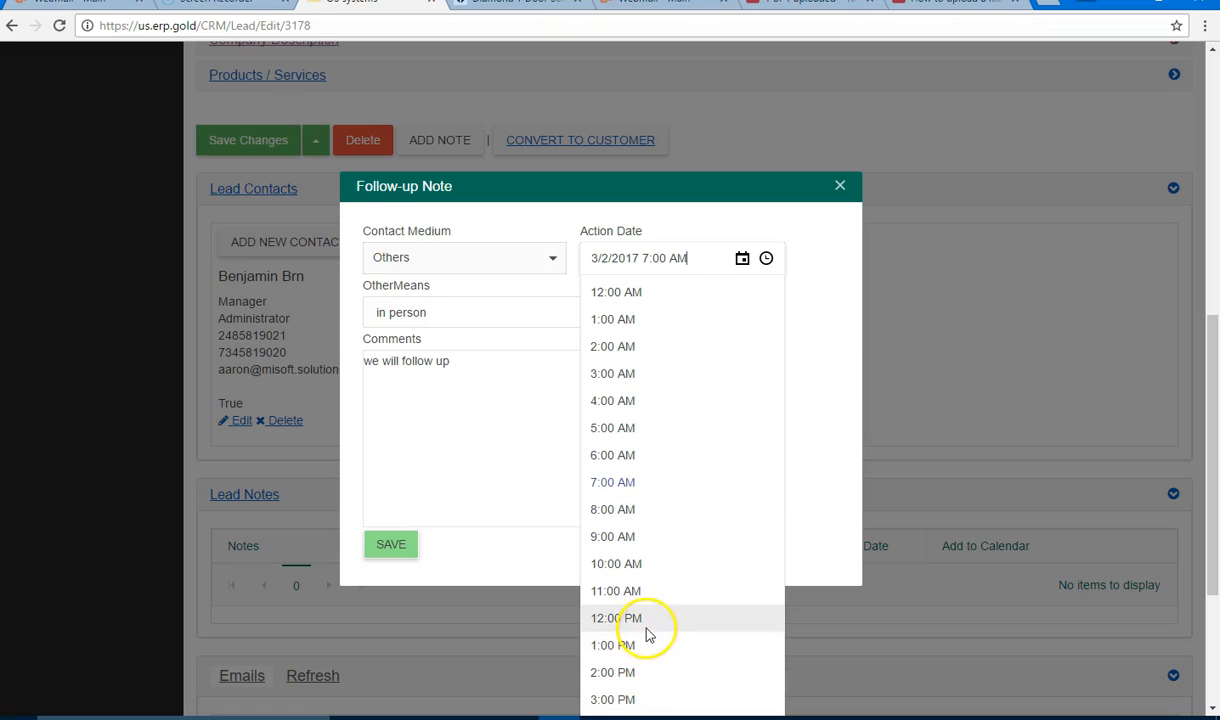
{"action": "left_click", "coordinate": [646, 592]}
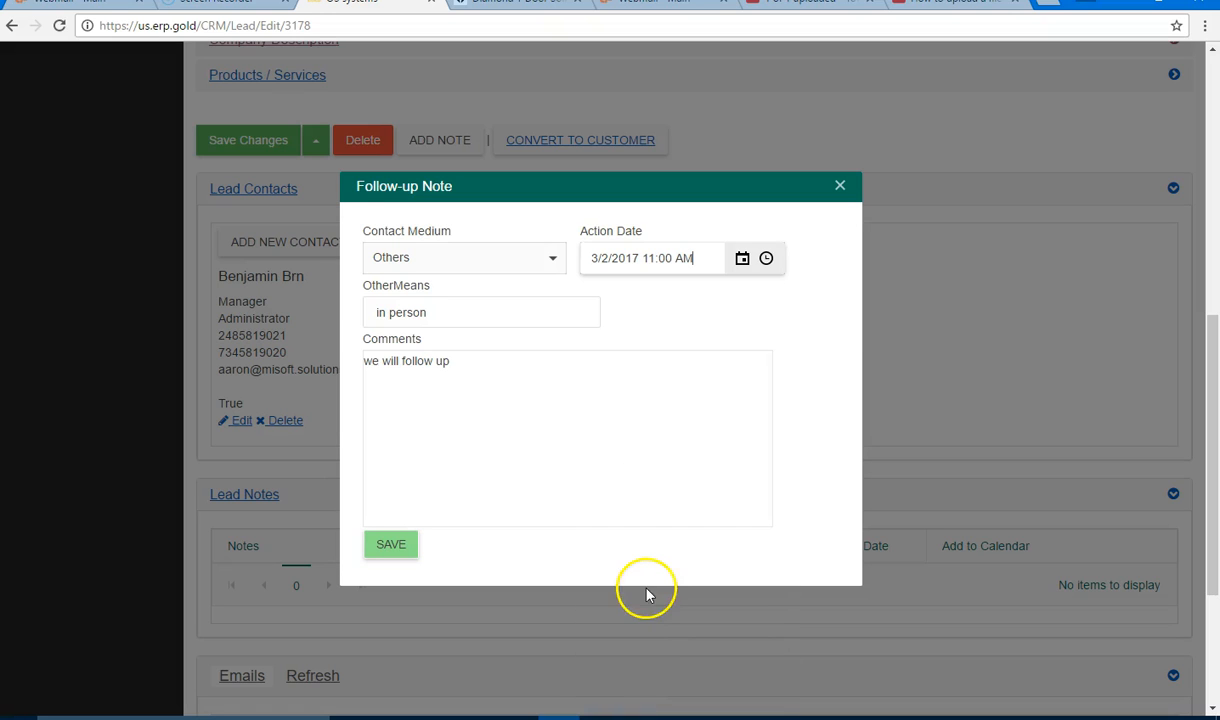
{"action": "left_click", "coordinate": [396, 542]}
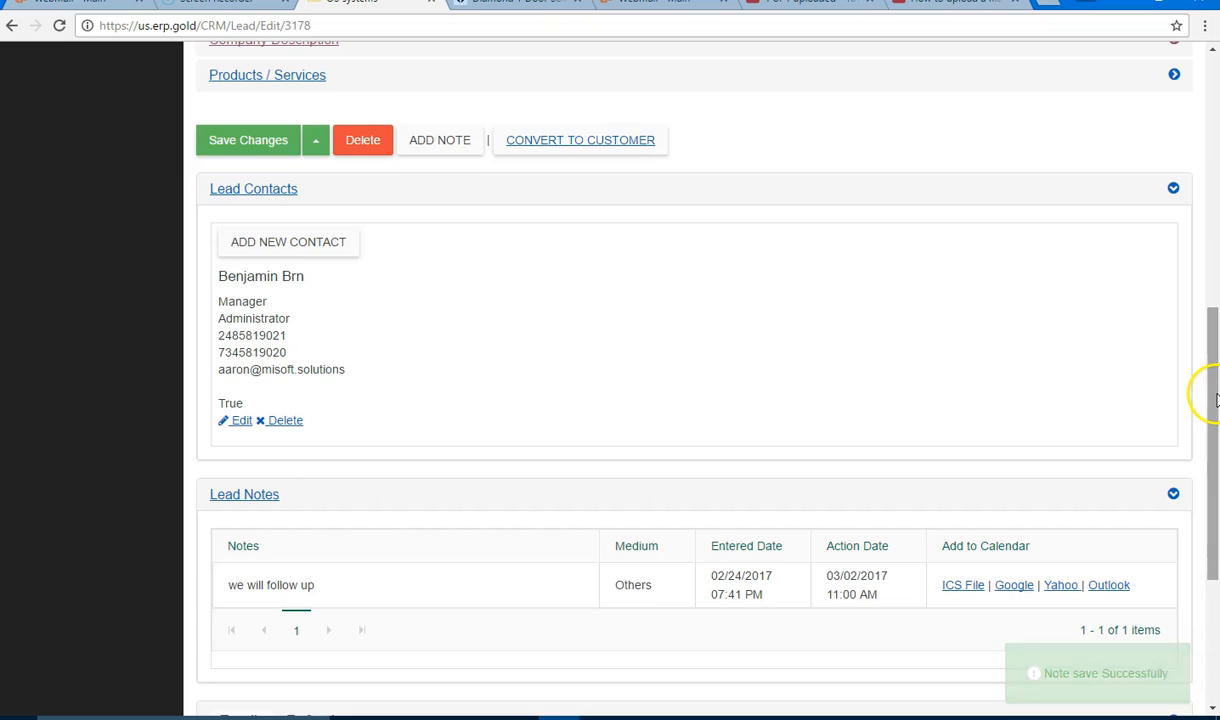
{"action": "left_click_drag", "start_coordinate": [1206, 398], "coordinate": [1206, 436]}
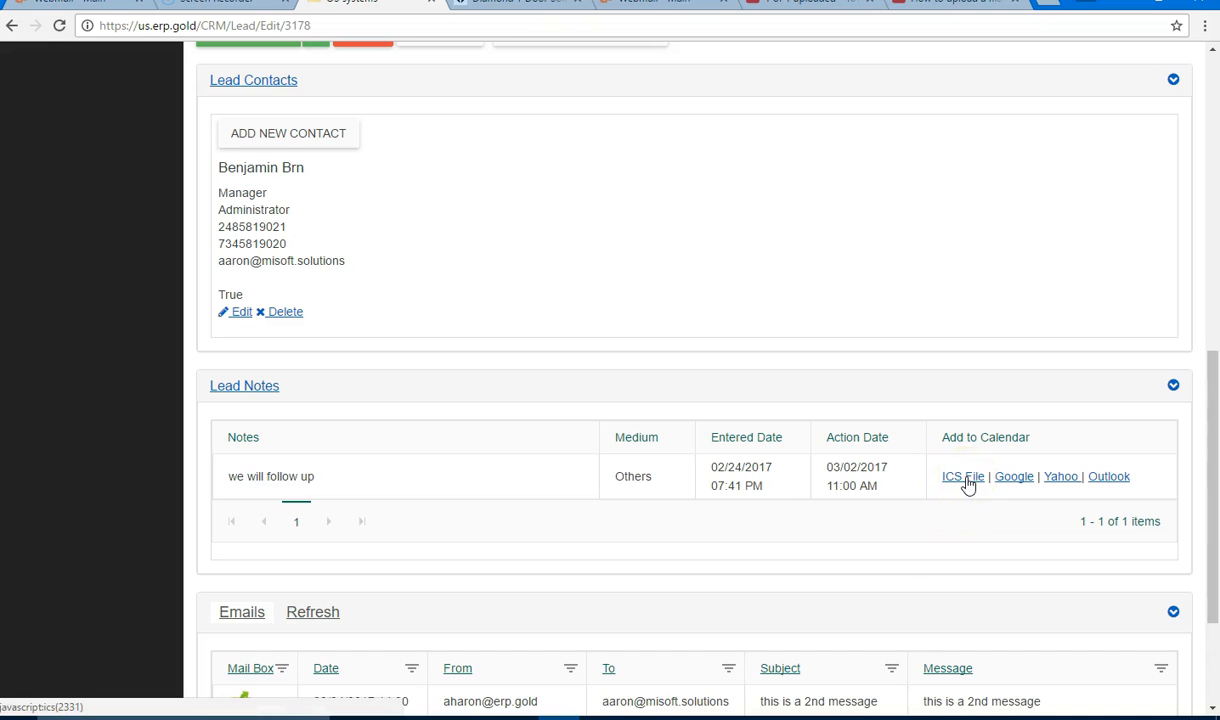
{"action": "left_click", "coordinate": [1017, 488]}
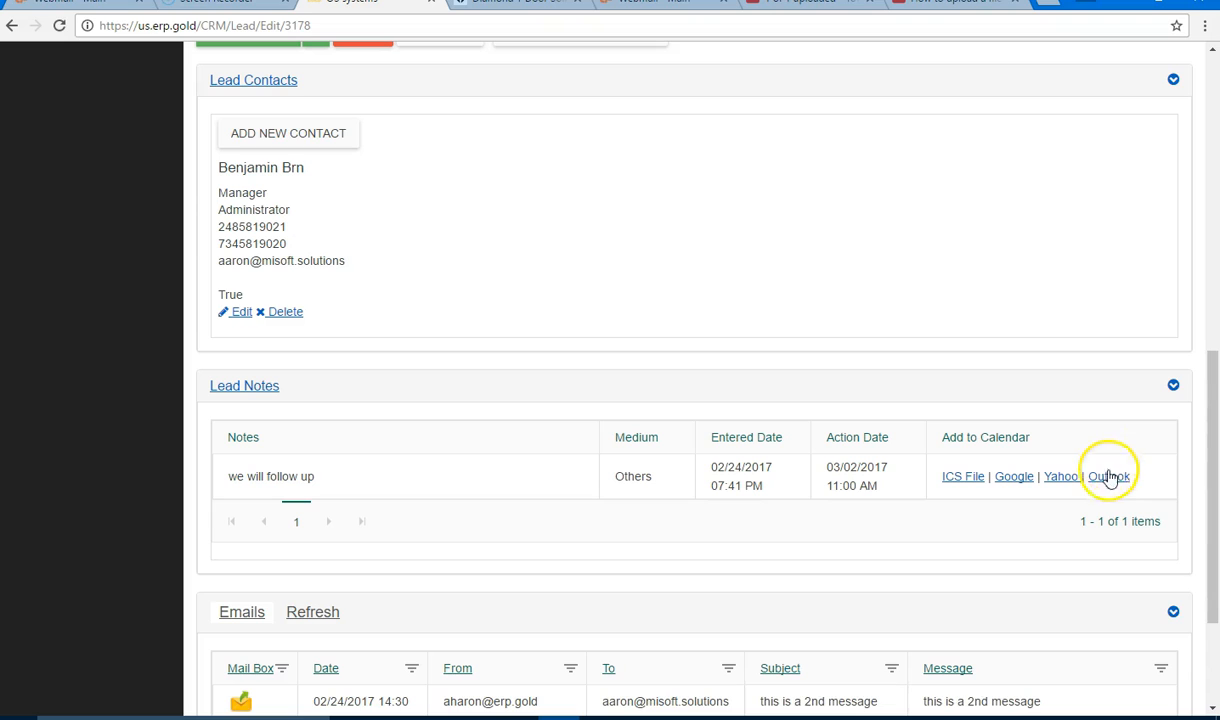
{"action": "left_click", "coordinate": [963, 478]}
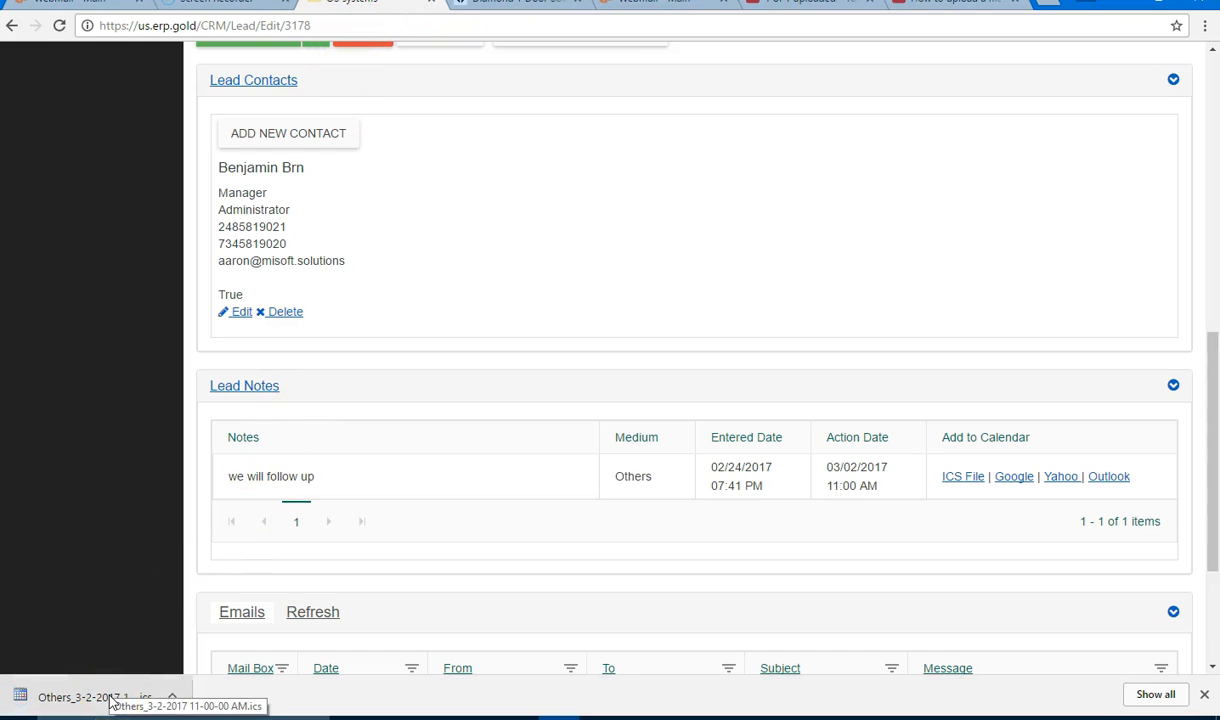
{"action": "left_click", "coordinate": [163, 697]}
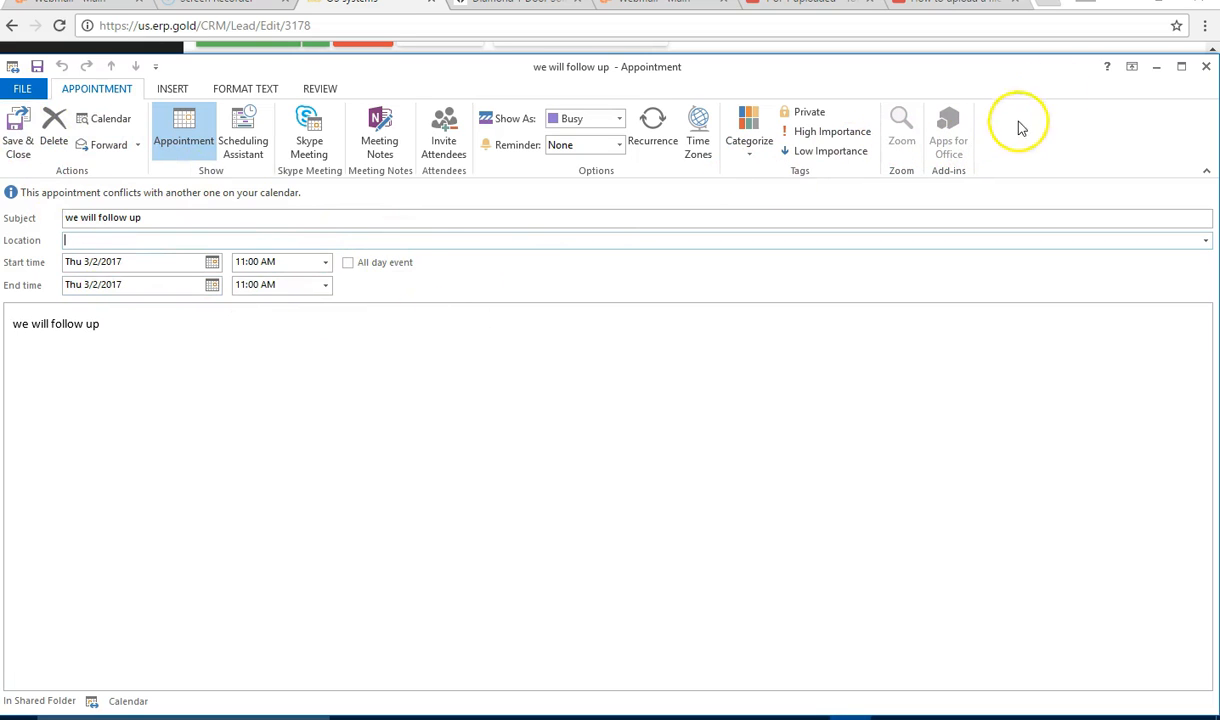
{"action": "left_click", "coordinate": [1205, 66]}
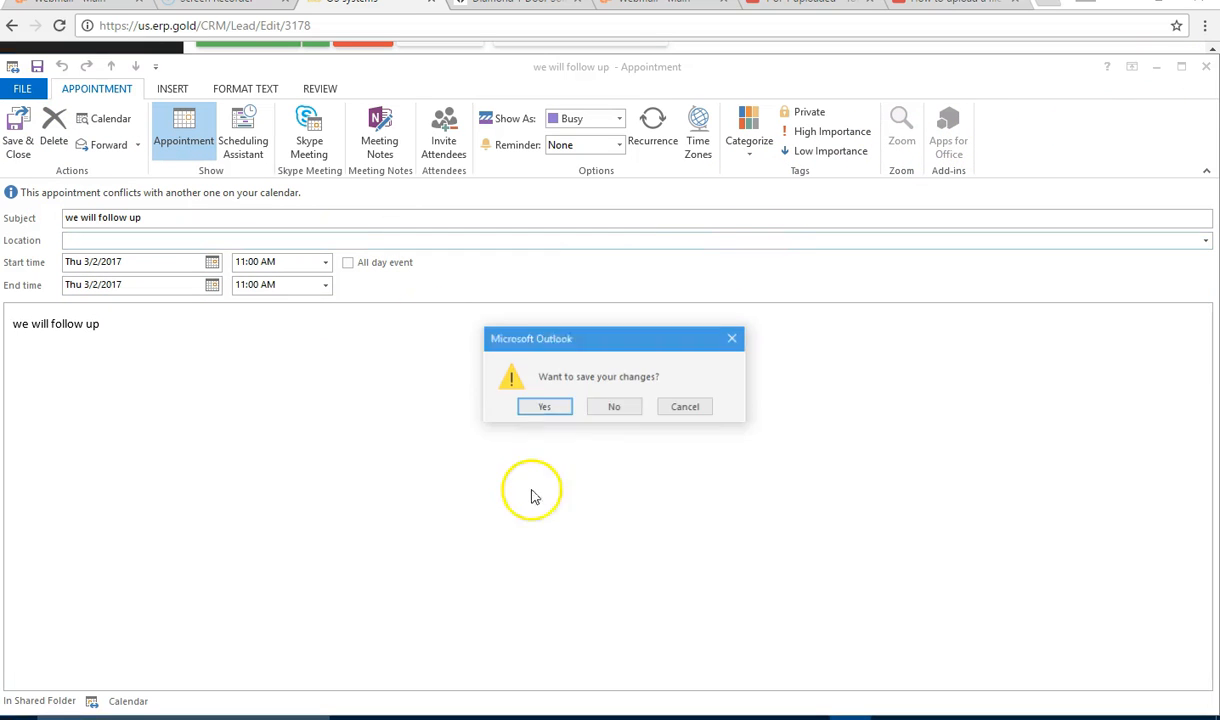
{"action": "left_click", "coordinate": [616, 408]}
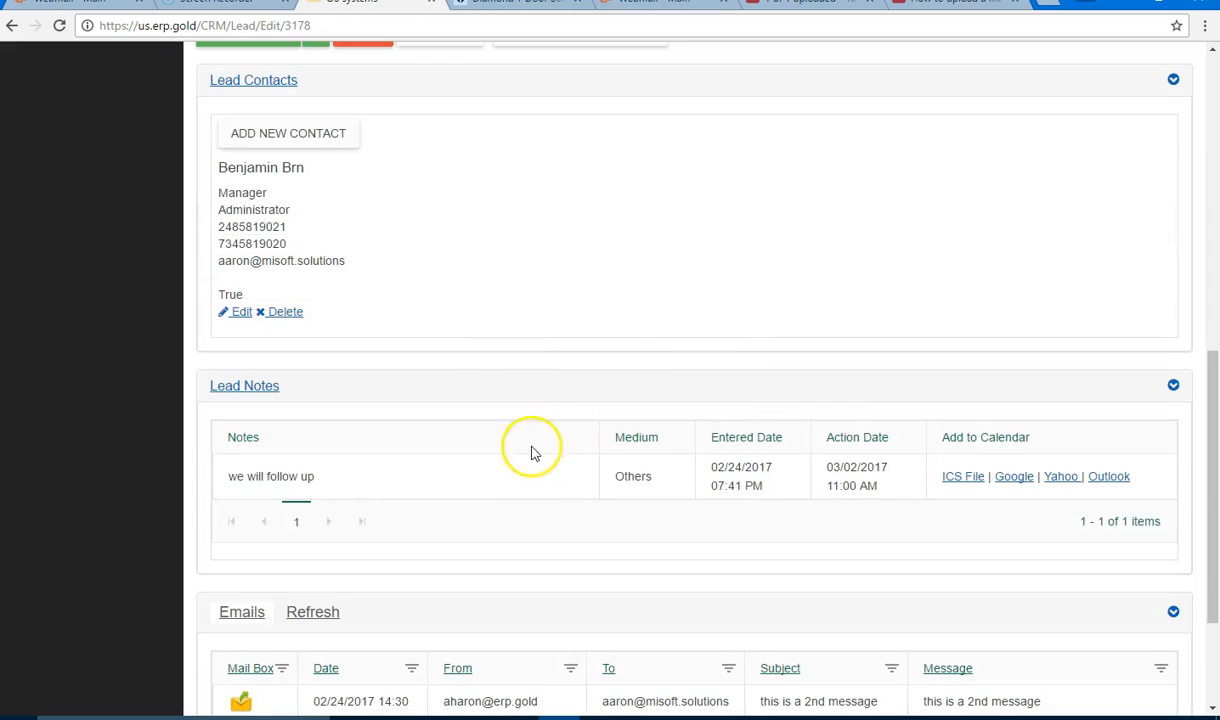
Step: Return to the Leads list and highlight OS systems' new 'we will follow up' last message
{"action": "scroll", "coordinate": [480, 463], "scroll_direction": "down", "scroll_amount": 1}
{"action": "scroll", "coordinate": [480, 463], "scroll_direction": "up", "scroll_amount": 3}
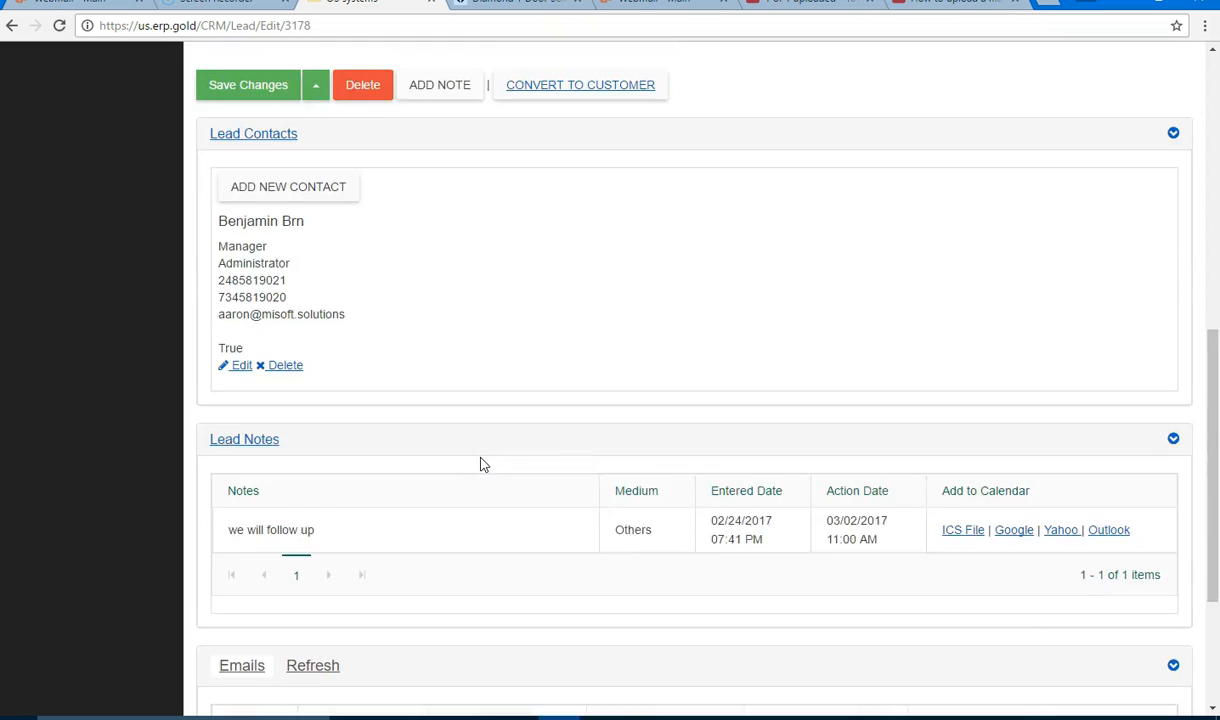
{"action": "scroll", "coordinate": [480, 463], "scroll_direction": "up", "scroll_amount": 2}
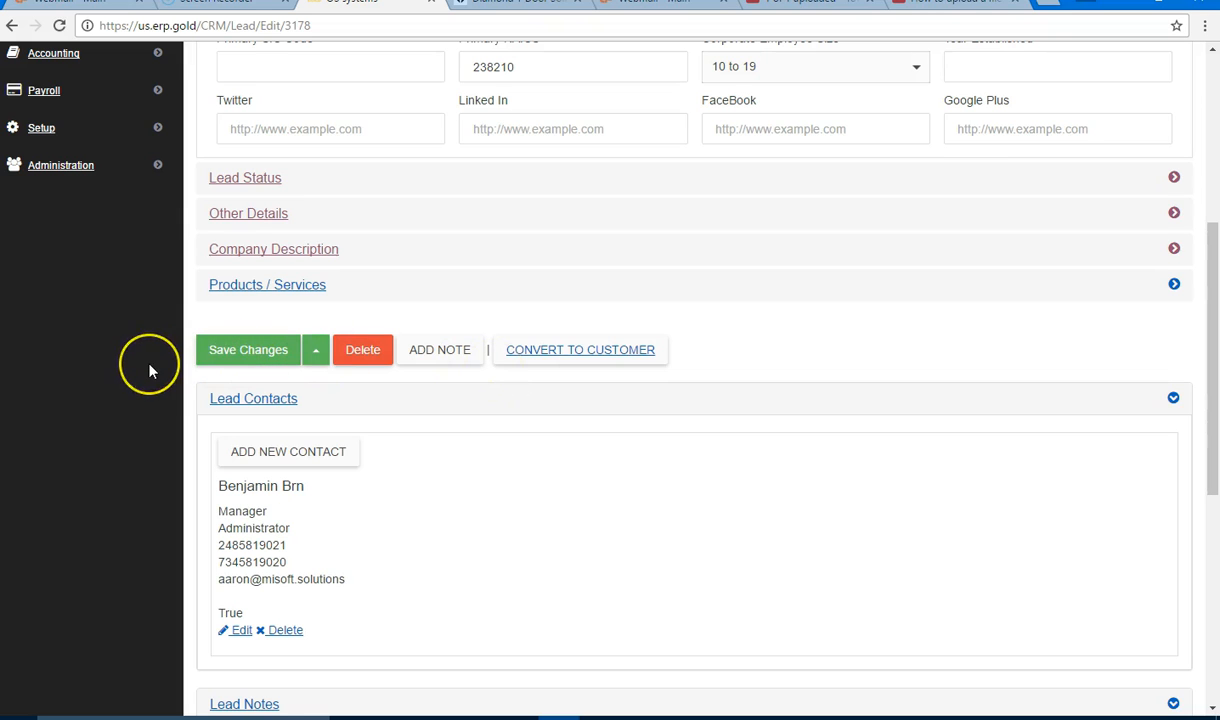
{"action": "scroll", "coordinate": [148, 371], "scroll_direction": "up", "scroll_amount": 1}
{"action": "scroll", "coordinate": [148, 371], "scroll_direction": "up", "scroll_amount": 4}
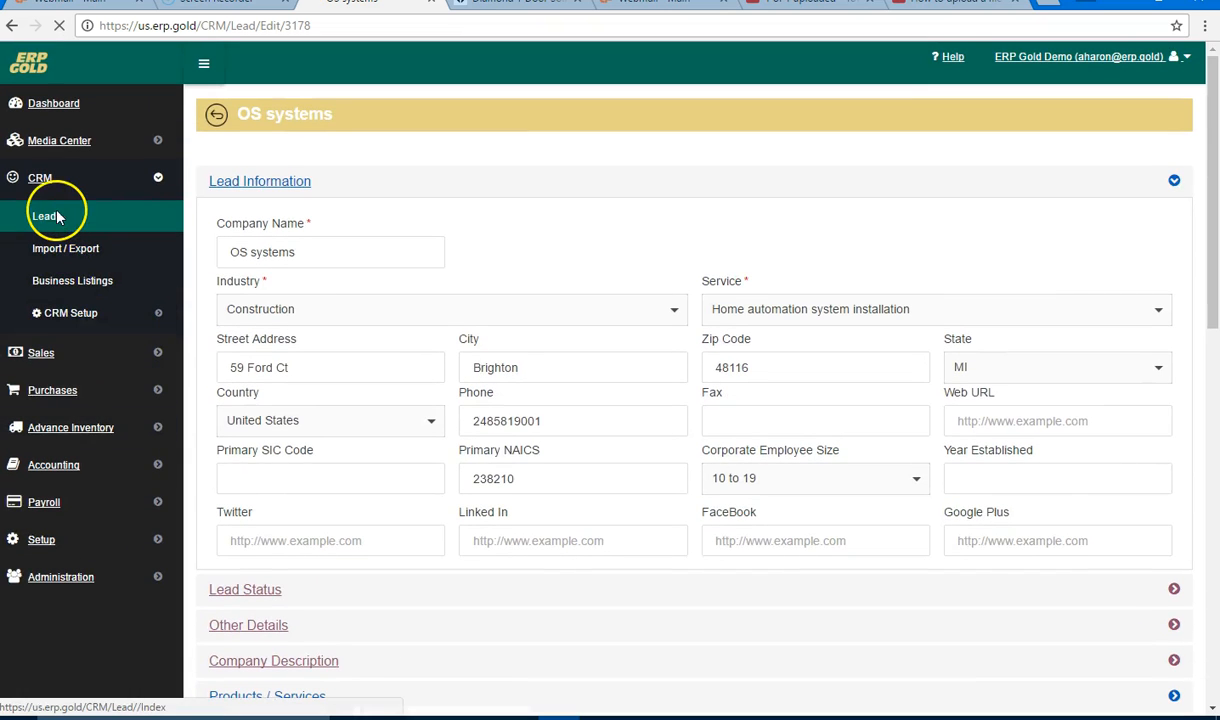
{"action": "left_click", "coordinate": [57, 217]}
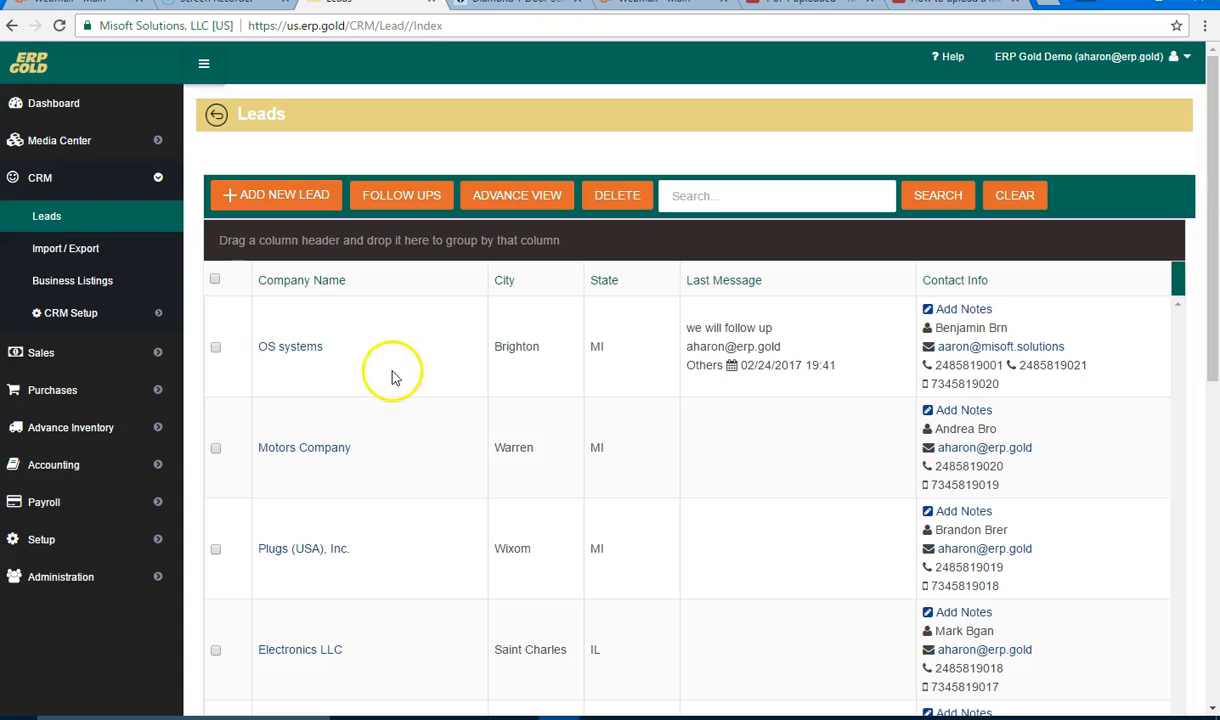
{"action": "left_click_drag", "start_coordinate": [689, 327], "coordinate": [792, 332]}
Step: Add a Phone follow-up note 'more notes' to OS systems and check its new last message
{"action": "left_click", "coordinate": [808, 342]}
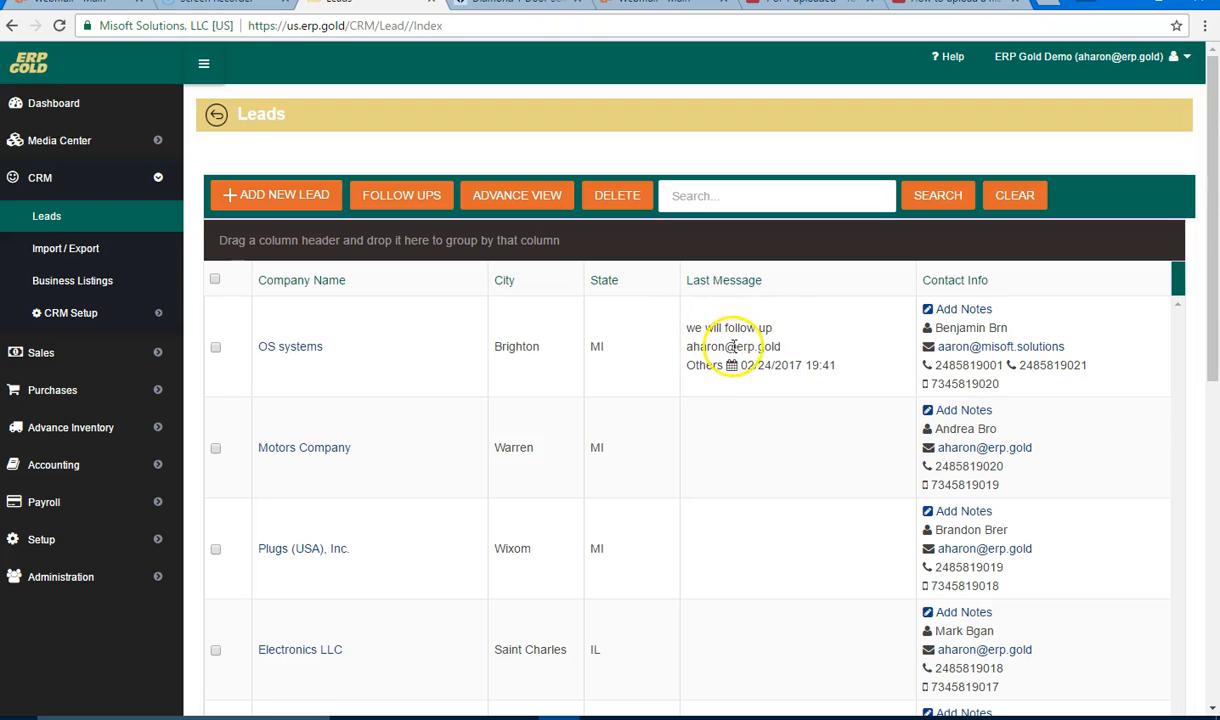
{"action": "left_click", "coordinate": [960, 312]}
{"action": "left_click", "coordinate": [584, 389]}
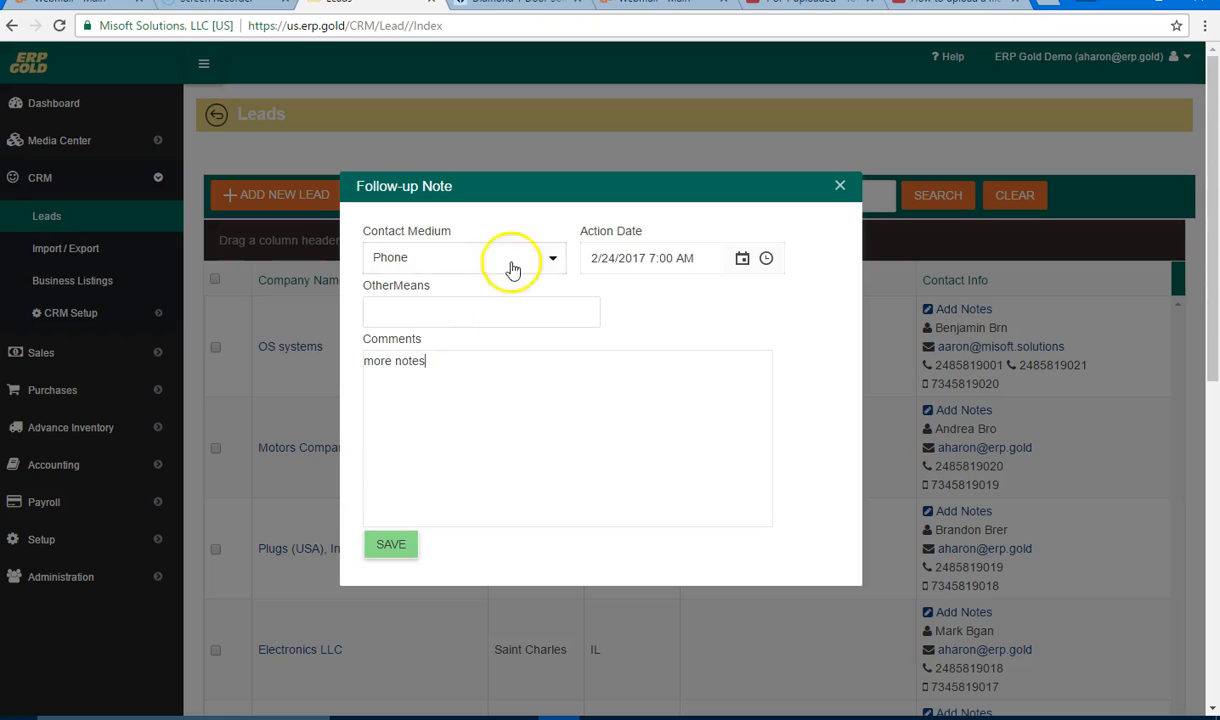
{"action": "left_click", "coordinate": [555, 259]}
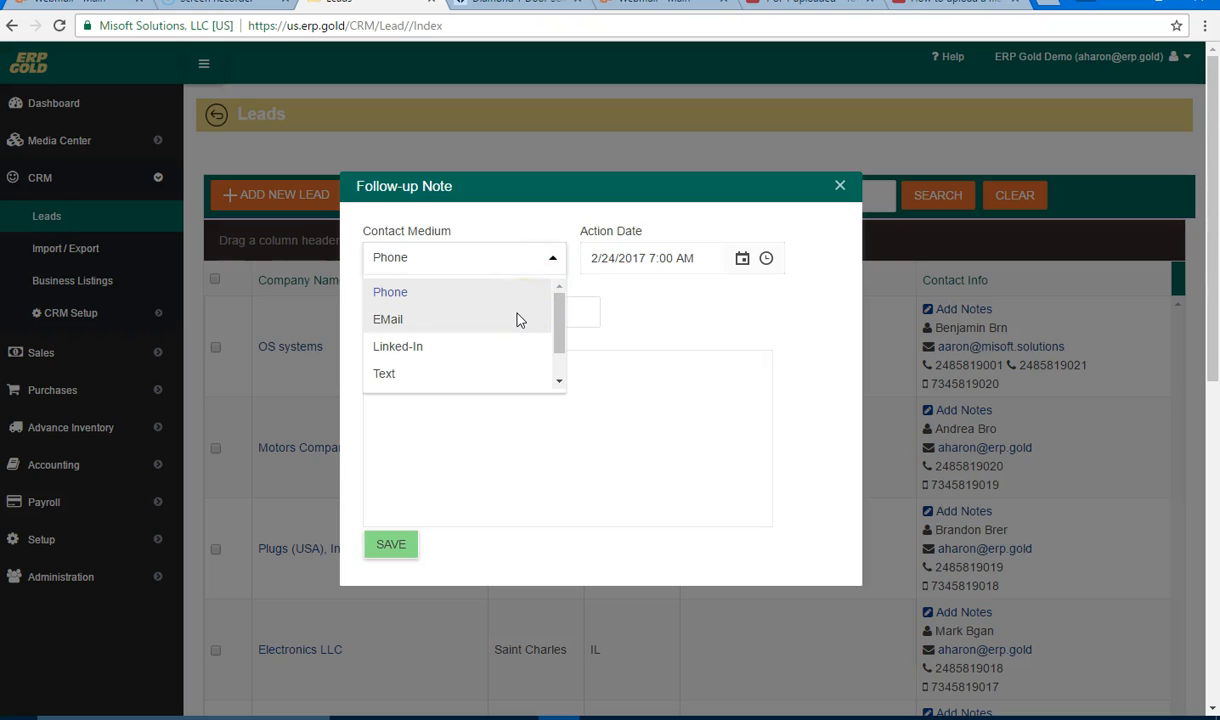
{"action": "left_click", "coordinate": [518, 318]}
{"action": "left_click", "coordinate": [555, 259]}
{"action": "left_click", "coordinate": [526, 295]}
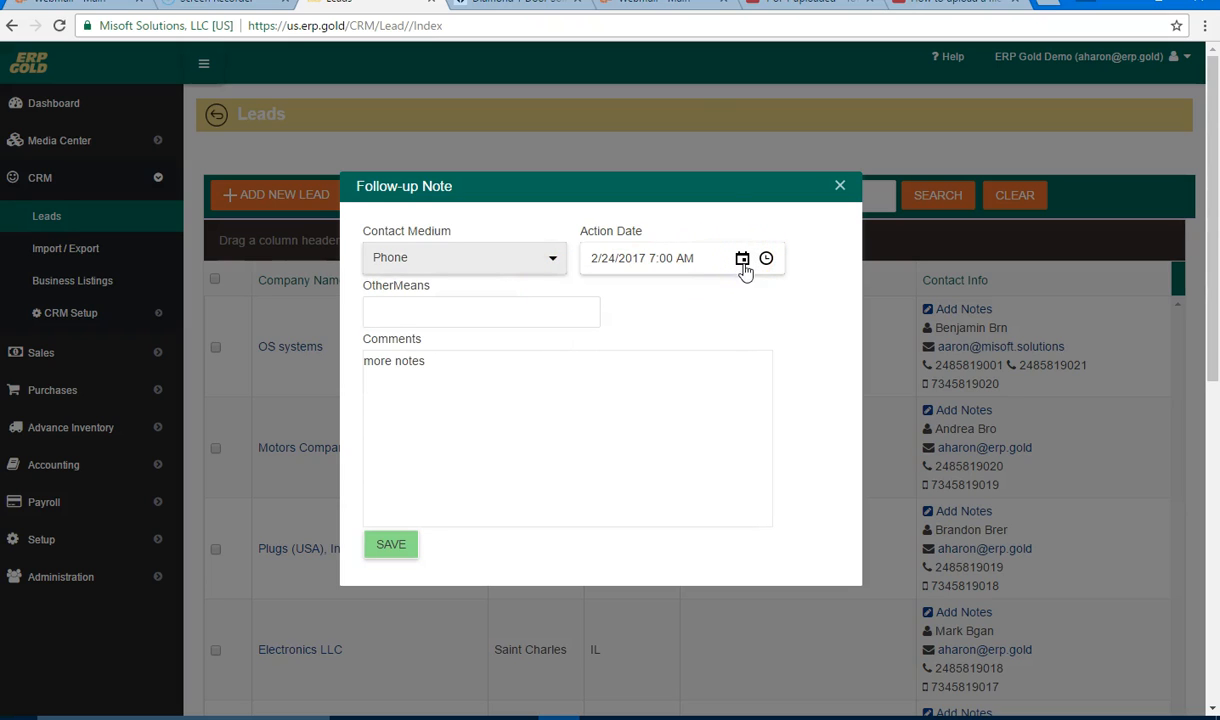
{"action": "left_click", "coordinate": [396, 543]}
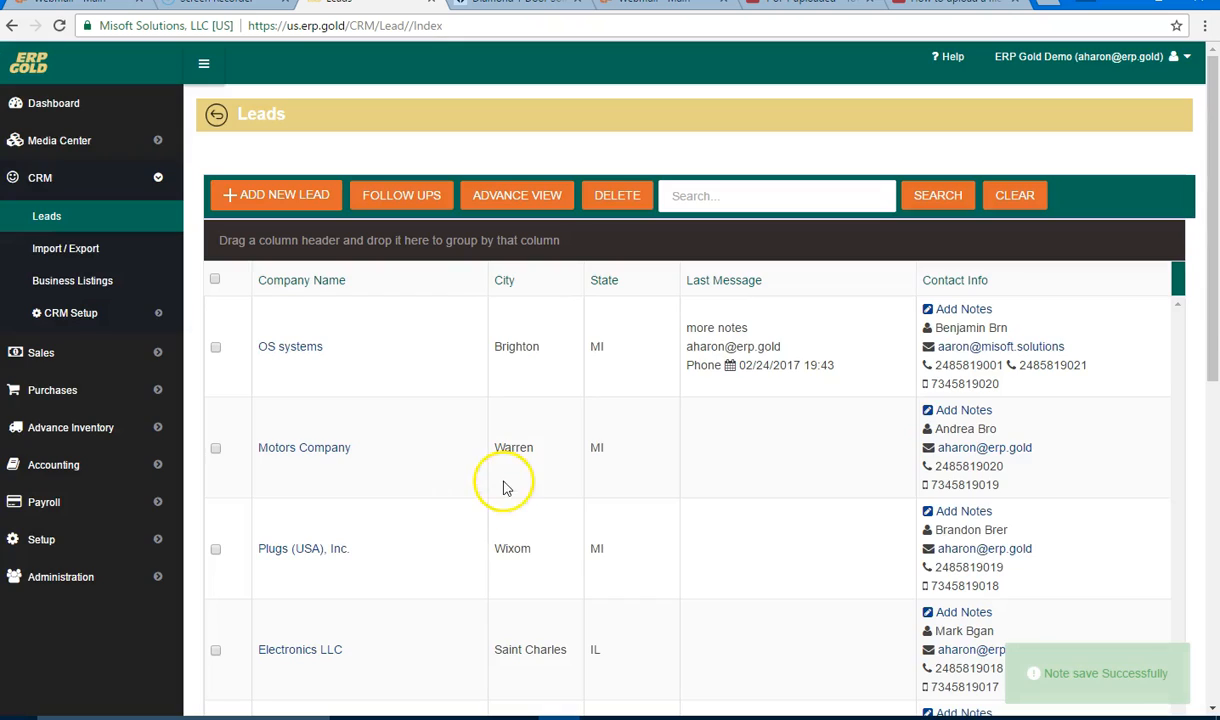
{"action": "left_click_drag", "start_coordinate": [690, 326], "coordinate": [766, 326]}
{"action": "left_click", "coordinate": [793, 333]}
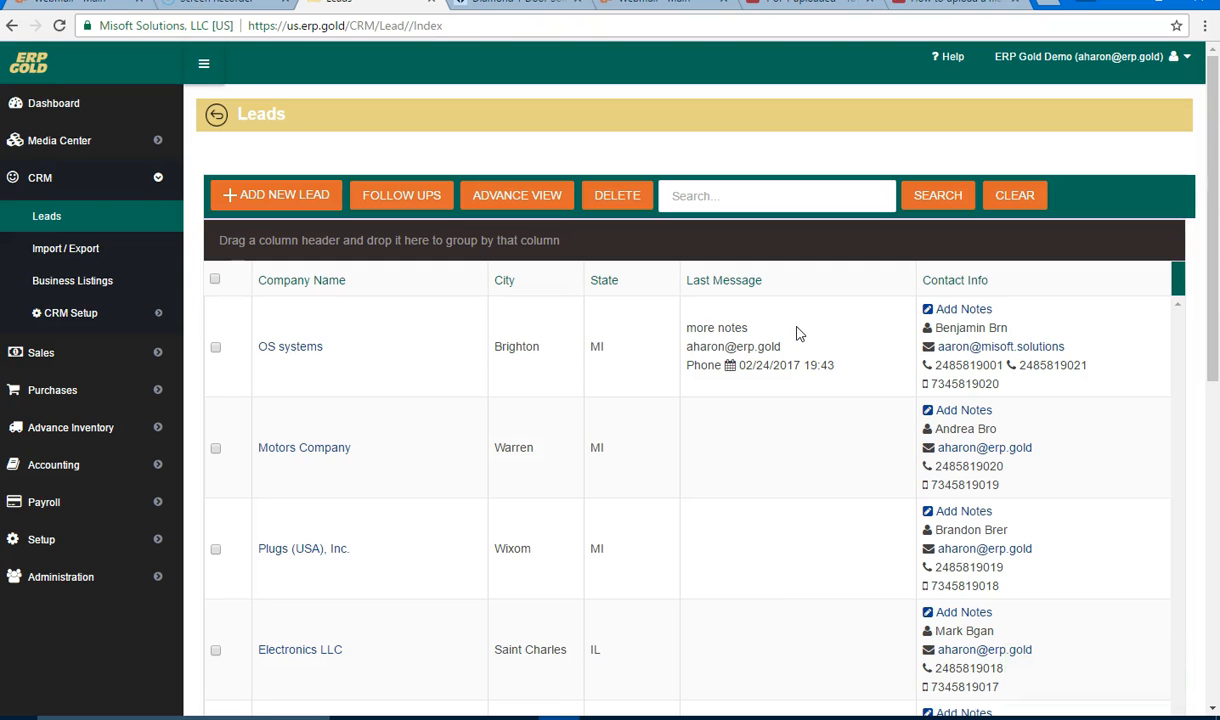
{"action": "scroll", "coordinate": [441, 402], "scroll_direction": "down", "scroll_amount": 2}
{"action": "scroll", "coordinate": [441, 402], "scroll_direction": "up", "scroll_amount": 2}
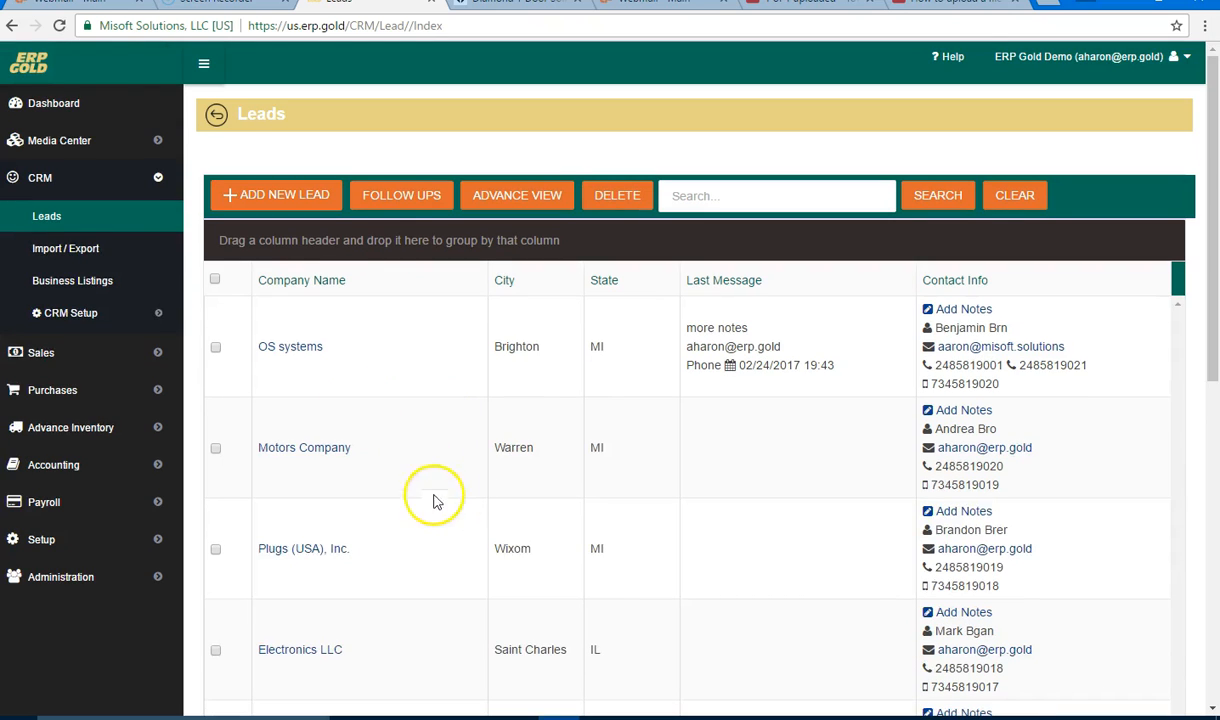
{"action": "left_click_drag", "start_coordinate": [343, 281], "coordinate": [300, 242]}
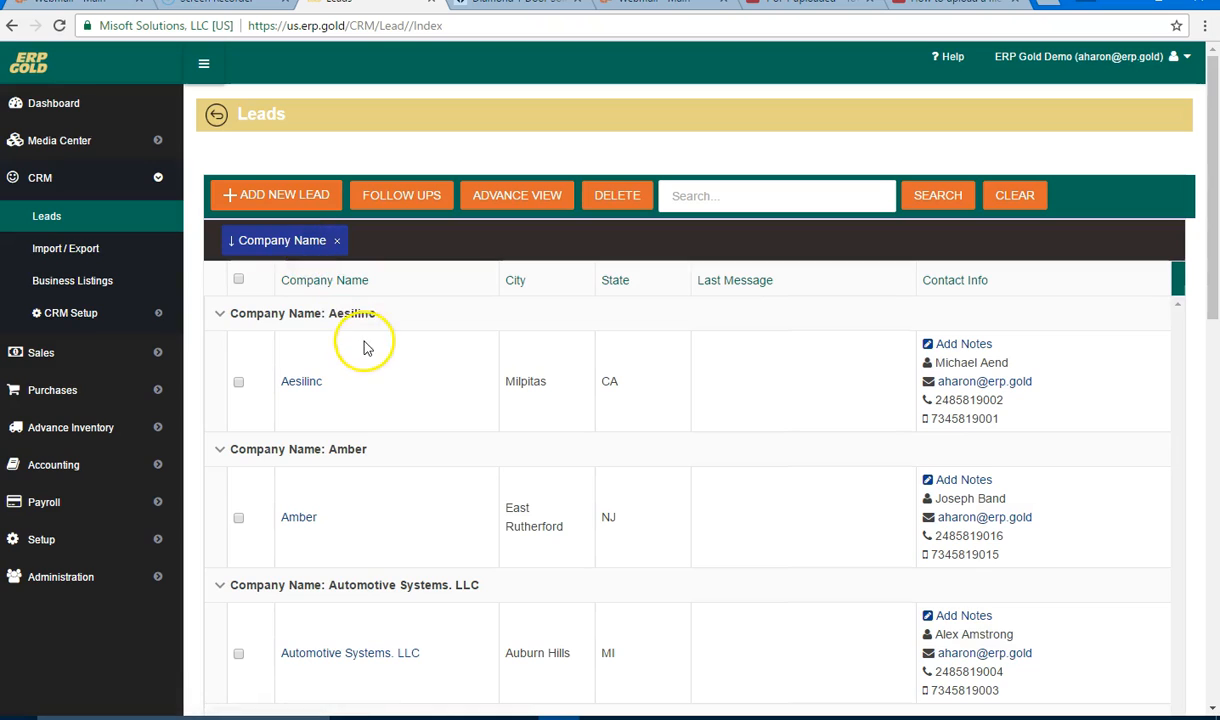
{"action": "scroll", "coordinate": [380, 340], "scroll_direction": "down", "scroll_amount": 2}
{"action": "scroll", "coordinate": [398, 336], "scroll_direction": "up", "scroll_amount": 1}
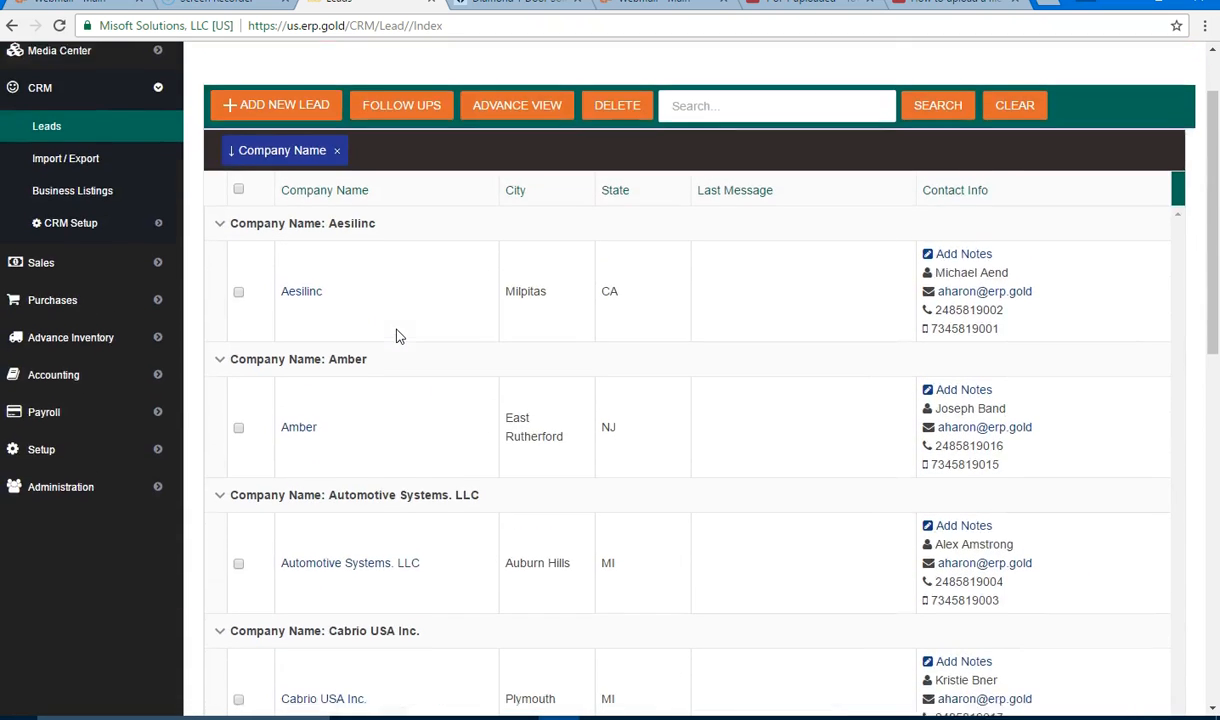
{"action": "scroll", "coordinate": [397, 333], "scroll_direction": "down", "scroll_amount": 4}
{"action": "scroll", "coordinate": [398, 321], "scroll_direction": "up", "scroll_amount": 4}
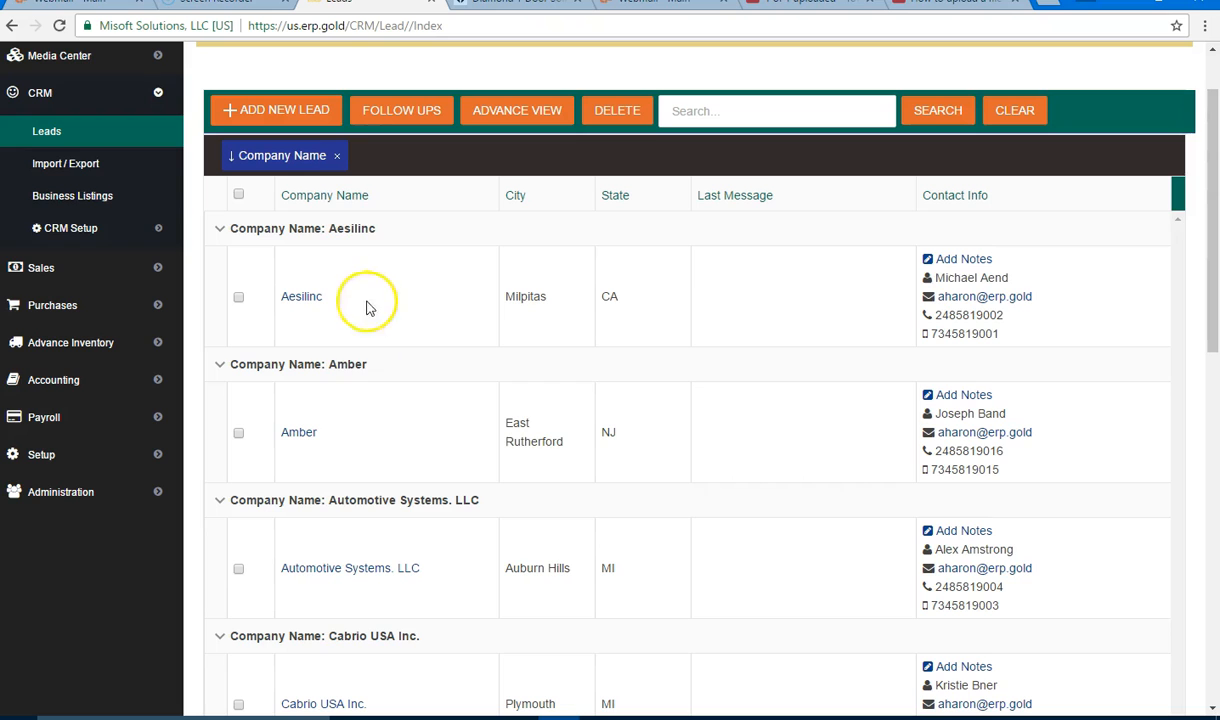
{"action": "left_click", "coordinate": [338, 157]}
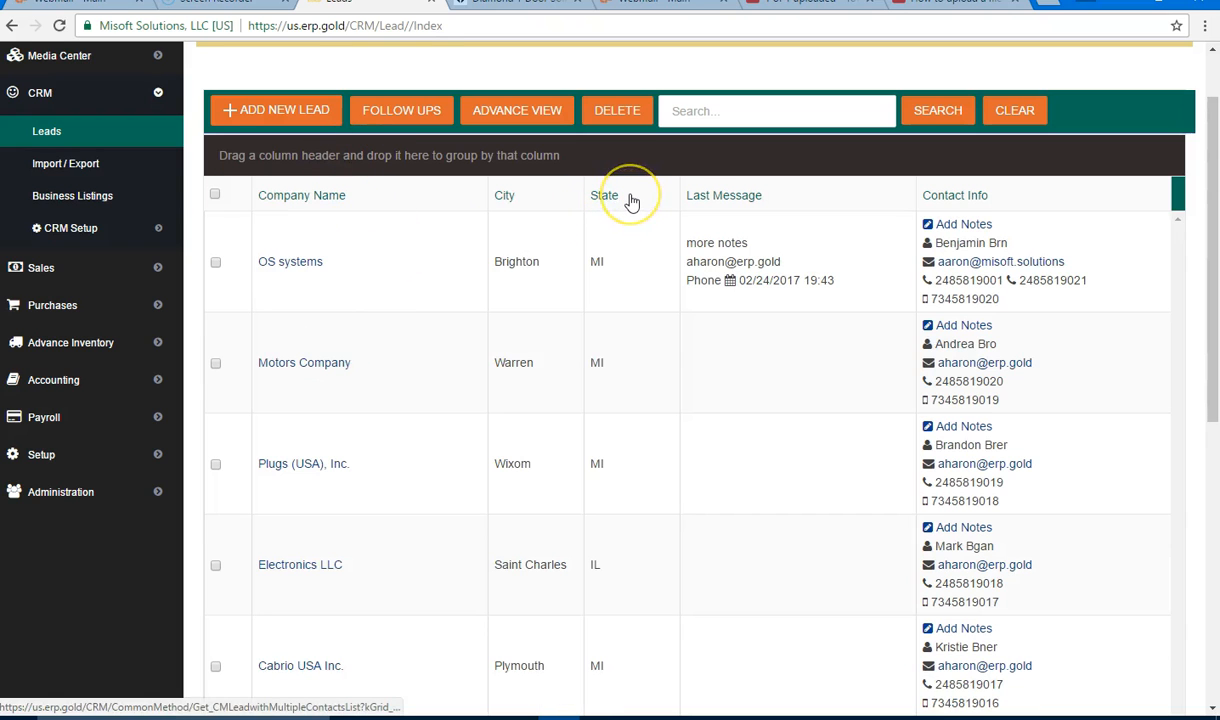
{"action": "left_click_drag", "start_coordinate": [631, 202], "coordinate": [258, 157]}
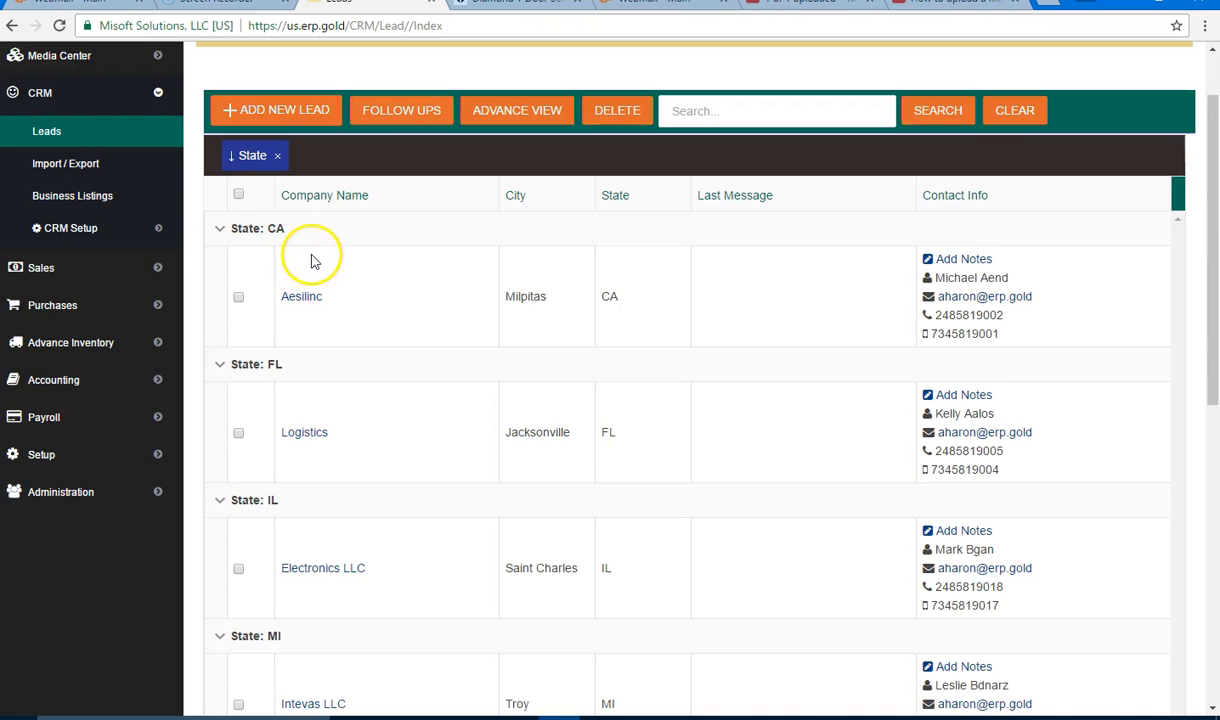
{"action": "scroll", "coordinate": [315, 262], "scroll_direction": "down", "scroll_amount": 1}
{"action": "scroll", "coordinate": [318, 262], "scroll_direction": "down", "scroll_amount": 6}
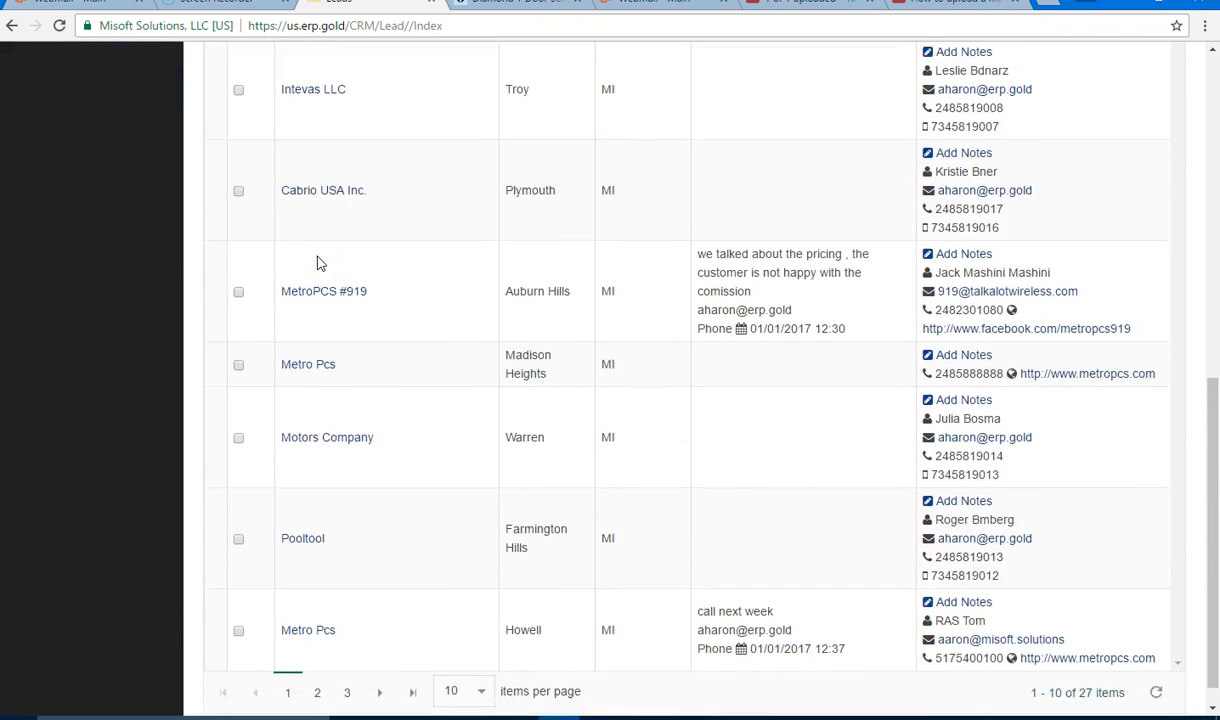
{"action": "scroll", "coordinate": [530, 203], "scroll_direction": "up", "scroll_amount": 2}
{"action": "scroll", "coordinate": [635, 245], "scroll_direction": "down", "scroll_amount": 2}
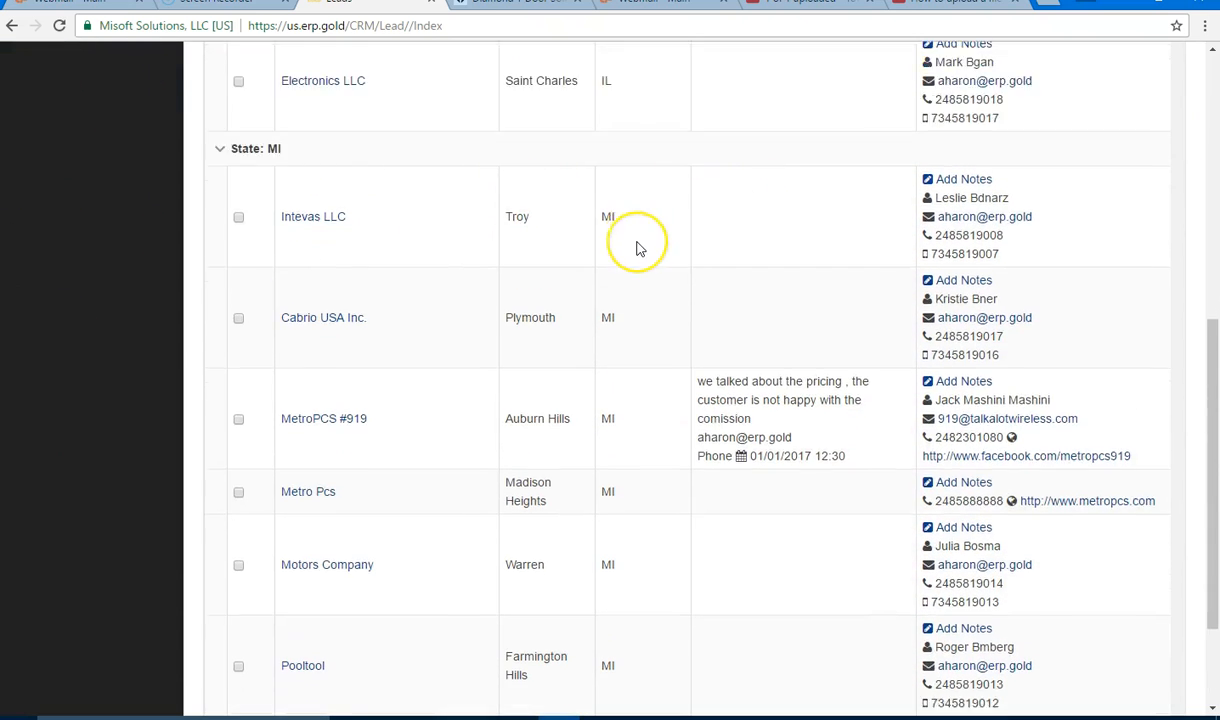
{"action": "scroll", "coordinate": [636, 249], "scroll_direction": "up", "scroll_amount": 2}
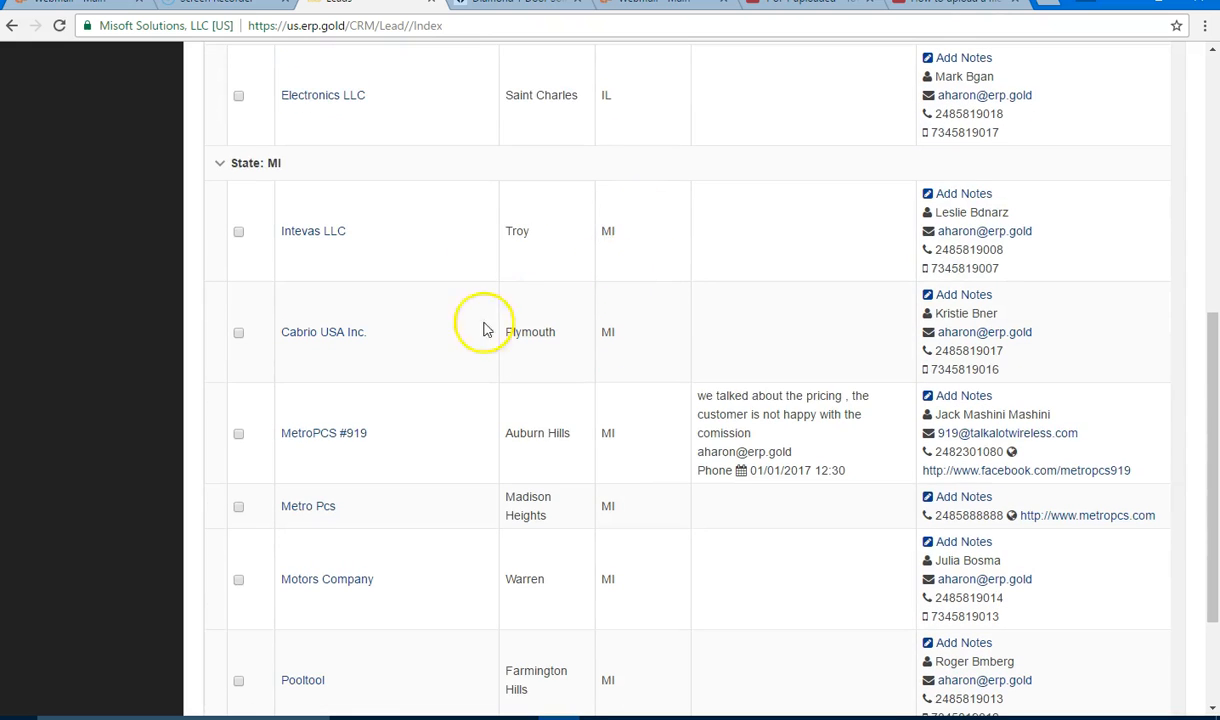
{"action": "scroll", "coordinate": [660, 470], "scroll_direction": "down", "scroll_amount": 2}
{"action": "scroll", "coordinate": [673, 428], "scroll_direction": "up", "scroll_amount": 9}
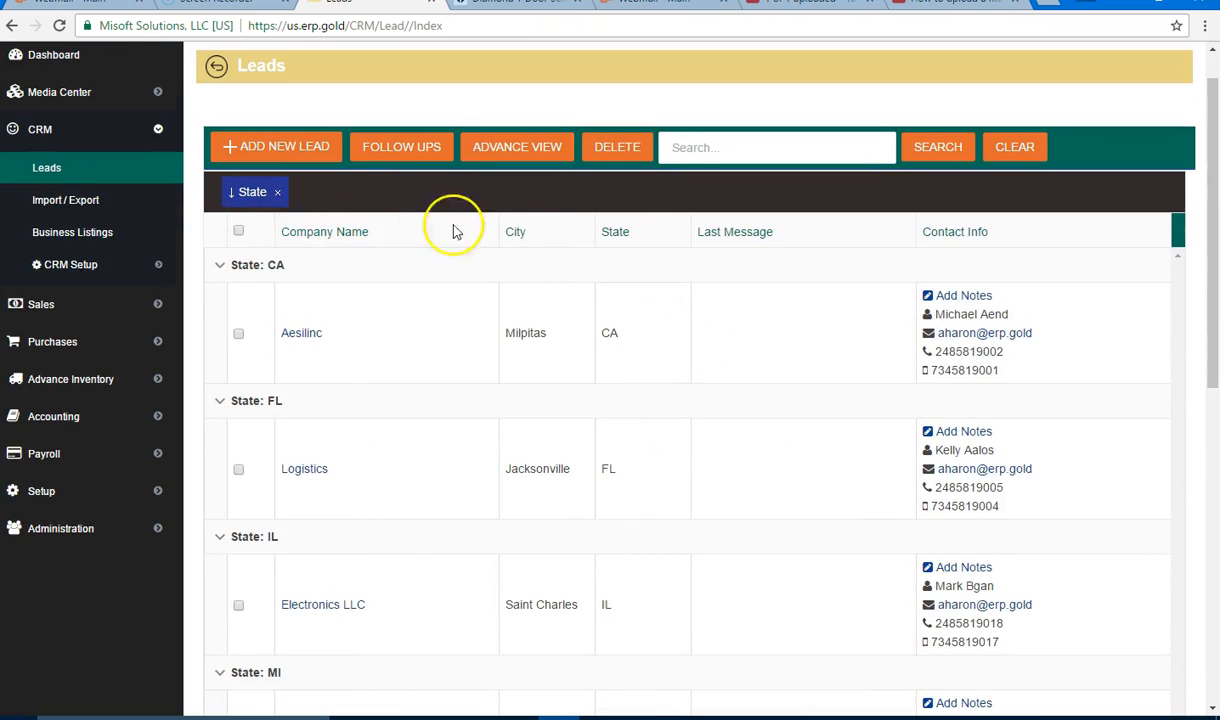
{"action": "left_click_drag", "start_coordinate": [538, 240], "coordinate": [412, 216]}
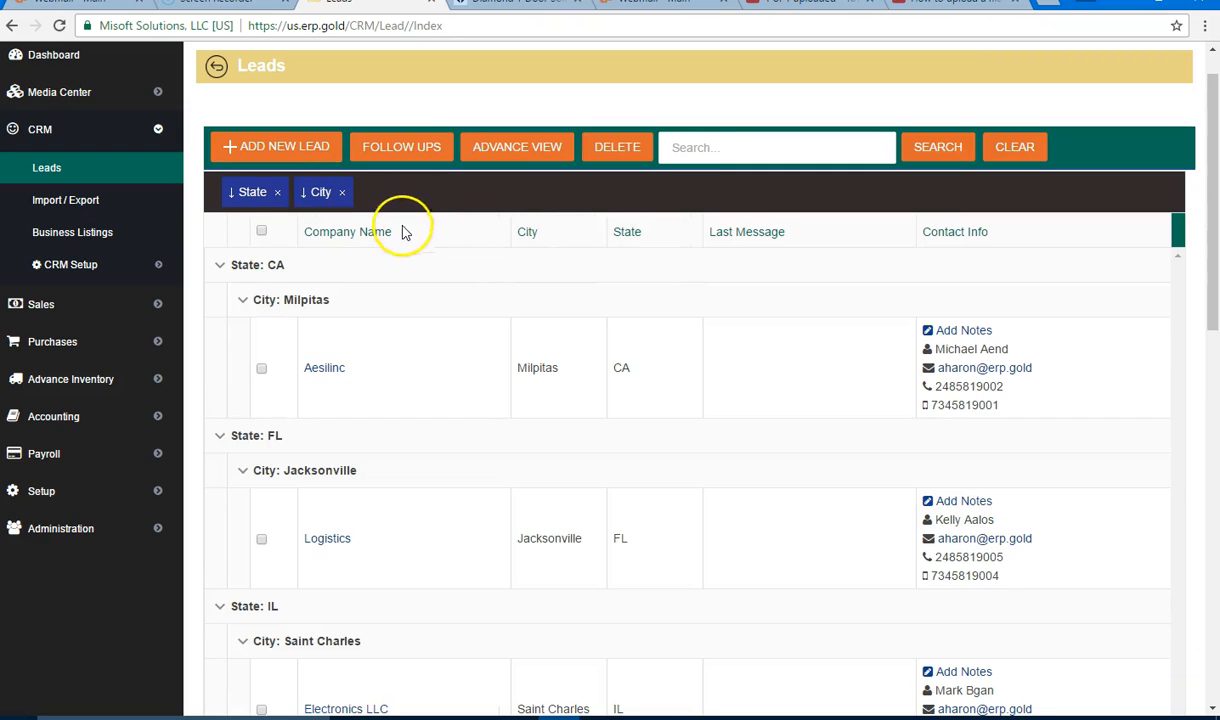
{"action": "scroll", "coordinate": [577, 318], "scroll_direction": "down", "scroll_amount": 8}
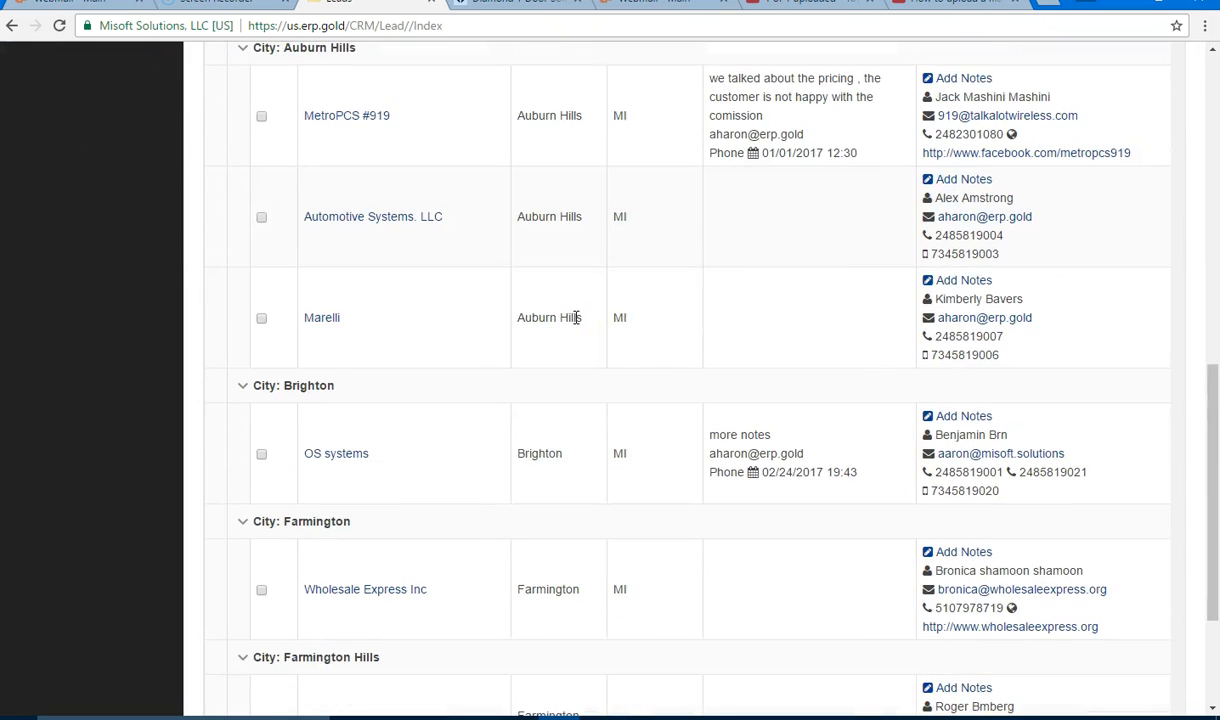
{"action": "scroll", "coordinate": [577, 318], "scroll_direction": "up", "scroll_amount": 1}
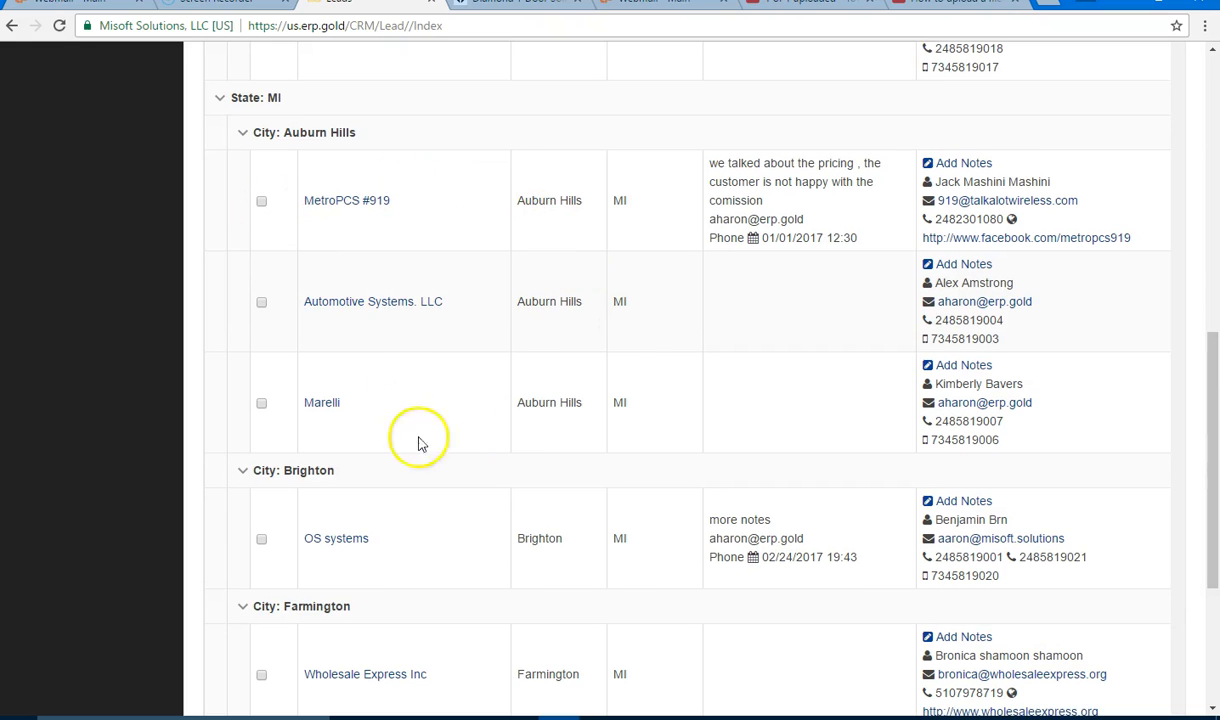
{"action": "scroll", "coordinate": [620, 300], "scroll_direction": "up", "scroll_amount": 1}
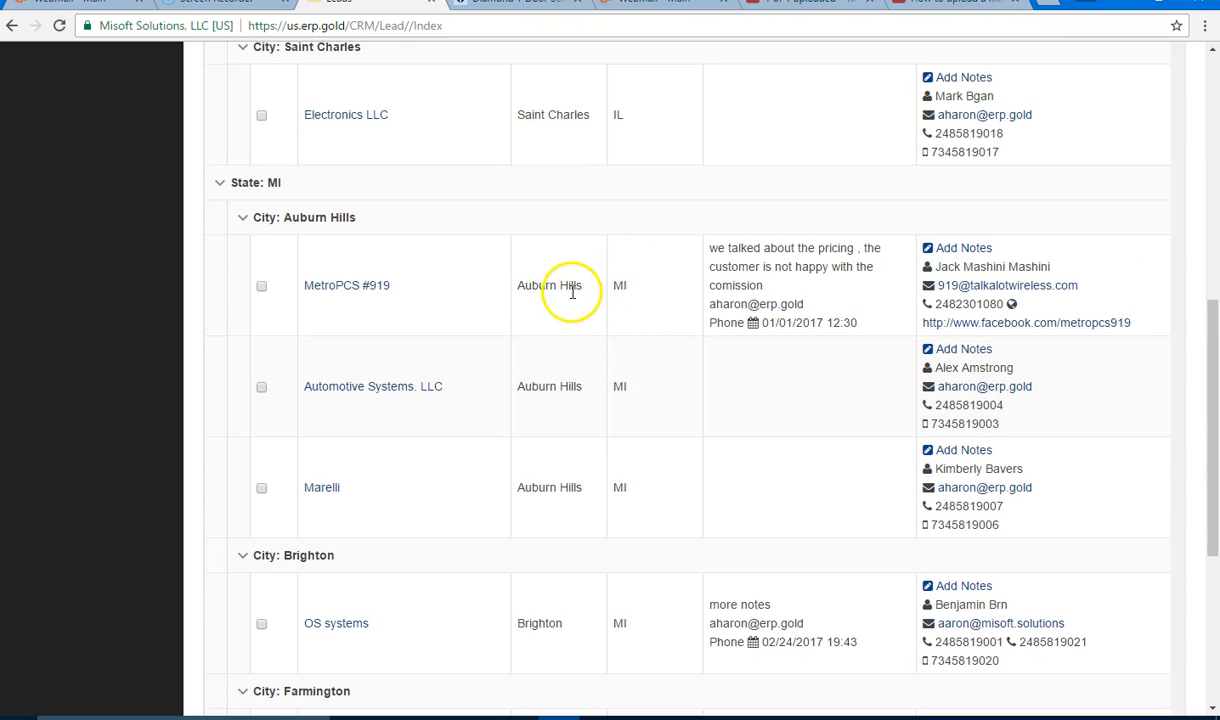
{"action": "scroll", "coordinate": [573, 290], "scroll_direction": "up", "scroll_amount": 8}
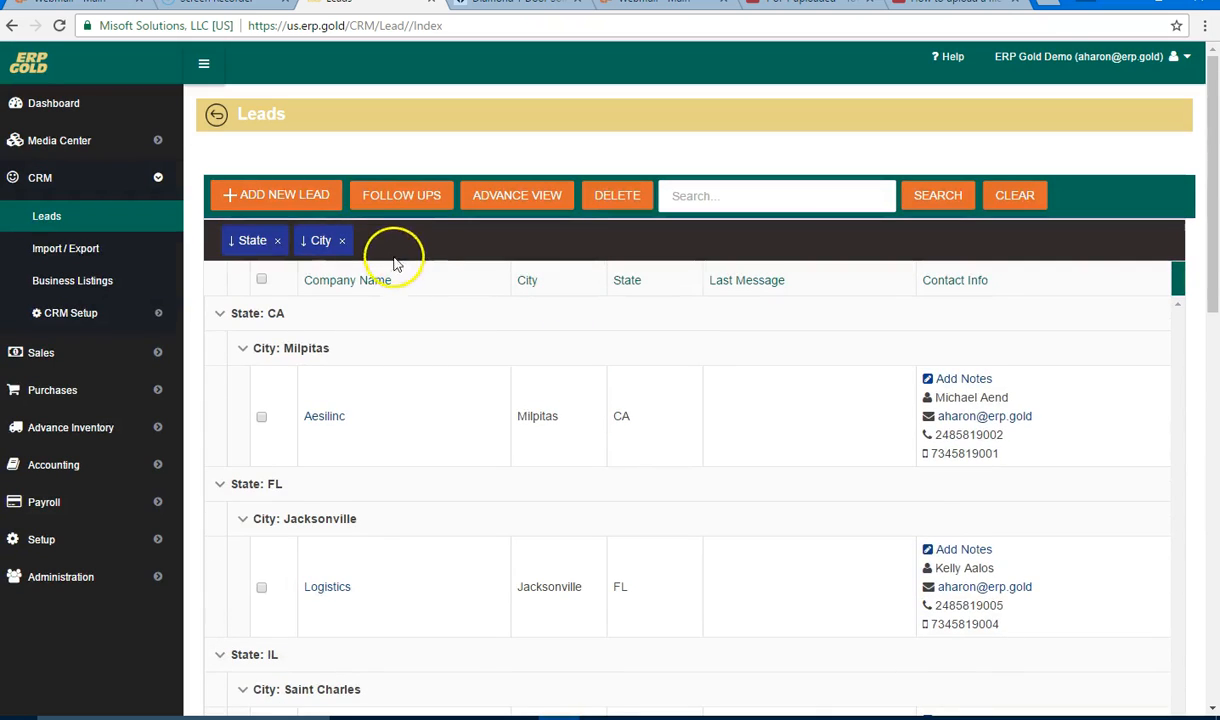
{"action": "left_click", "coordinate": [341, 240]}
{"action": "left_click", "coordinate": [277, 241]}
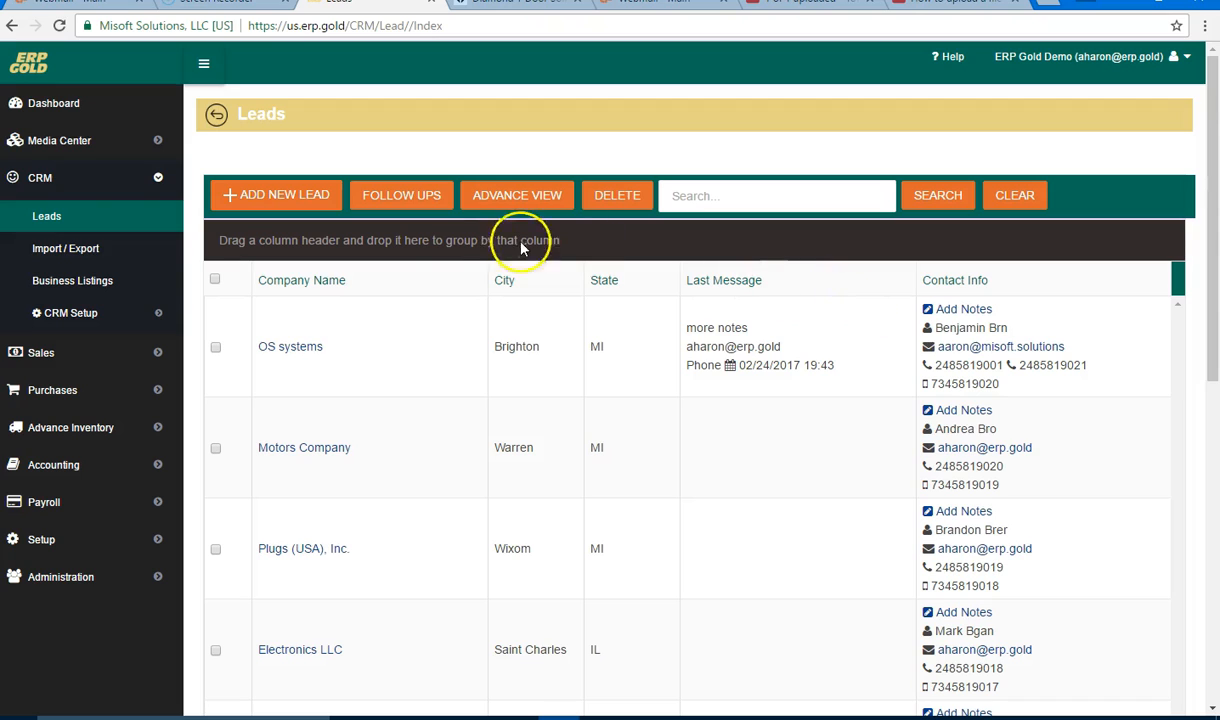
Step: Sort the leads by Company Name, City, then State, and finally Company Name again
{"action": "left_click", "coordinate": [425, 288]}
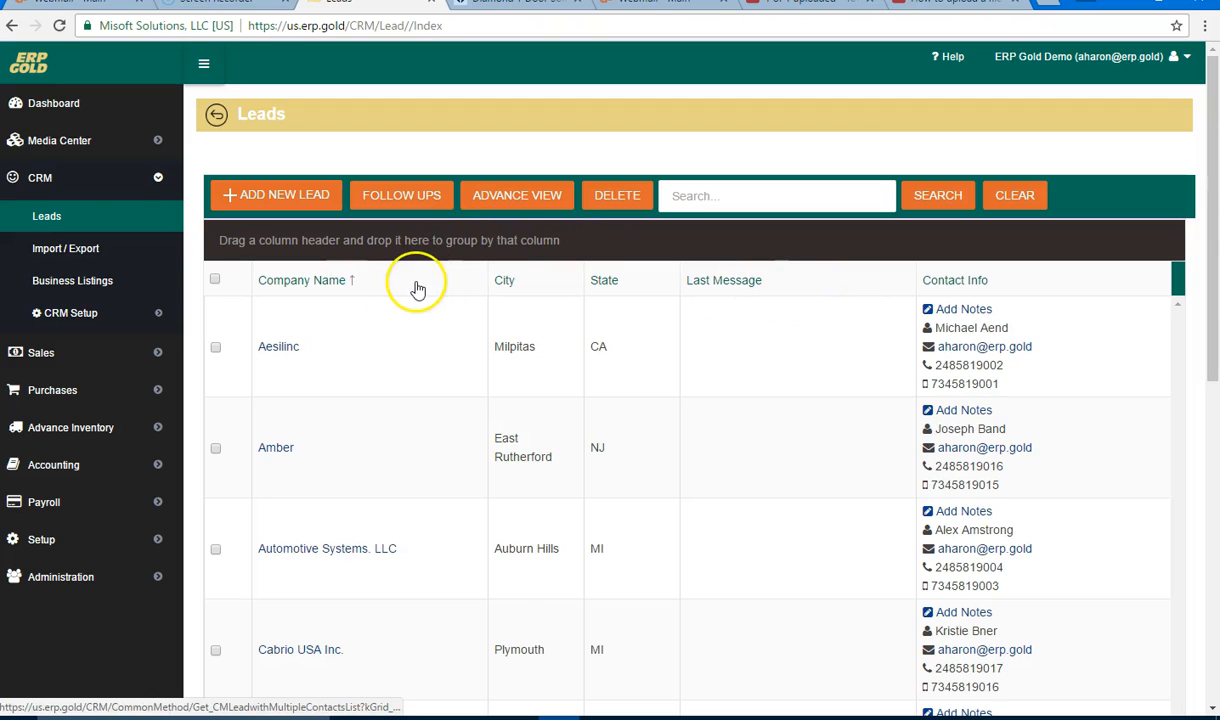
{"action": "left_click", "coordinate": [525, 284]}
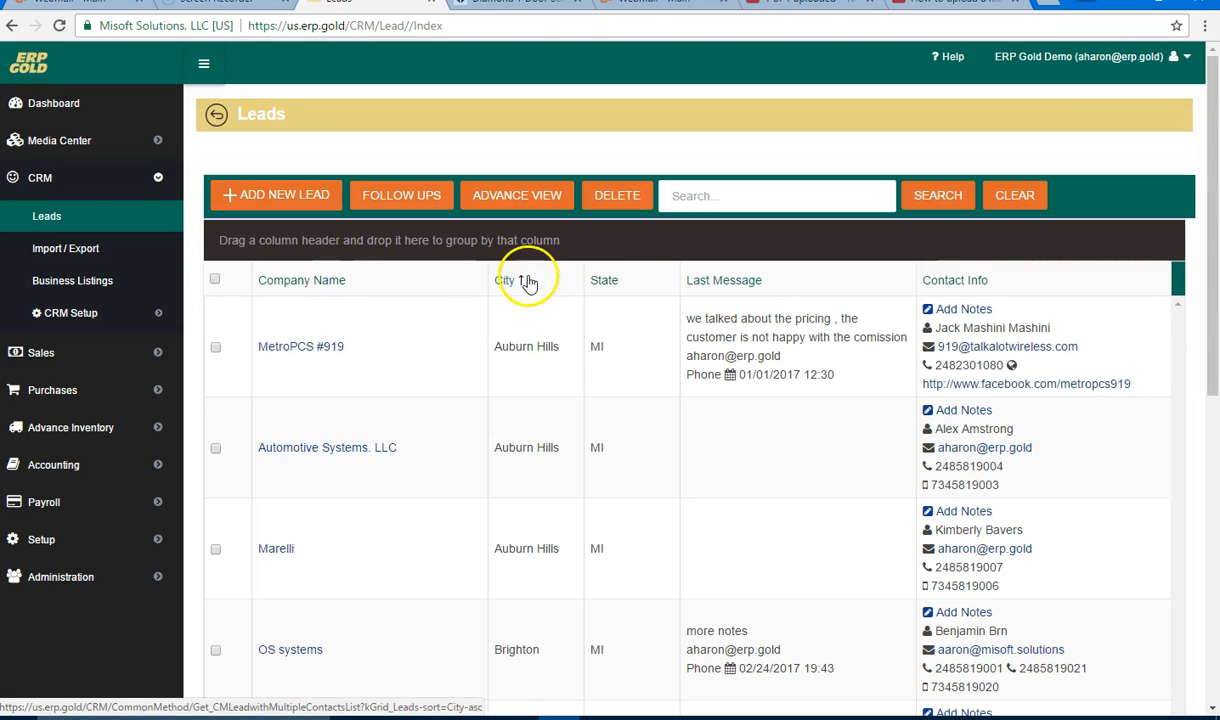
{"action": "left_click", "coordinate": [622, 284]}
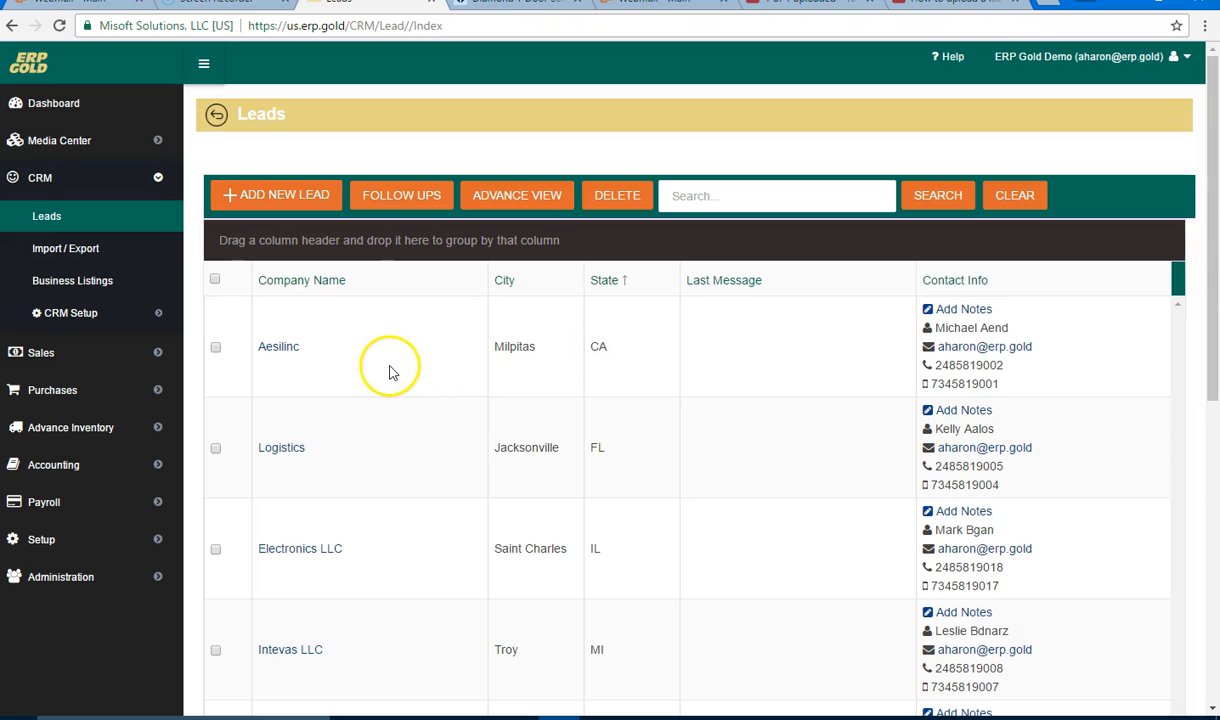
{"action": "scroll", "coordinate": [383, 373], "scroll_direction": "down", "scroll_amount": 3}
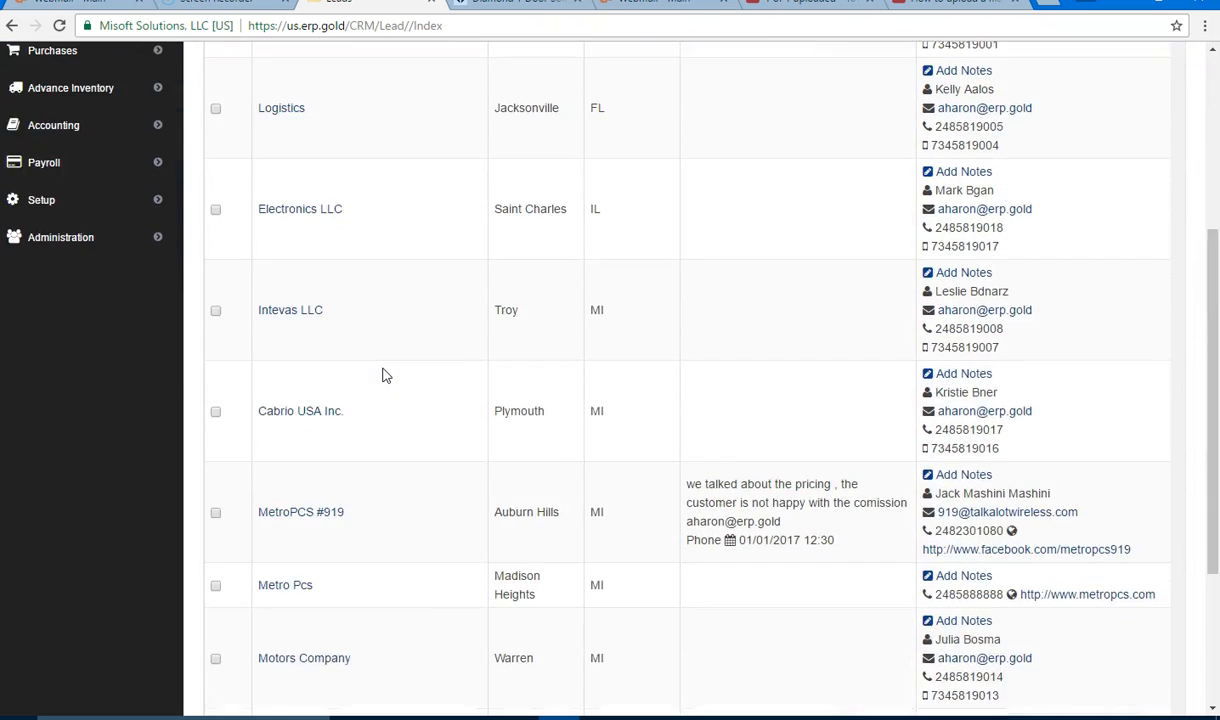
{"action": "scroll", "coordinate": [383, 373], "scroll_direction": "up", "scroll_amount": 2}
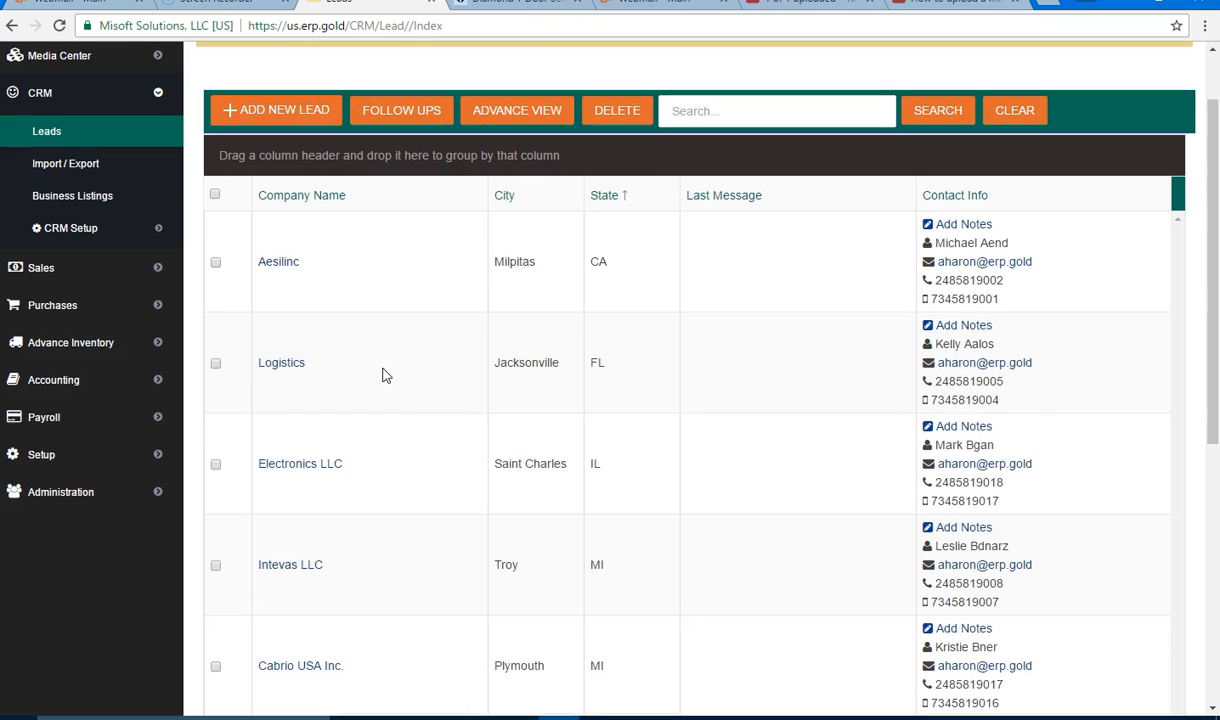
{"action": "left_click", "coordinate": [340, 197]}
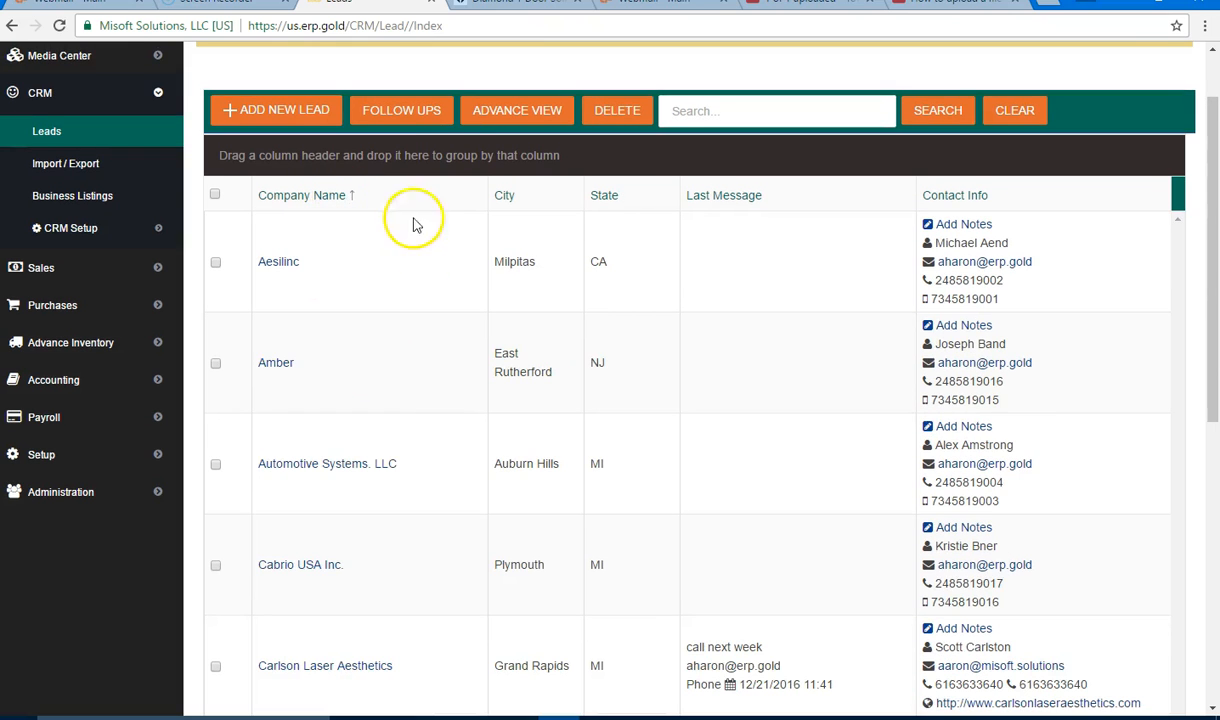
Step: Open the lead follow-up Daily Tasks and filter them to Future
{"action": "left_click", "coordinate": [415, 118]}
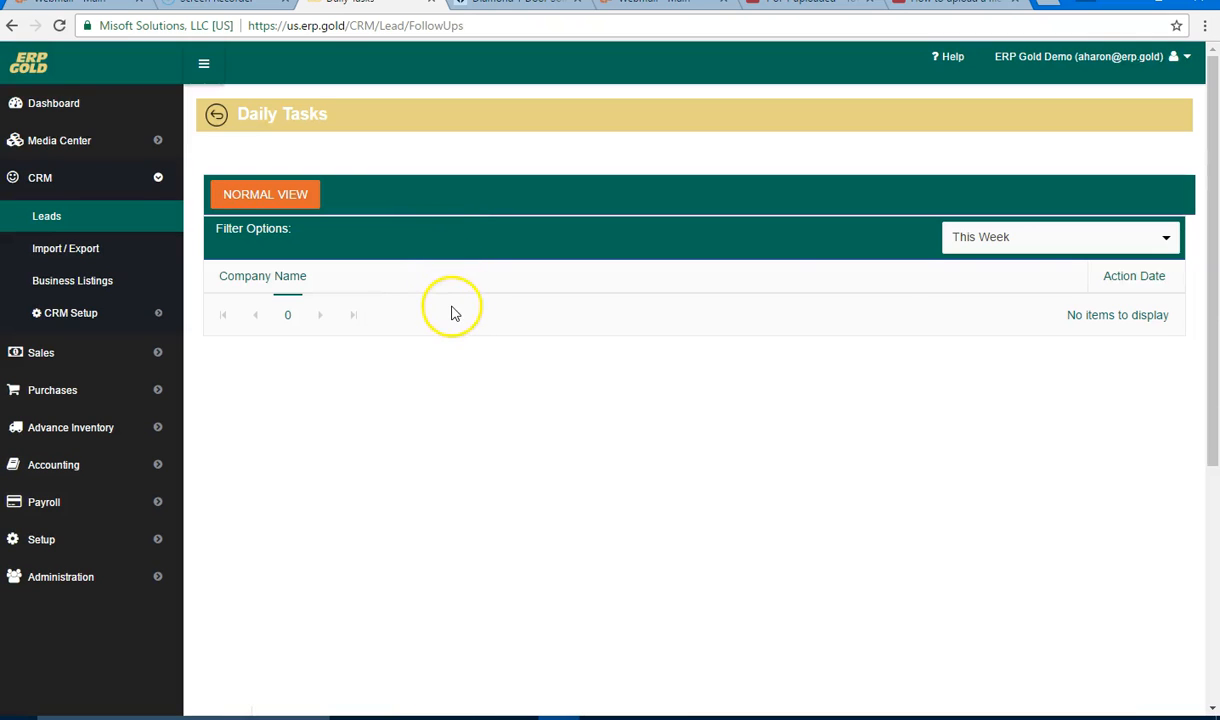
{"action": "left_click", "coordinate": [1165, 237]}
{"action": "key", "text": "Down"}
{"action": "key", "text": "Return"}
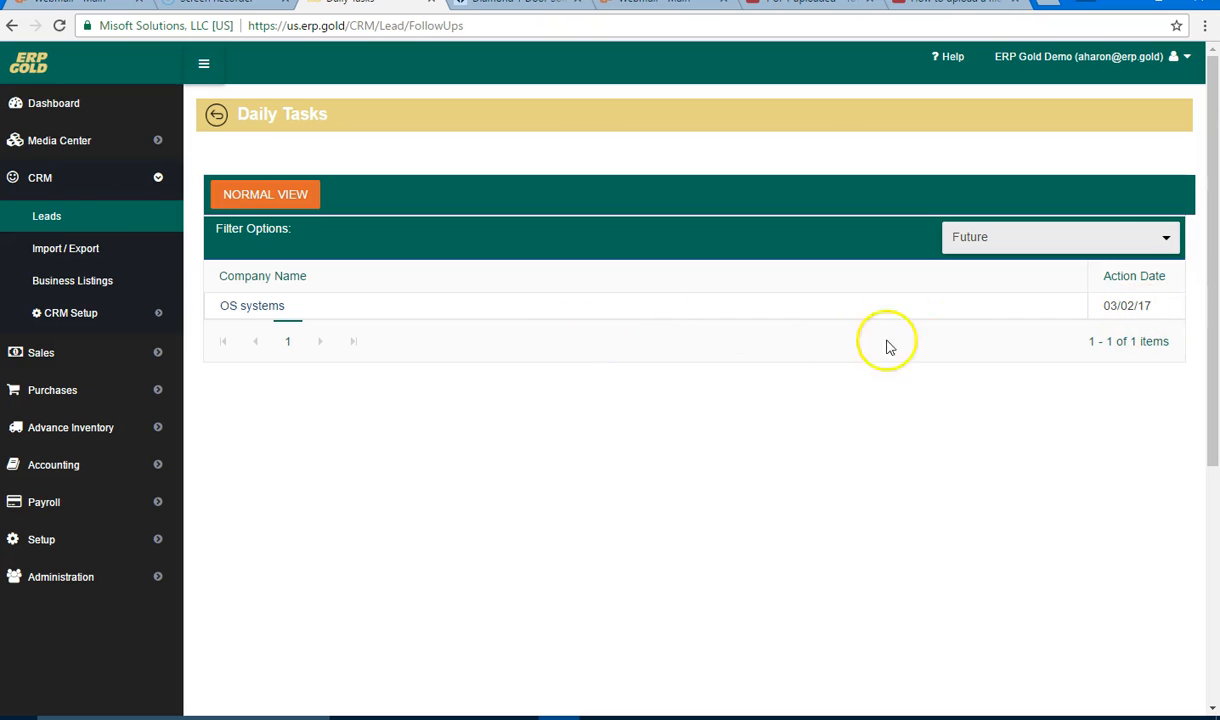
Step: Switch the filter to This Week, then Past Due, and open the Metro Pcs lead
{"action": "left_click", "coordinate": [1174, 242]}
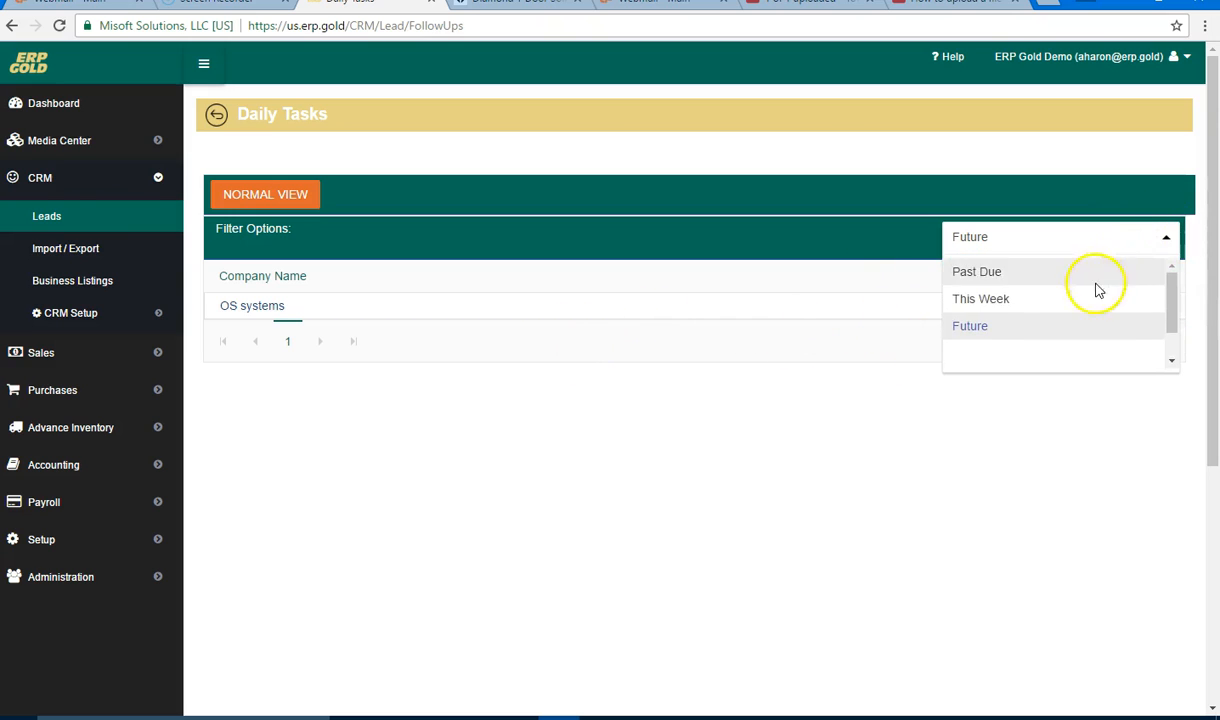
{"action": "left_click", "coordinate": [1088, 297]}
{"action": "left_click", "coordinate": [1160, 238]}
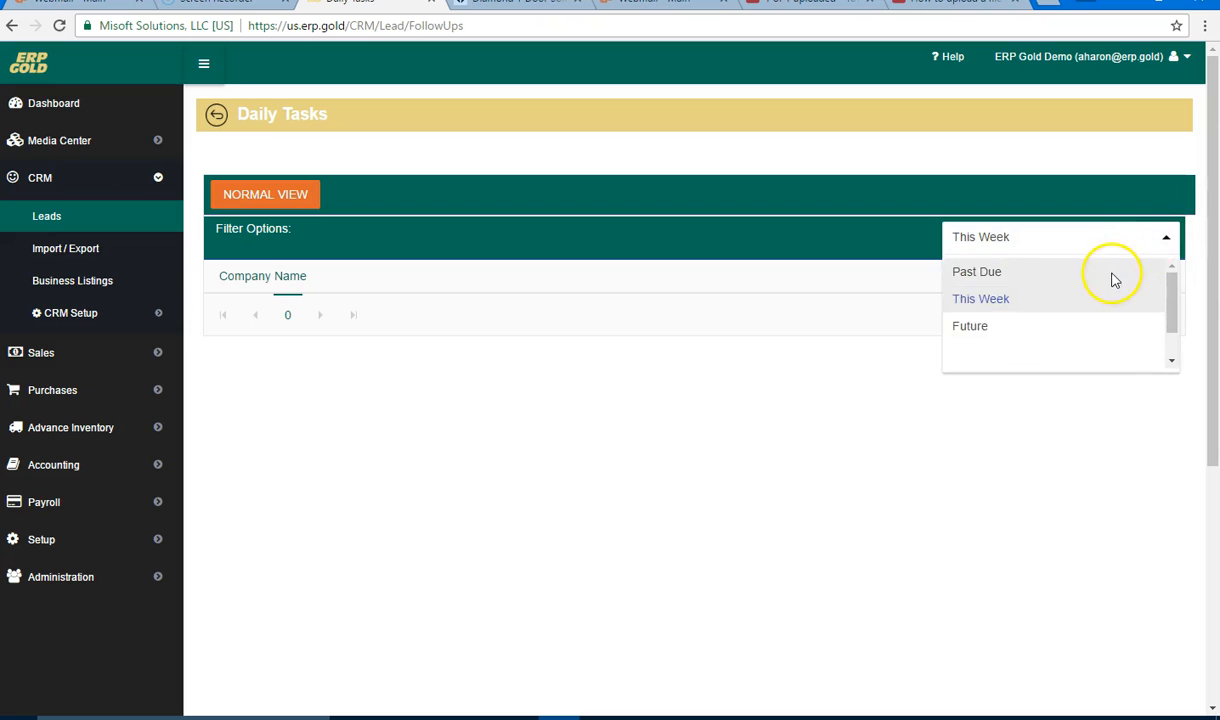
{"action": "left_click", "coordinate": [1108, 276]}
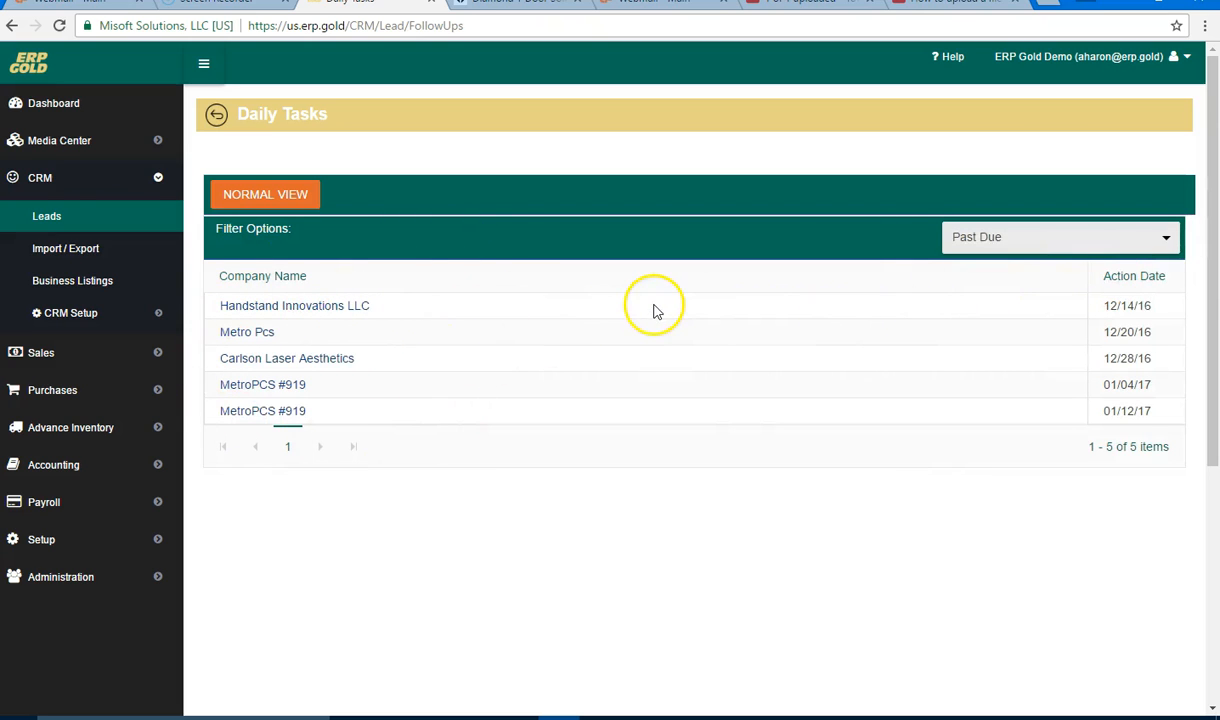
{"action": "left_click", "coordinate": [267, 334]}
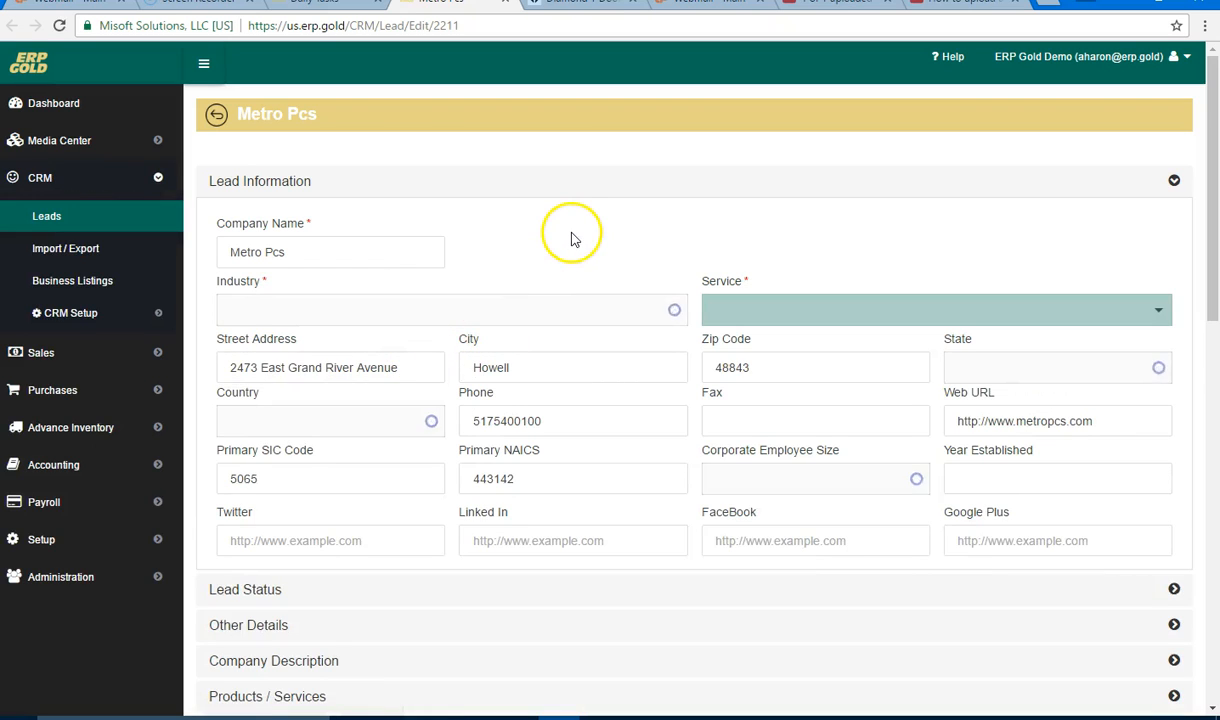
Step: Scroll through Metro Pcs's Lead Notes and Emails, then return to the Leads list
{"action": "scroll", "coordinate": [572, 238], "scroll_direction": "down", "scroll_amount": 10}
{"action": "scroll", "coordinate": [572, 240], "scroll_direction": "down", "scroll_amount": 1}
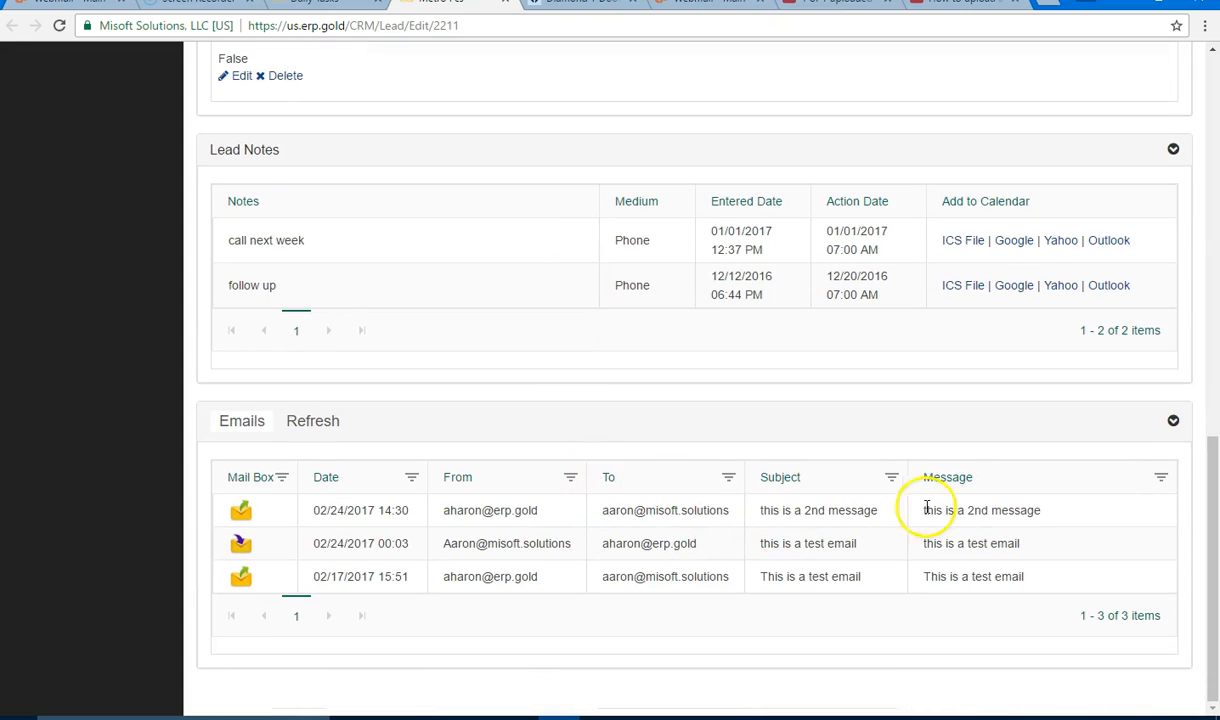
{"action": "scroll", "coordinate": [828, 489], "scroll_direction": "up", "scroll_amount": 3}
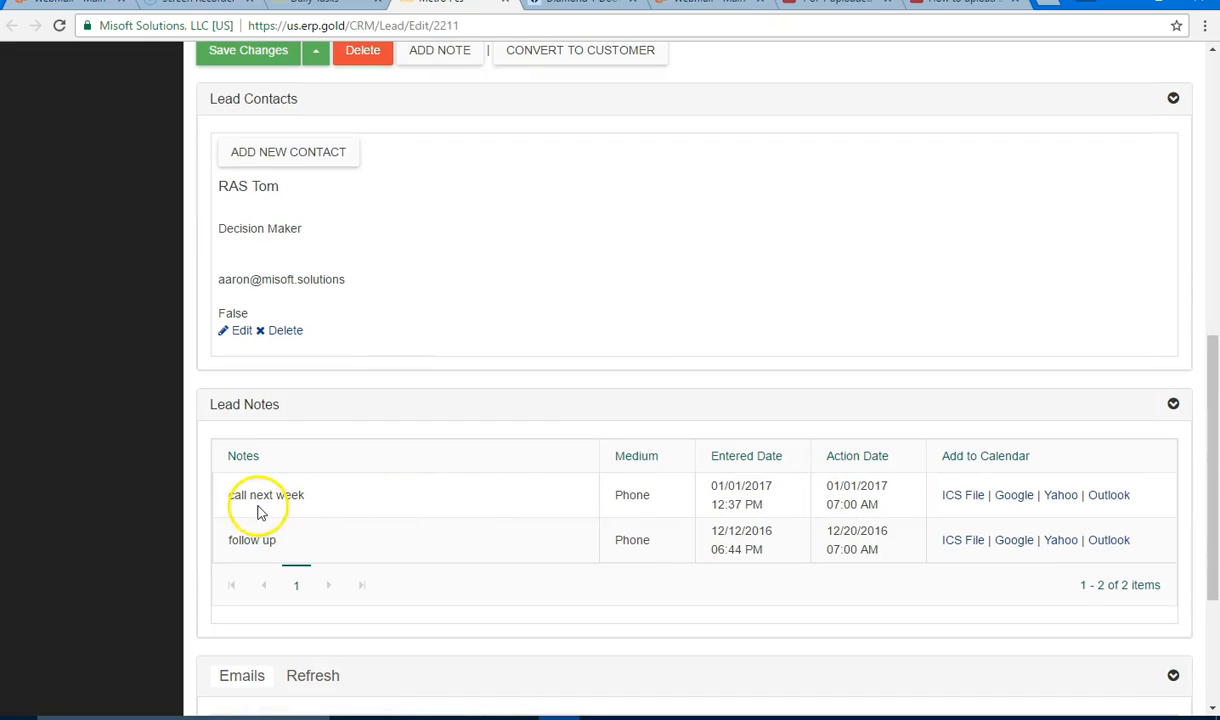
{"action": "scroll", "coordinate": [572, 505], "scroll_direction": "up", "scroll_amount": 2}
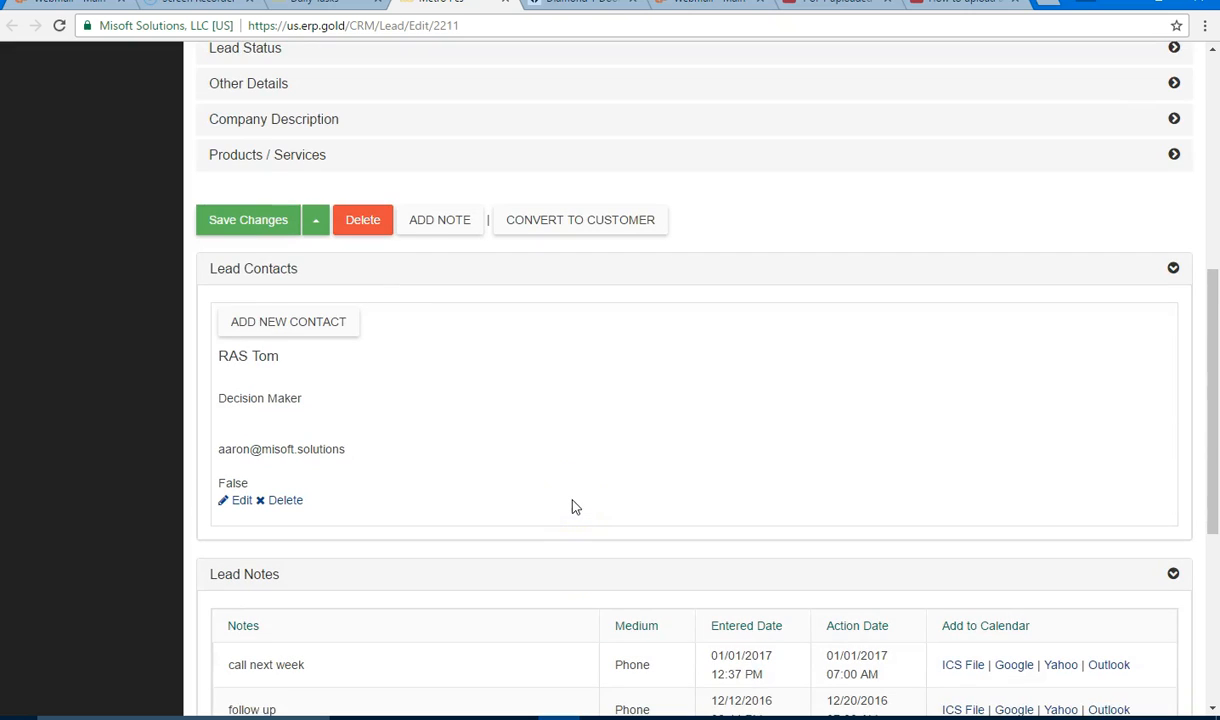
{"action": "scroll", "coordinate": [580, 395], "scroll_direction": "up", "scroll_amount": 4}
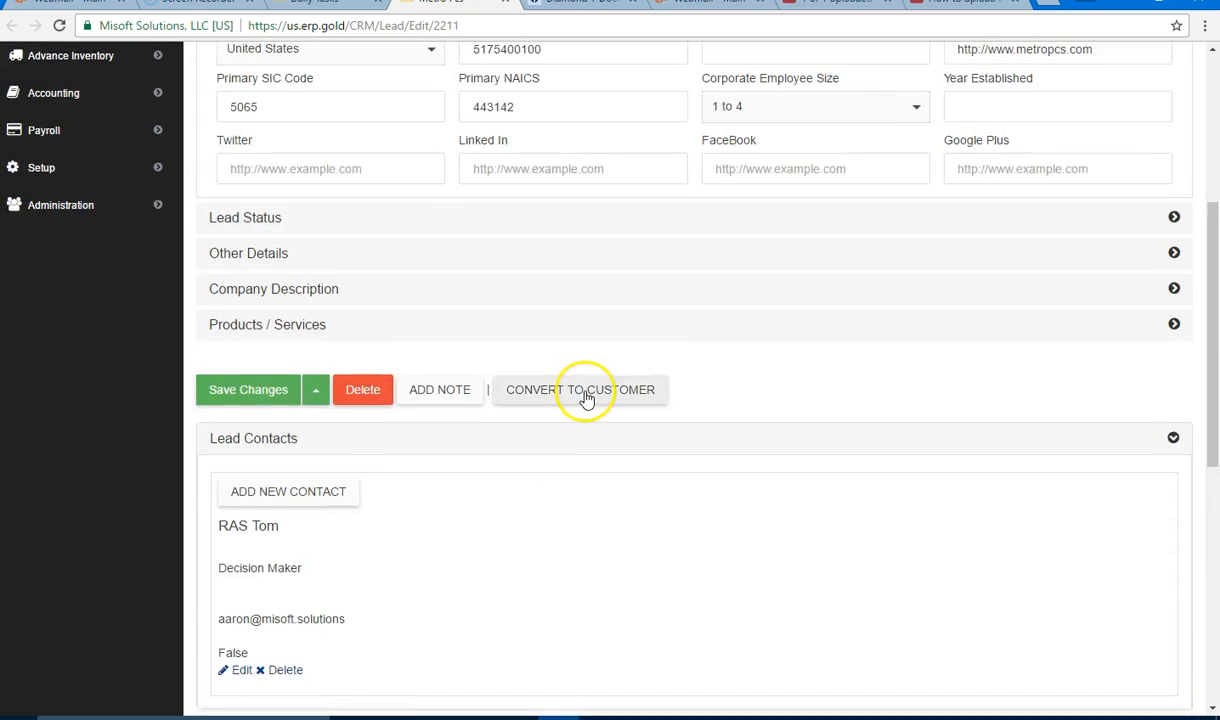
{"action": "scroll", "coordinate": [585, 397], "scroll_direction": "up", "scroll_amount": 3}
{"action": "left_click", "coordinate": [55, 215]}
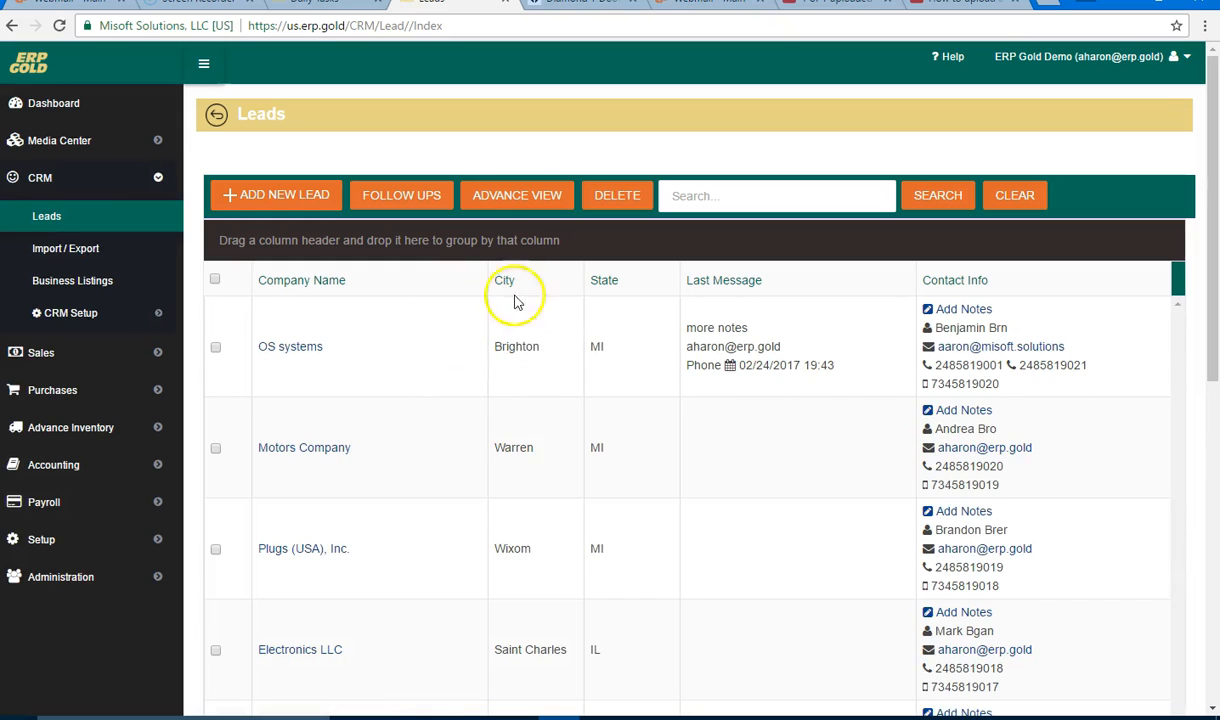
{"action": "left_click", "coordinate": [509, 195]}
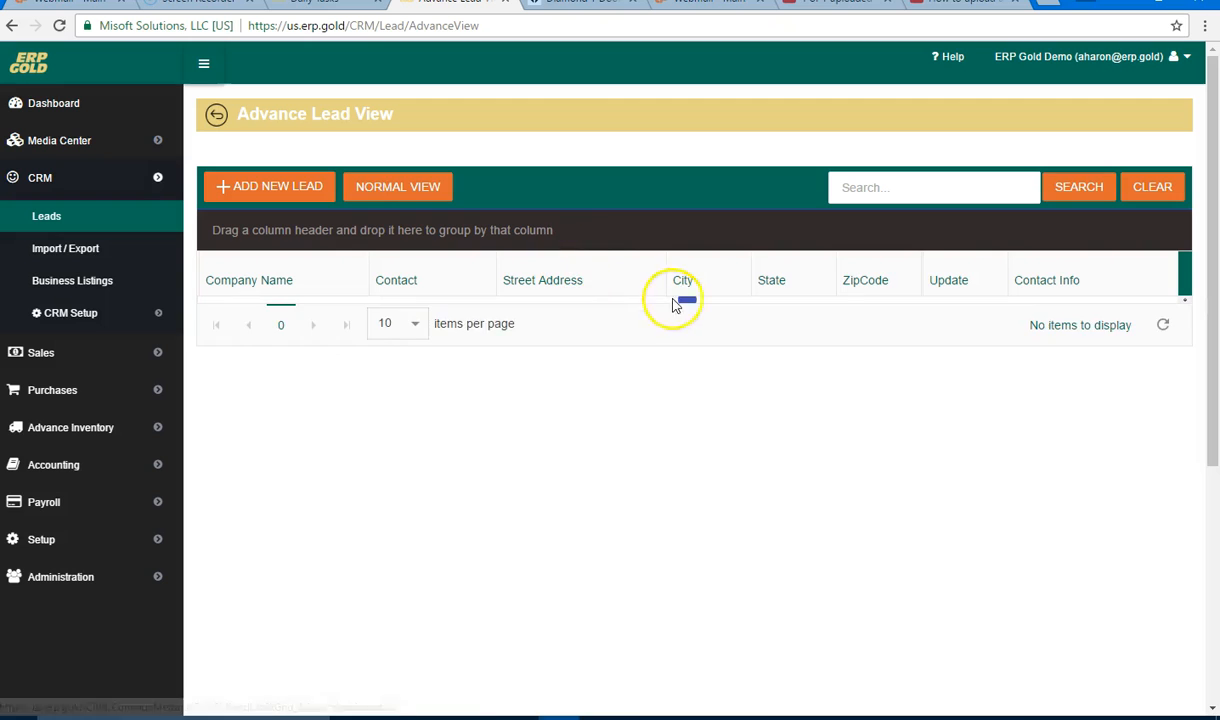
{"action": "scroll", "coordinate": [741, 372], "scroll_direction": "down", "scroll_amount": 1}
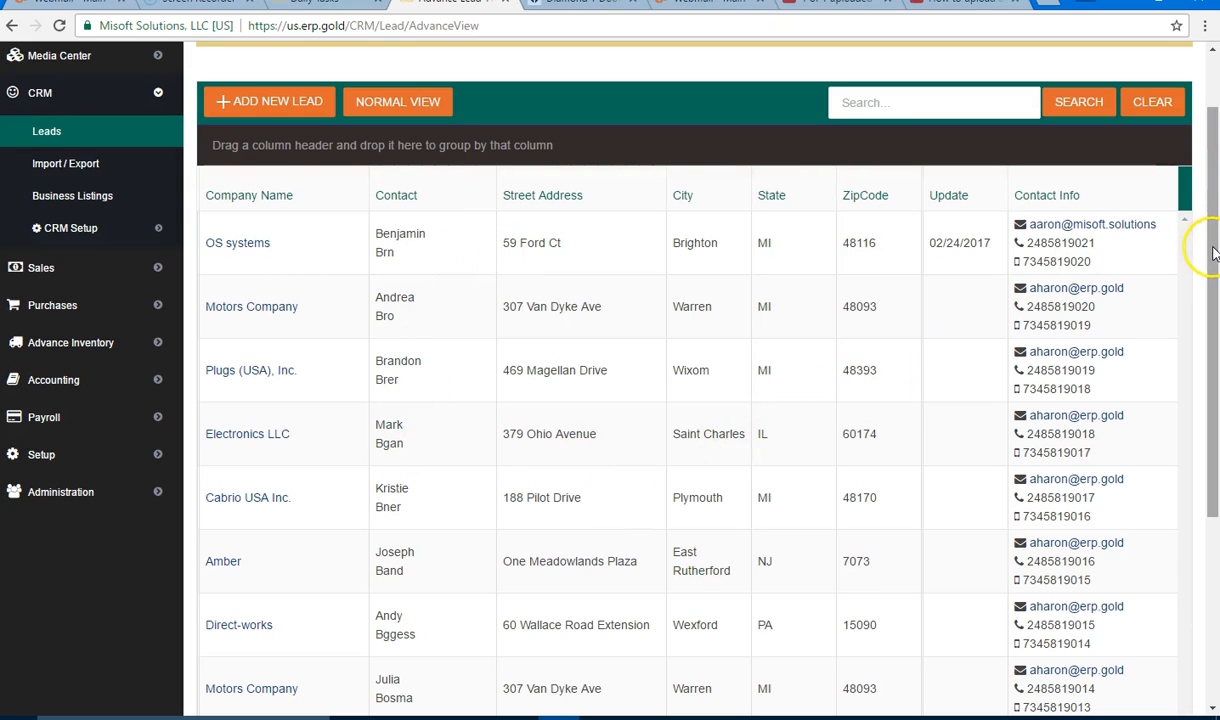
{"action": "mouse_move", "coordinate": [1212, 253]}
{"action": "left_mouse_down"}
{"action": "mouse_move", "coordinate": [1206, 314]}
{"action": "mouse_move", "coordinate": [1213, 283]}
{"action": "mouse_move", "coordinate": [1197, 245]}
{"action": "left_mouse_up"}
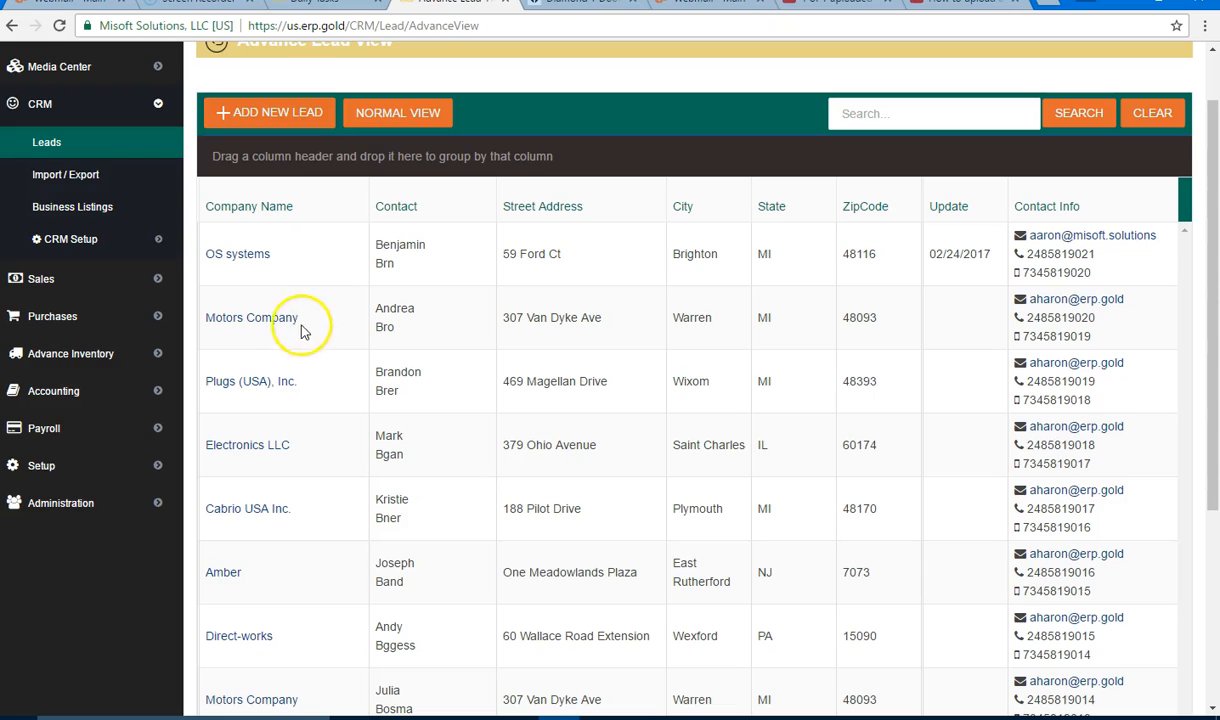
{"action": "left_click", "coordinate": [390, 116]}
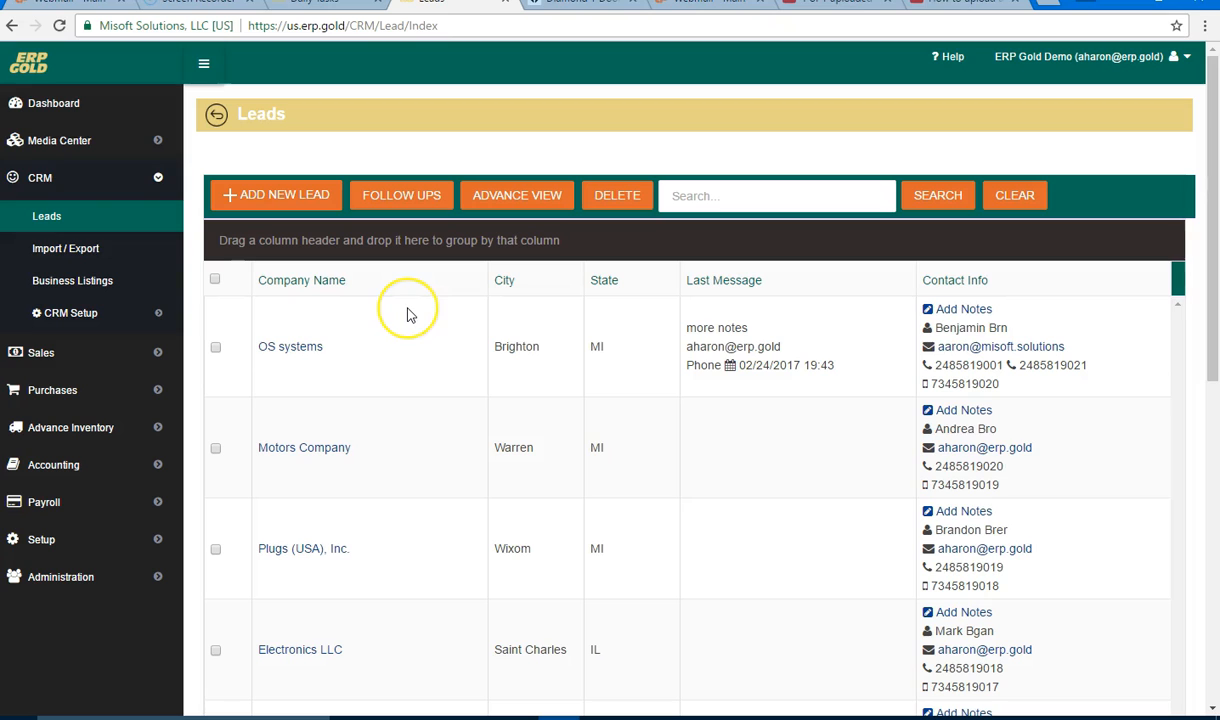
Step: Show 20 leads per page and scroll through the longer list
{"action": "scroll", "coordinate": [407, 315], "scroll_direction": "down", "scroll_amount": 1}
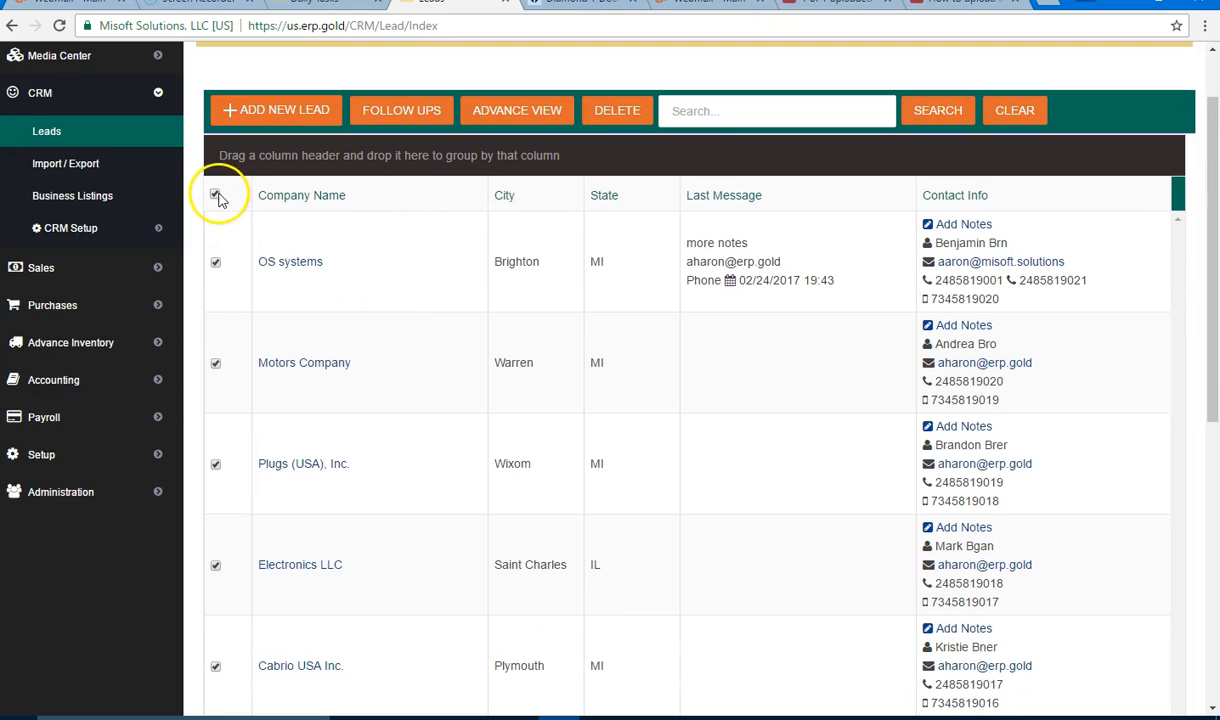
{"action": "scroll", "coordinate": [449, 262], "scroll_direction": "down", "scroll_amount": 6}
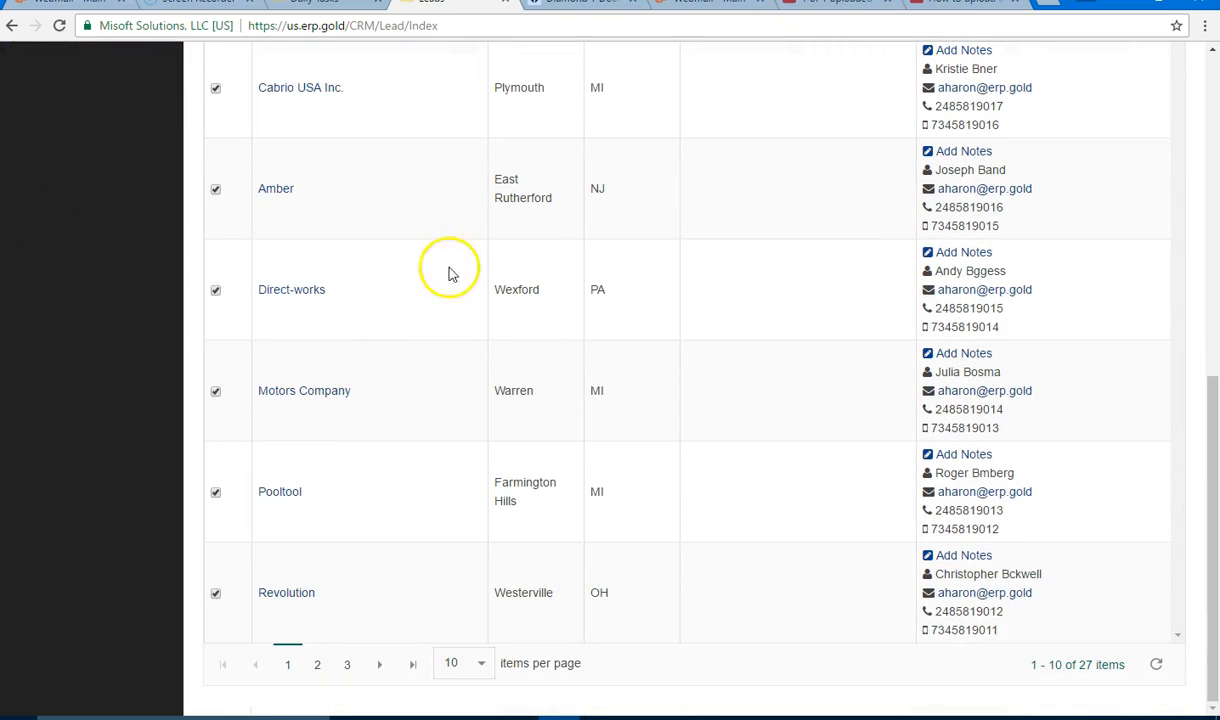
{"action": "left_click", "coordinate": [481, 663]}
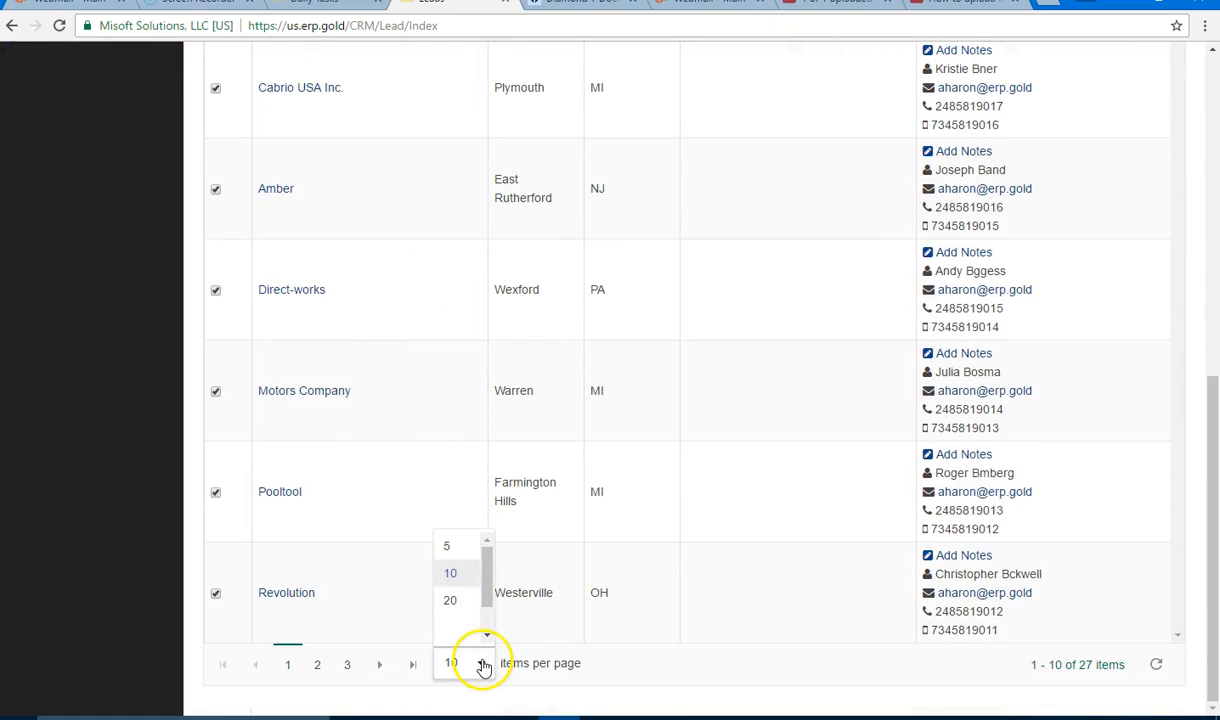
{"action": "left_click", "coordinate": [468, 603]}
{"action": "scroll", "coordinate": [428, 478], "scroll_direction": "down", "scroll_amount": 8}
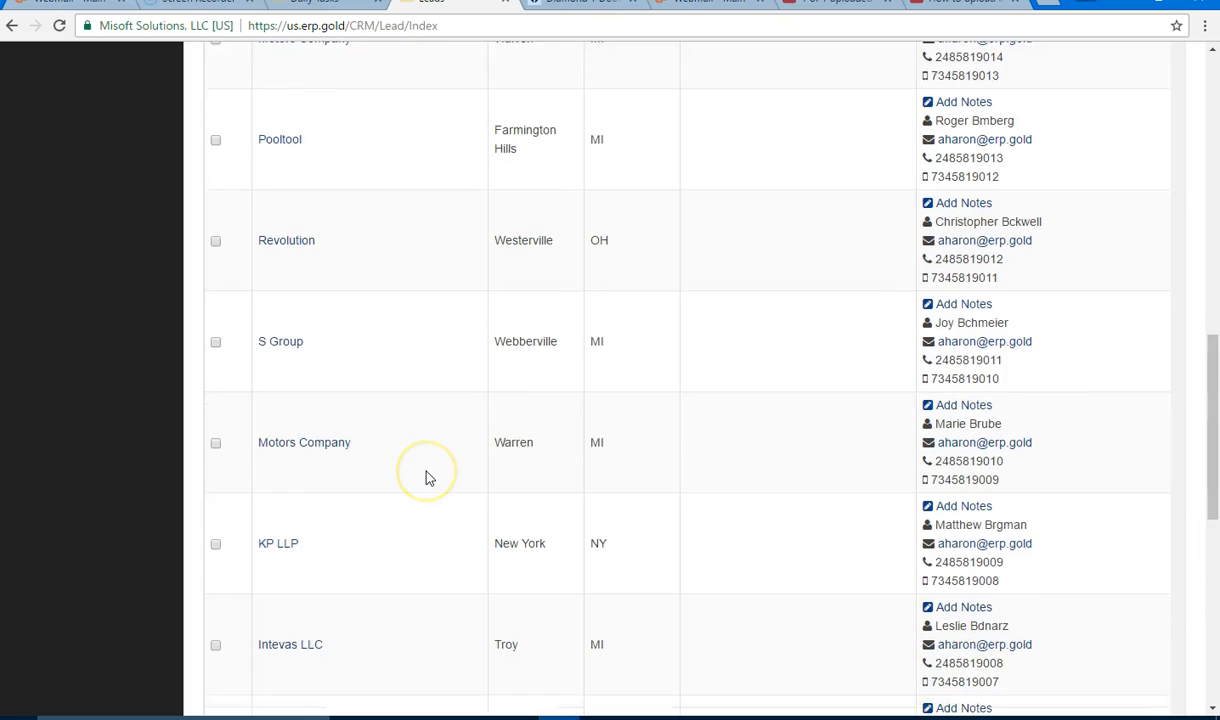
{"action": "scroll", "coordinate": [428, 478], "scroll_direction": "down", "scroll_amount": 2}
{"action": "scroll", "coordinate": [428, 478], "scroll_direction": "up", "scroll_amount": 20}
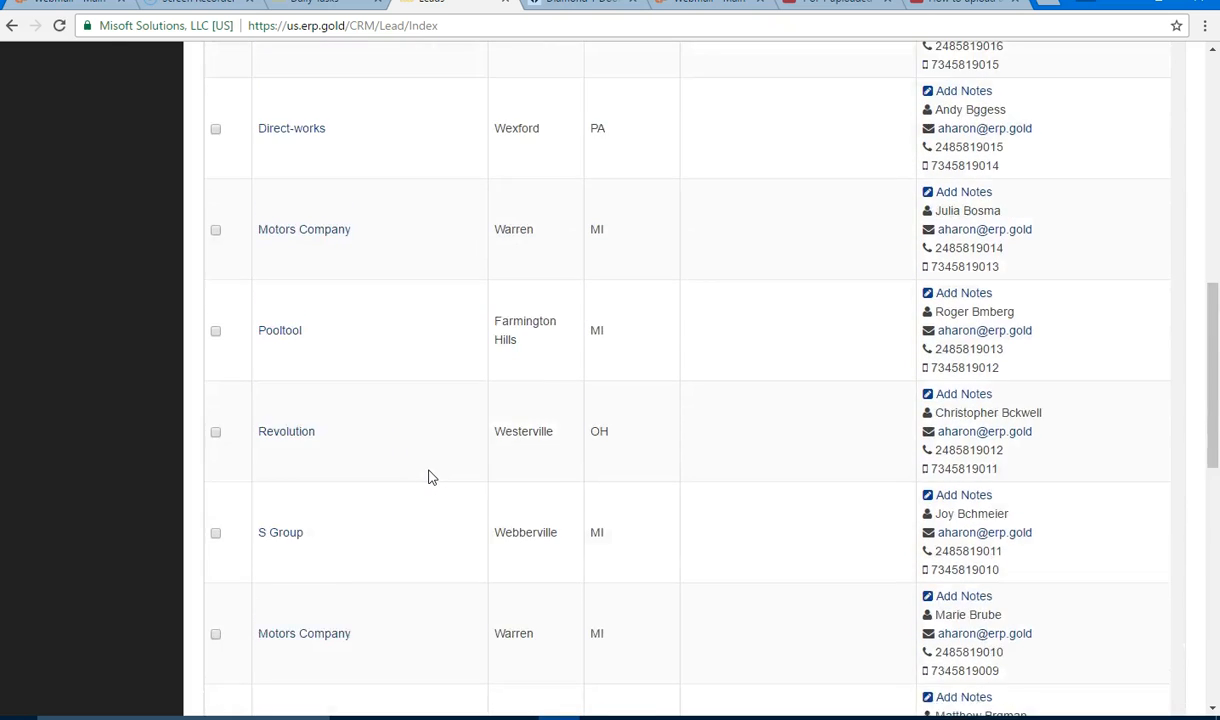
{"action": "scroll", "coordinate": [430, 474], "scroll_direction": "up", "scroll_amount": 2}
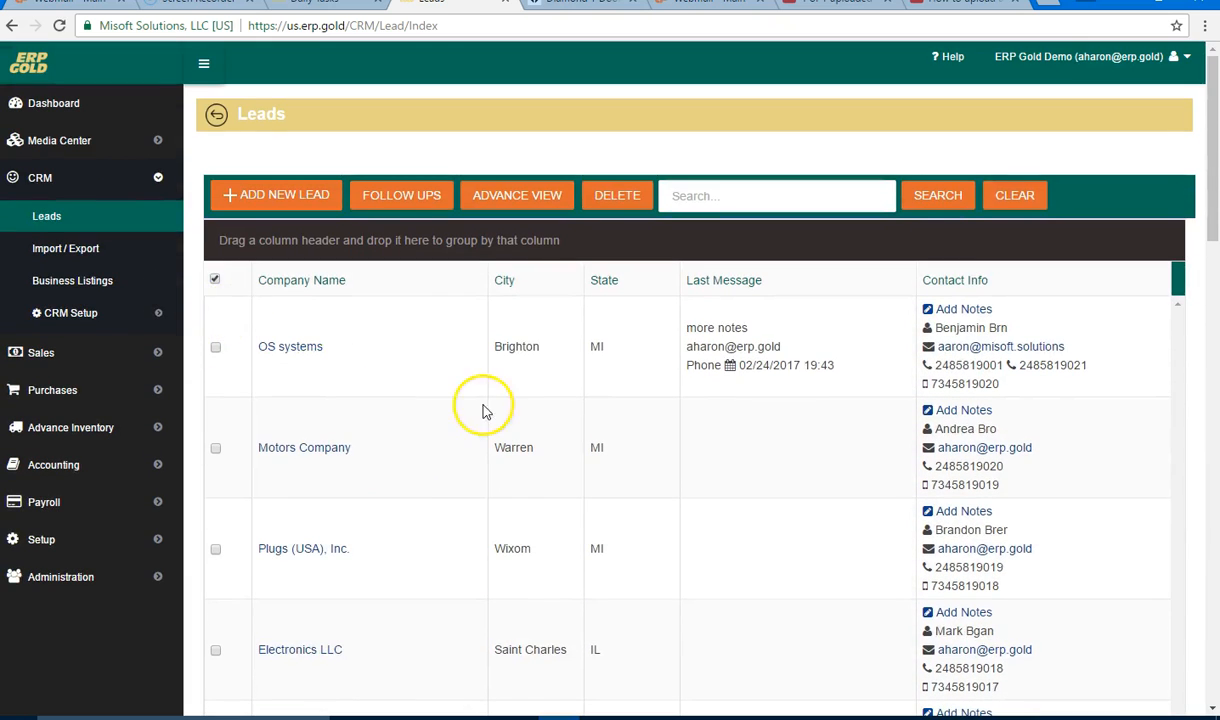
Step: Switch the Leads list to 5 leads per page
{"action": "scroll", "coordinate": [470, 412], "scroll_direction": "down", "scroll_amount": 5}
{"action": "scroll", "coordinate": [470, 418], "scroll_direction": "down", "scroll_amount": 10}
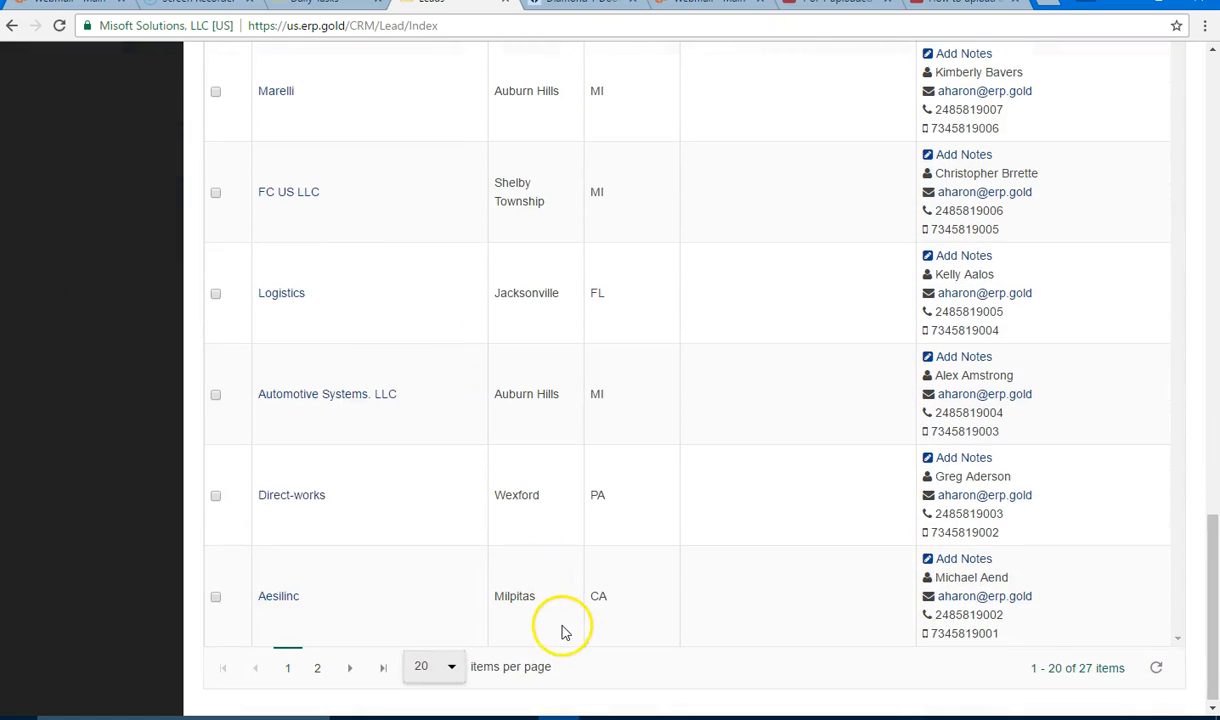
{"action": "left_click", "coordinate": [450, 672]}
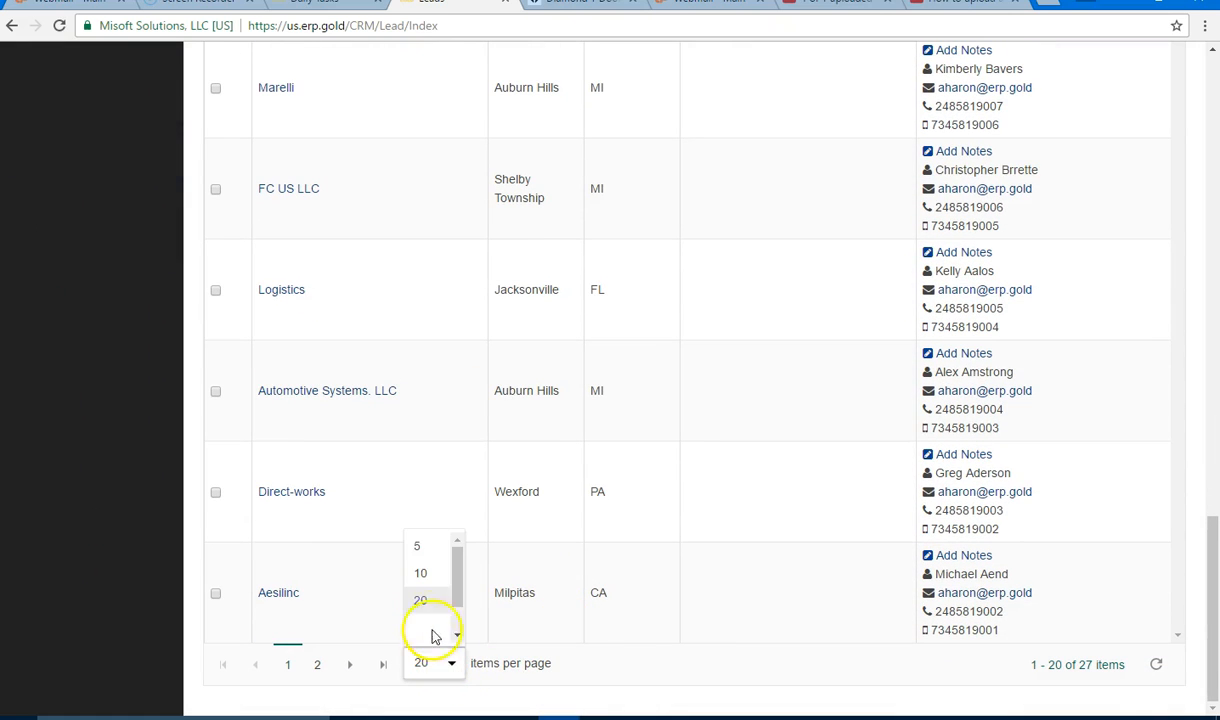
{"action": "left_click", "coordinate": [430, 547]}
{"action": "scroll", "coordinate": [395, 408], "scroll_direction": "up", "scroll_amount": 5}
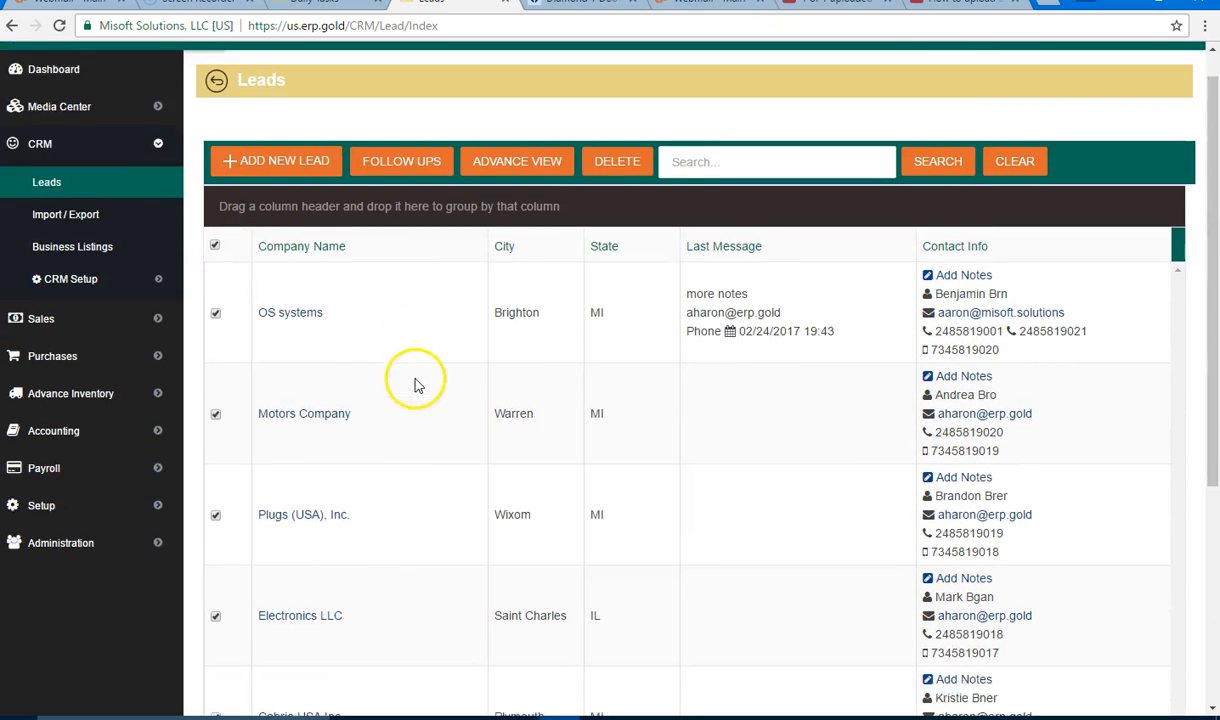
Step: Delete the five checked lead records, confirming with Yes in the Delete Confirmation dialog
{"action": "left_click", "coordinate": [612, 197]}
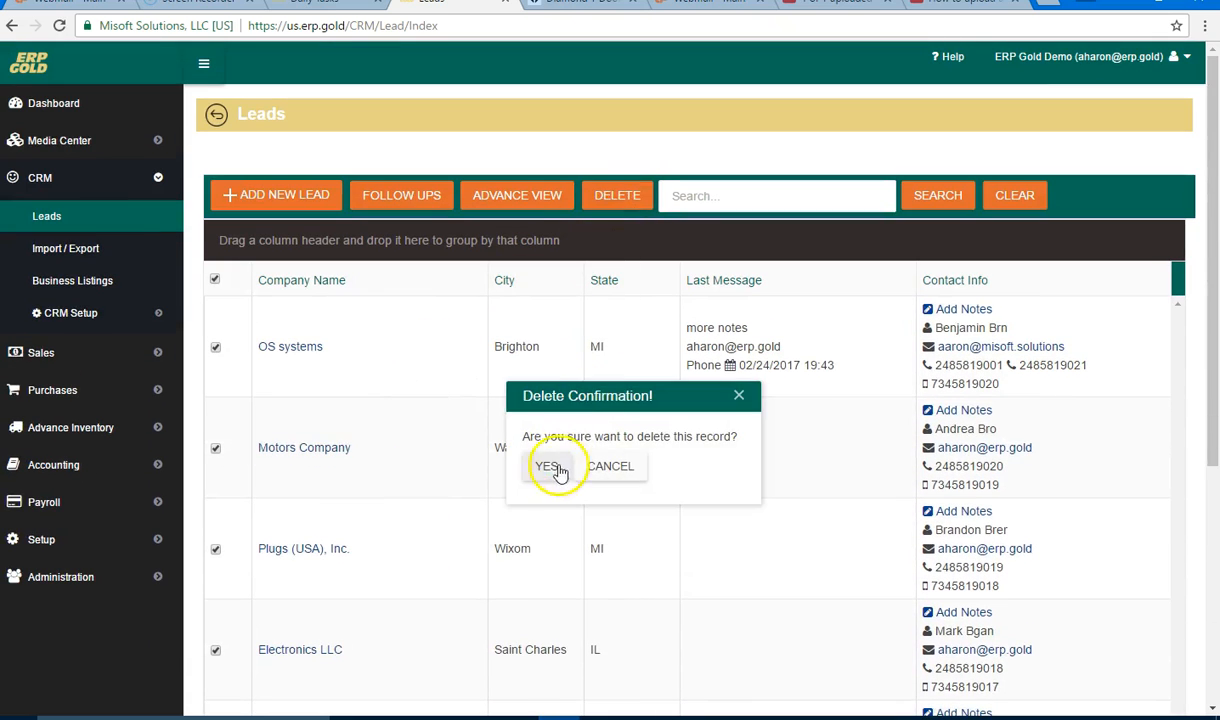
{"action": "left_click", "coordinate": [547, 469]}
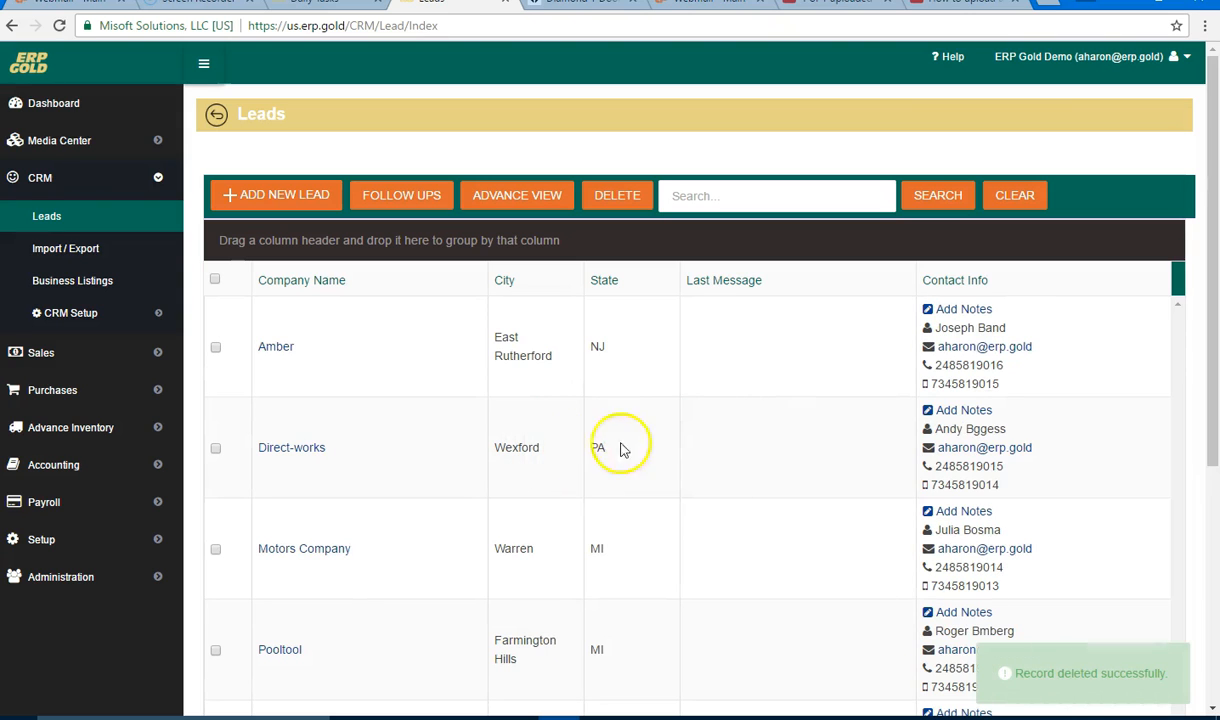
{"action": "scroll", "coordinate": [380, 405], "scroll_direction": "down", "scroll_amount": 3}
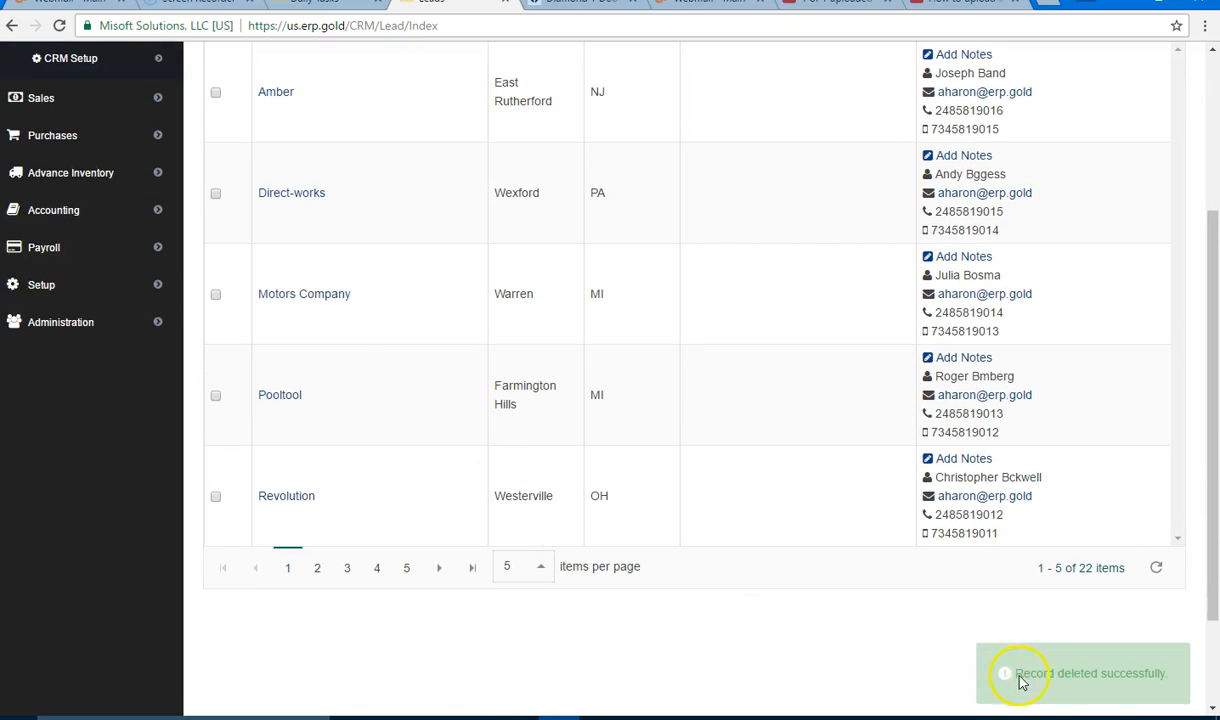
{"action": "scroll", "coordinate": [585, 437], "scroll_direction": "up", "scroll_amount": 3}
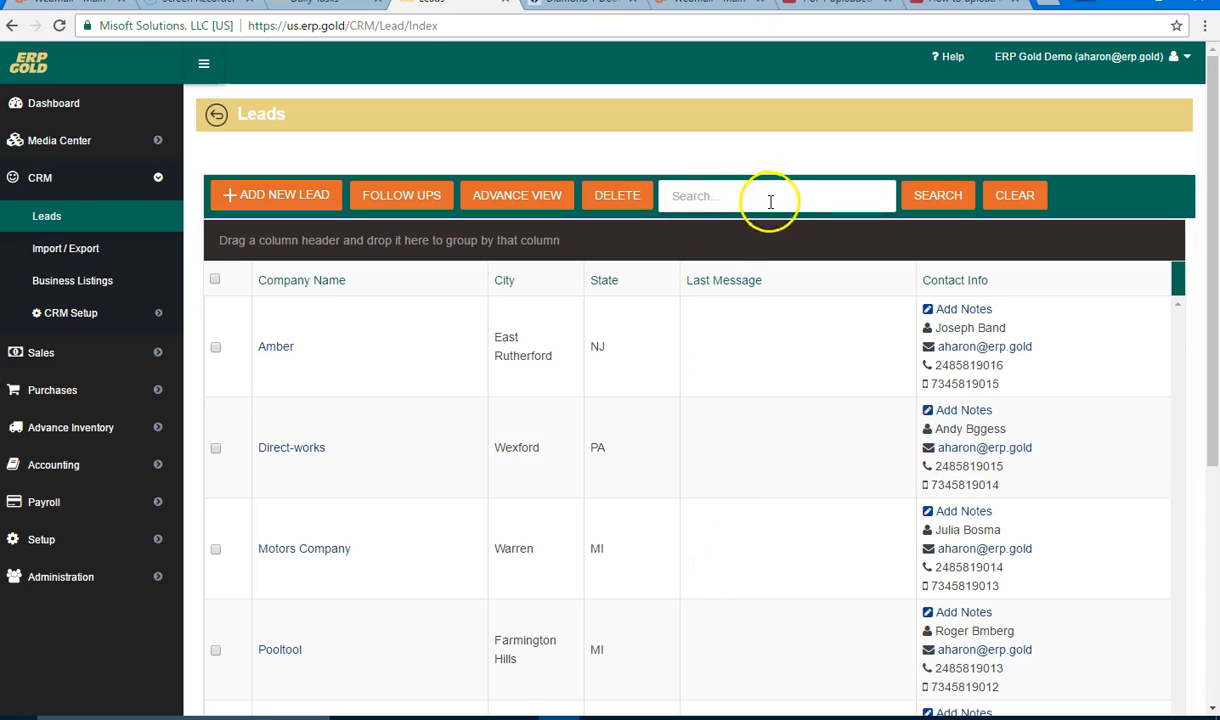
Step: Browse the remaining 22 leads, now headed by Amber, without running a search
{"action": "left_click", "coordinate": [672, 207]}
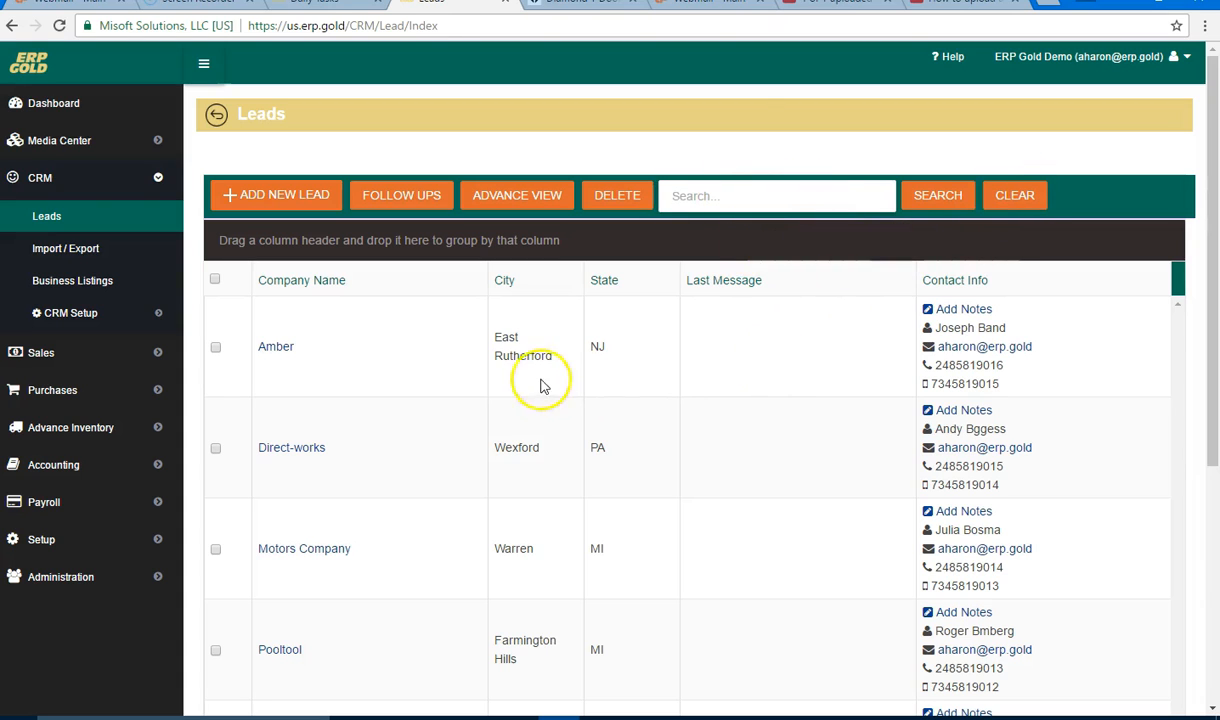
{"action": "scroll", "coordinate": [403, 388], "scroll_direction": "down", "scroll_amount": 3}
{"action": "scroll", "coordinate": [403, 388], "scroll_direction": "down", "scroll_amount": 2}
{"action": "scroll", "coordinate": [403, 388], "scroll_direction": "up", "scroll_amount": 2}
{"action": "scroll", "coordinate": [403, 388], "scroll_direction": "up", "scroll_amount": 2}
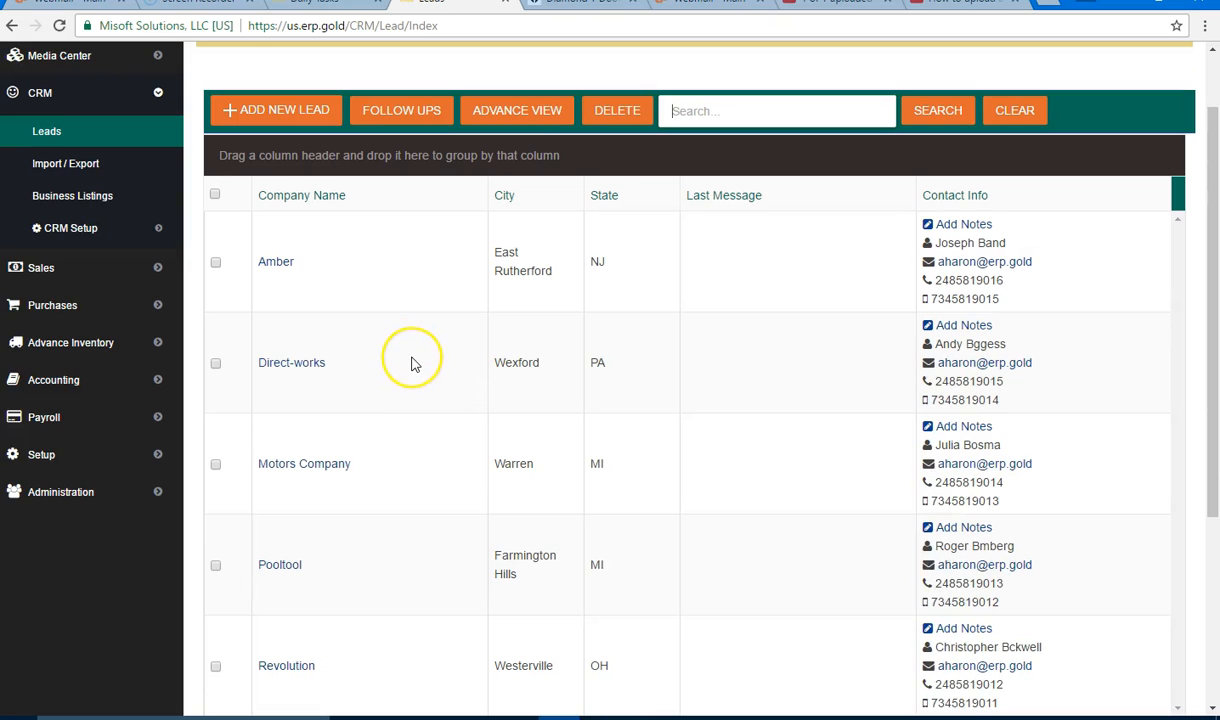
{"action": "left_click", "coordinate": [384, 348]}
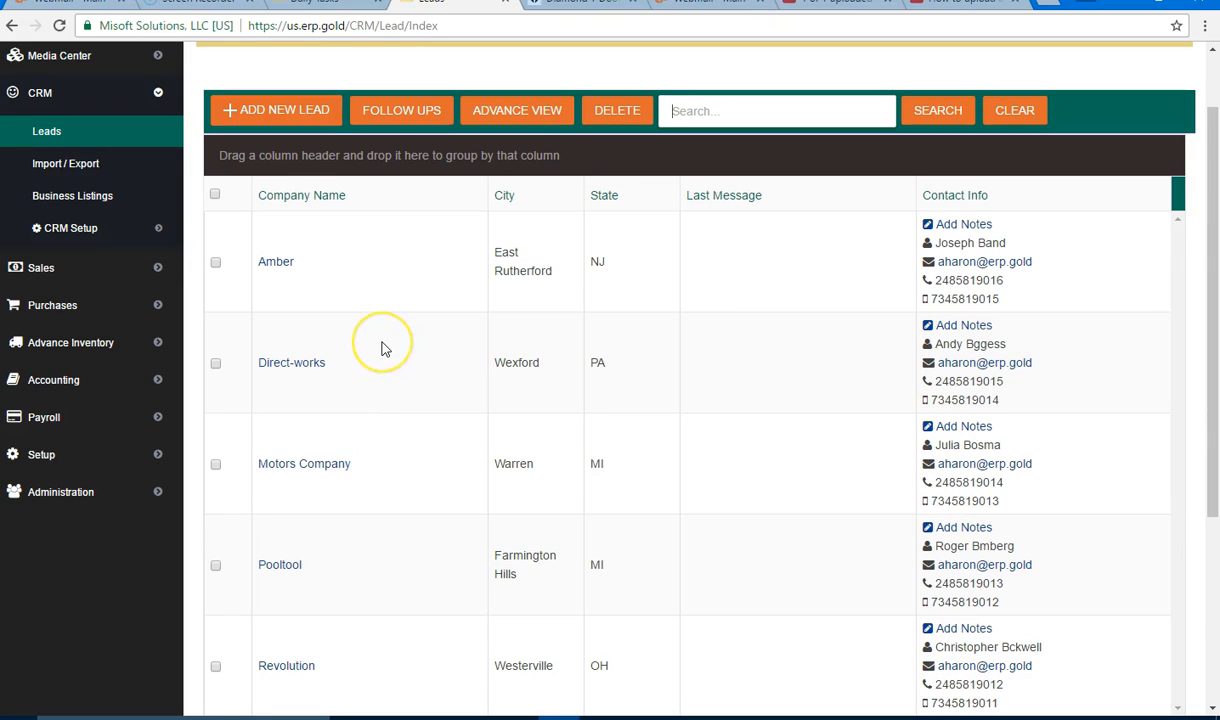